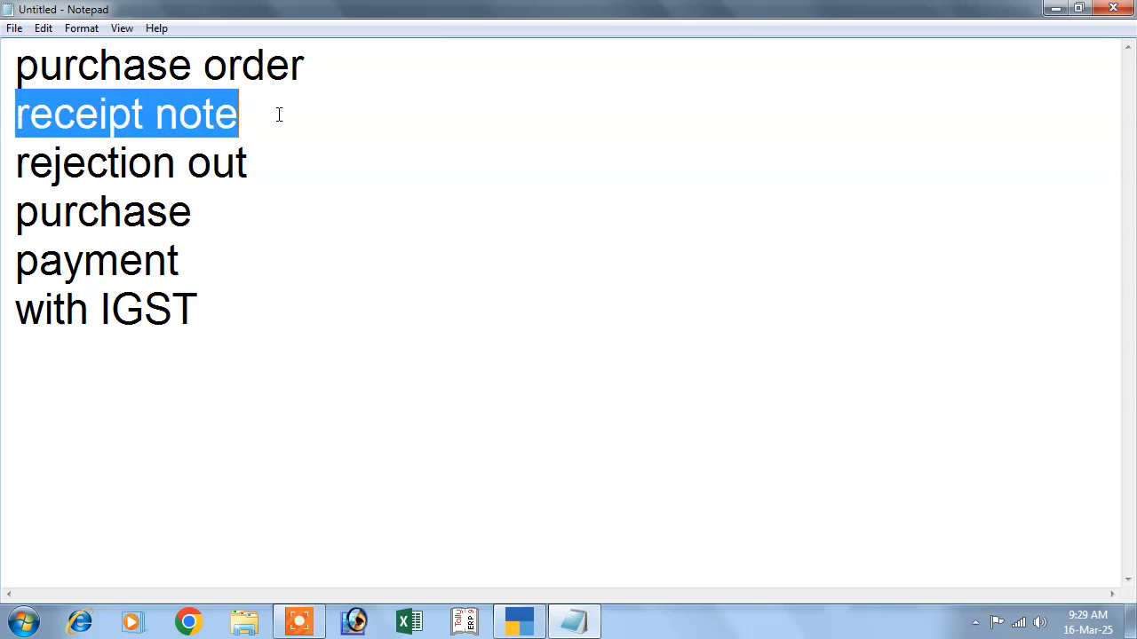
- Highlight each topic in the list in turn: purchase order, receipt note, rejection out, purchase, payment with IGST
{"action": "left_click_drag", "start_coordinate": [17, 217], "coordinate": [244, 216]}
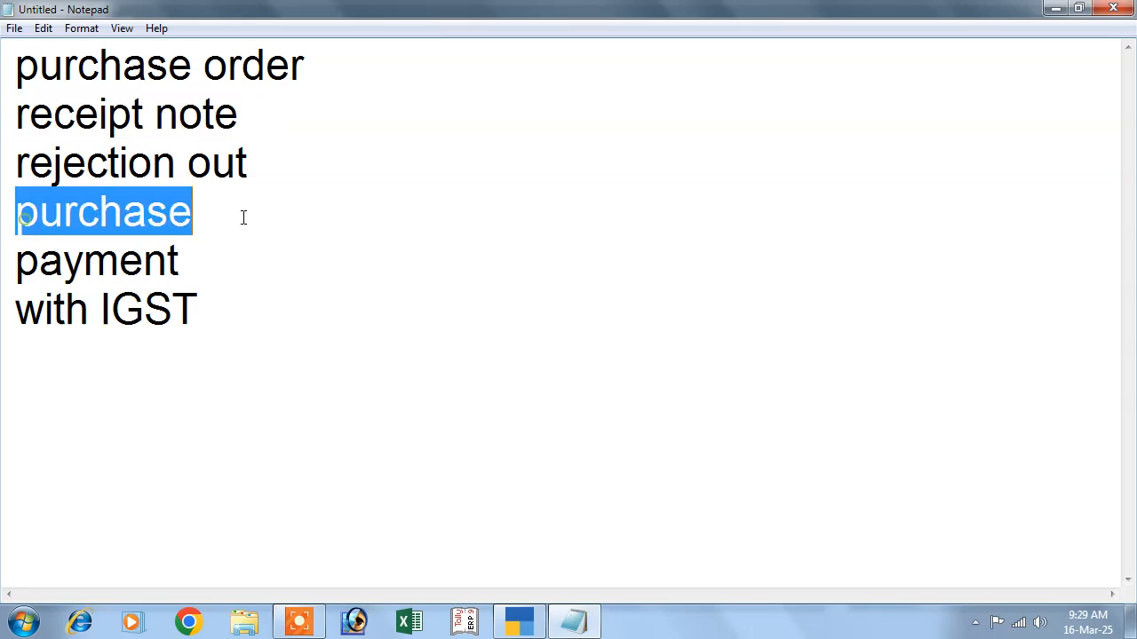
{"action": "left_click_drag", "start_coordinate": [17, 271], "coordinate": [168, 280]}
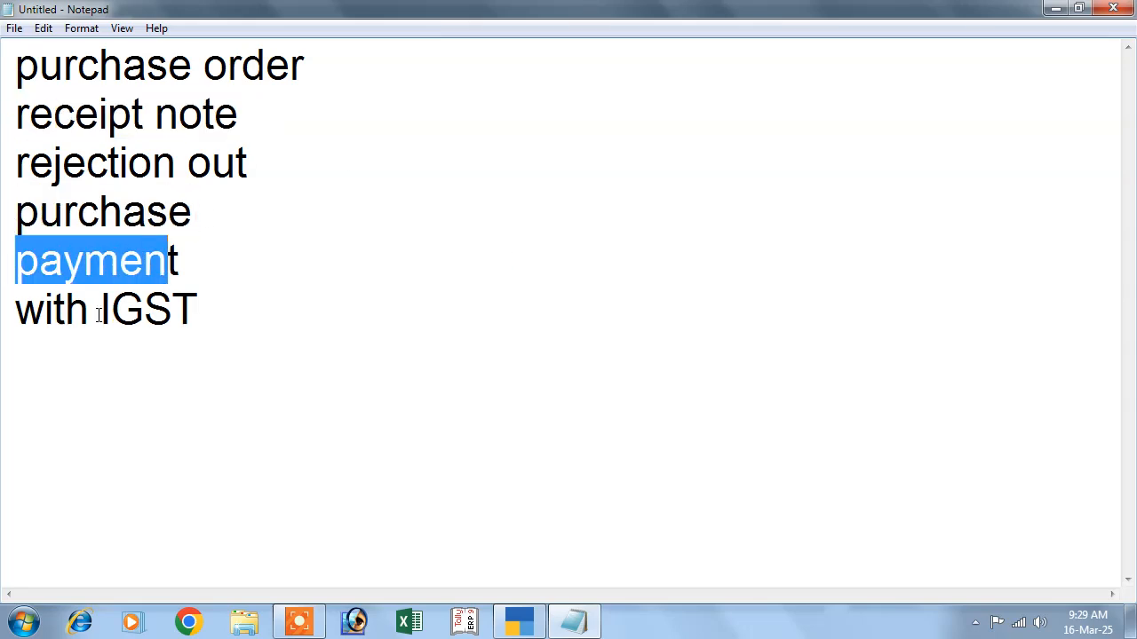
{"action": "left_click_drag", "start_coordinate": [92, 310], "coordinate": [201, 310]}
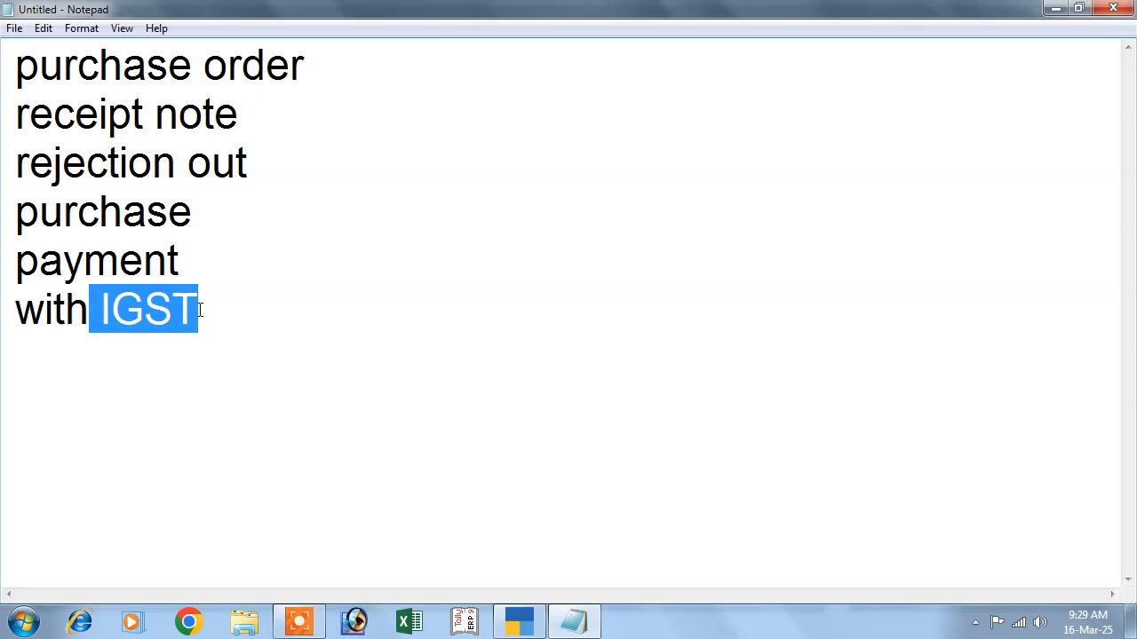
{"action": "left_click_drag", "start_coordinate": [9, 75], "coordinate": [322, 75]}
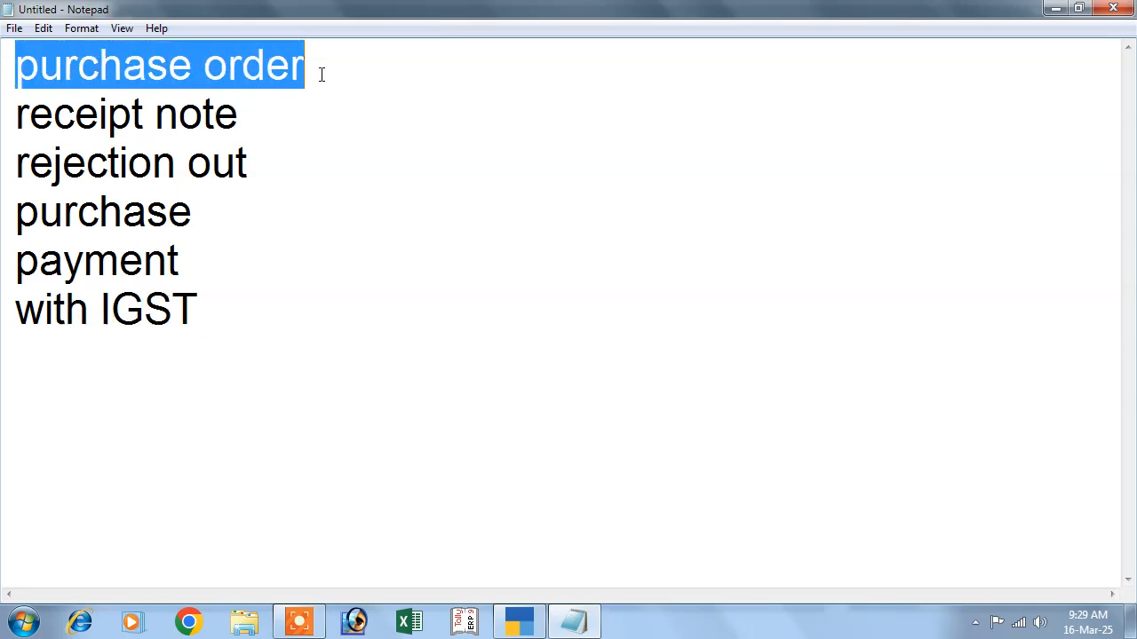
{"action": "left_click_drag", "start_coordinate": [19, 115], "coordinate": [248, 114]}
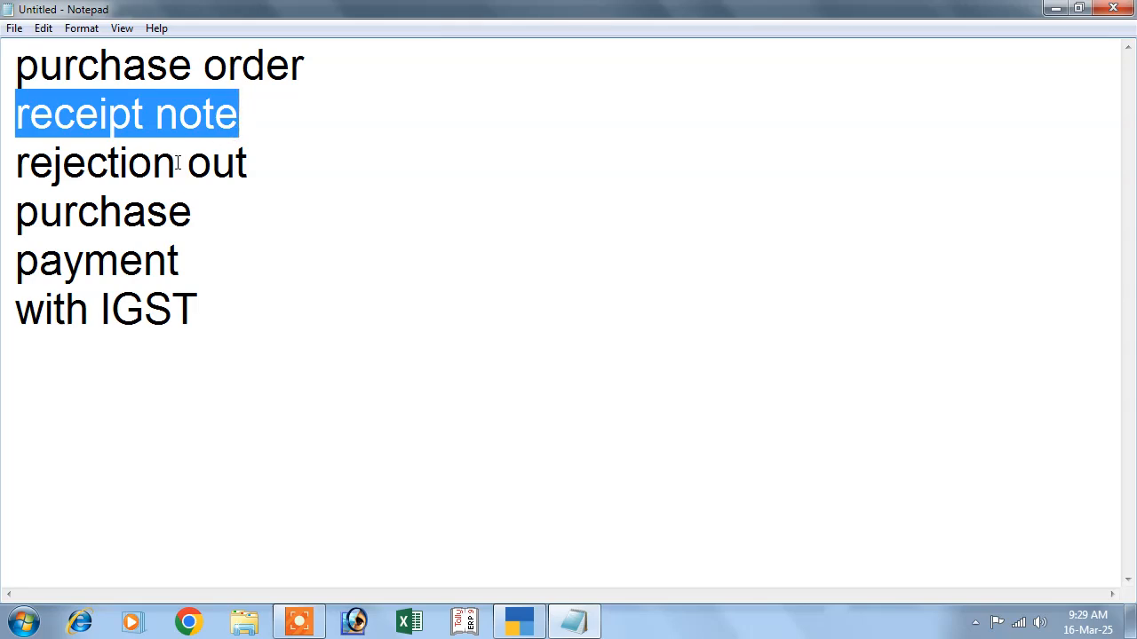
{"action": "left_click_drag", "start_coordinate": [14, 169], "coordinate": [260, 170]}
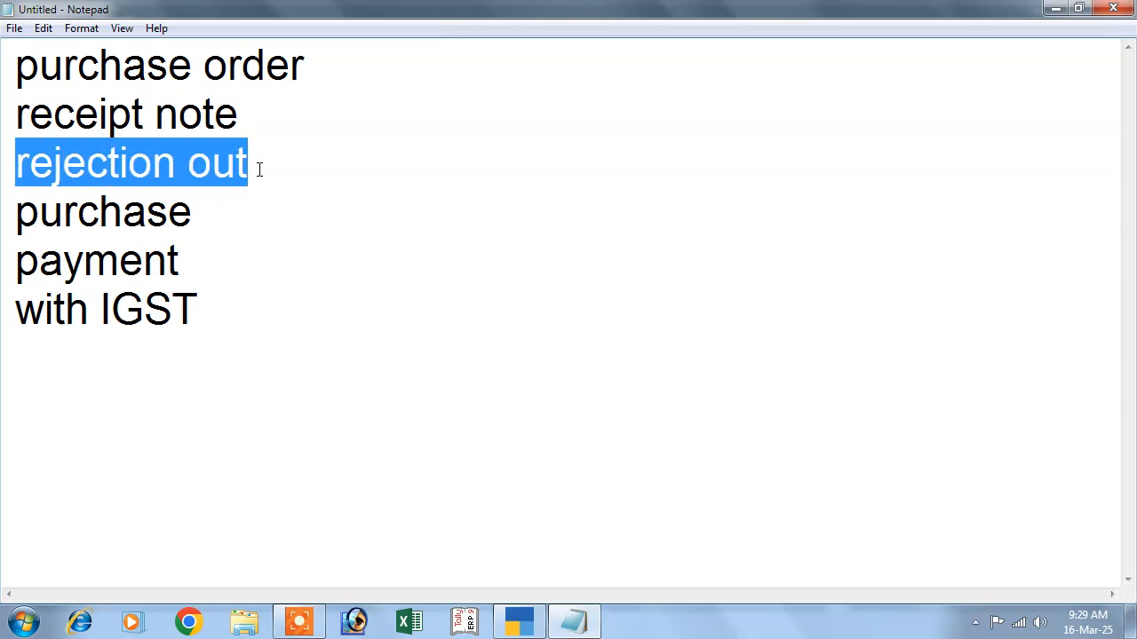
{"action": "left_click_drag", "start_coordinate": [18, 226], "coordinate": [202, 213]}
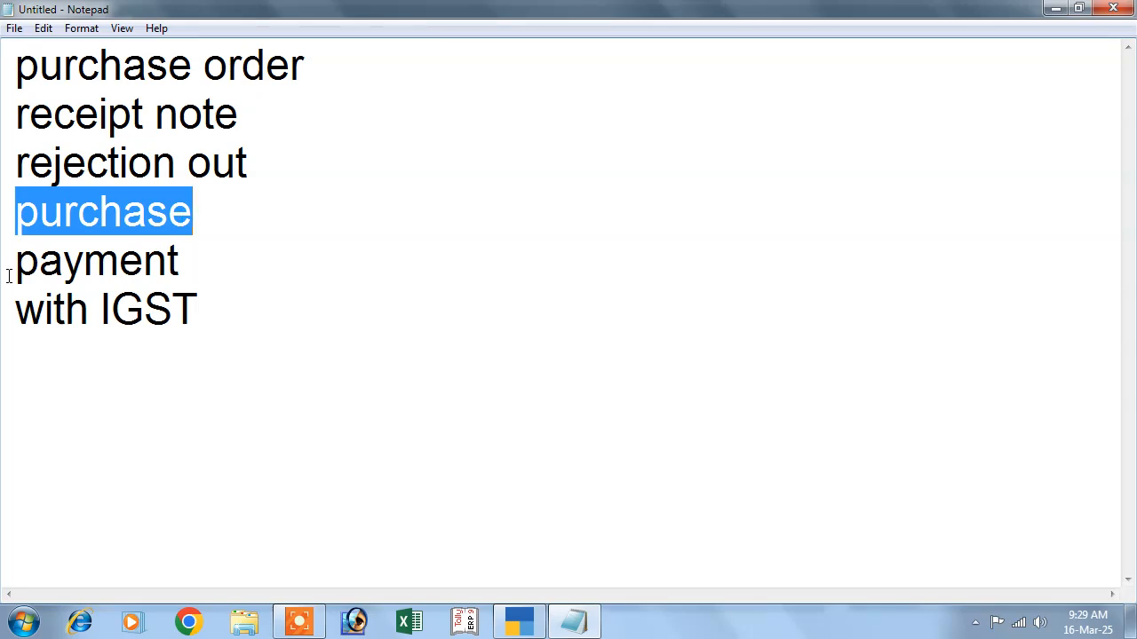
{"action": "left_click_drag", "start_coordinate": [18, 273], "coordinate": [201, 264]}
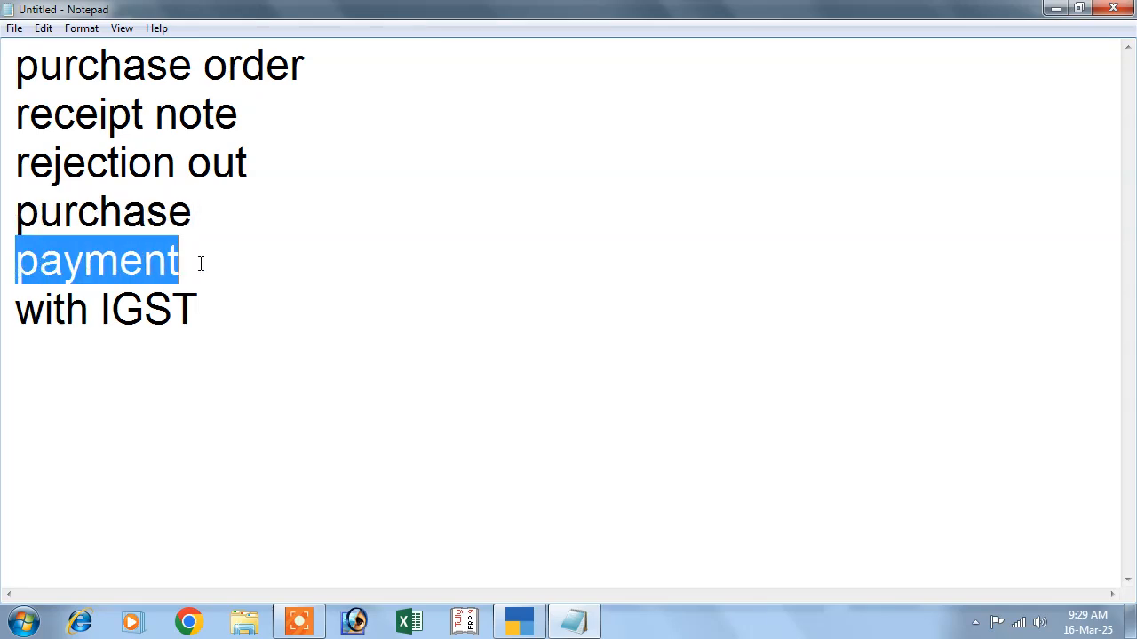
{"action": "left_click_drag", "start_coordinate": [89, 311], "coordinate": [220, 312]}
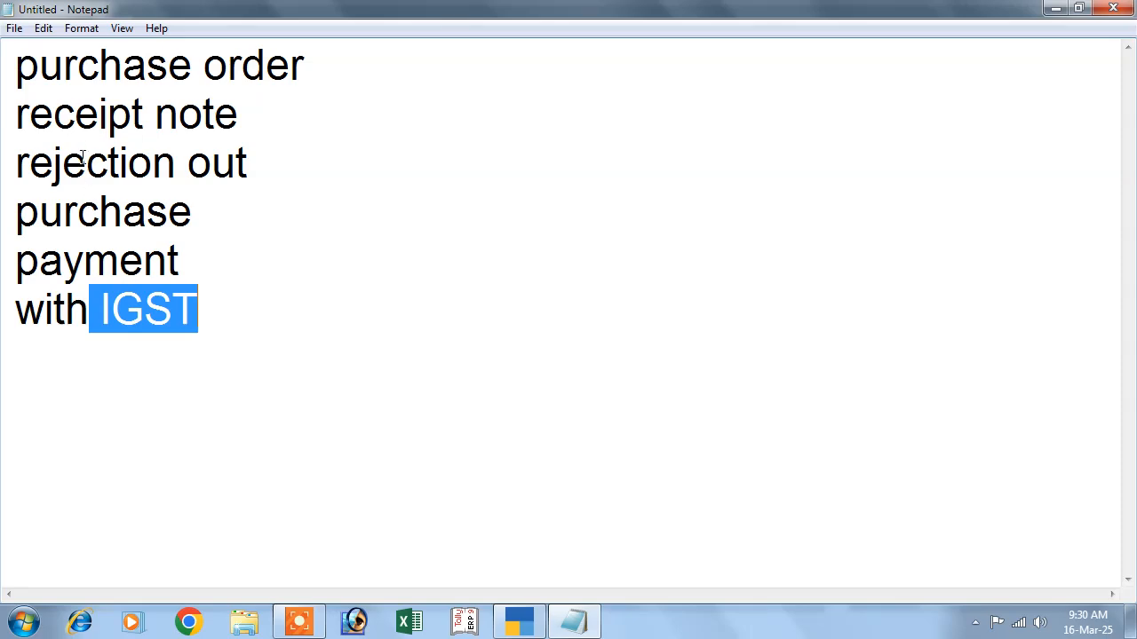
- Switch to TallyPrime and open the company's GST registration details from its Features settings
{"action": "left_click", "coordinate": [1054, 9]}
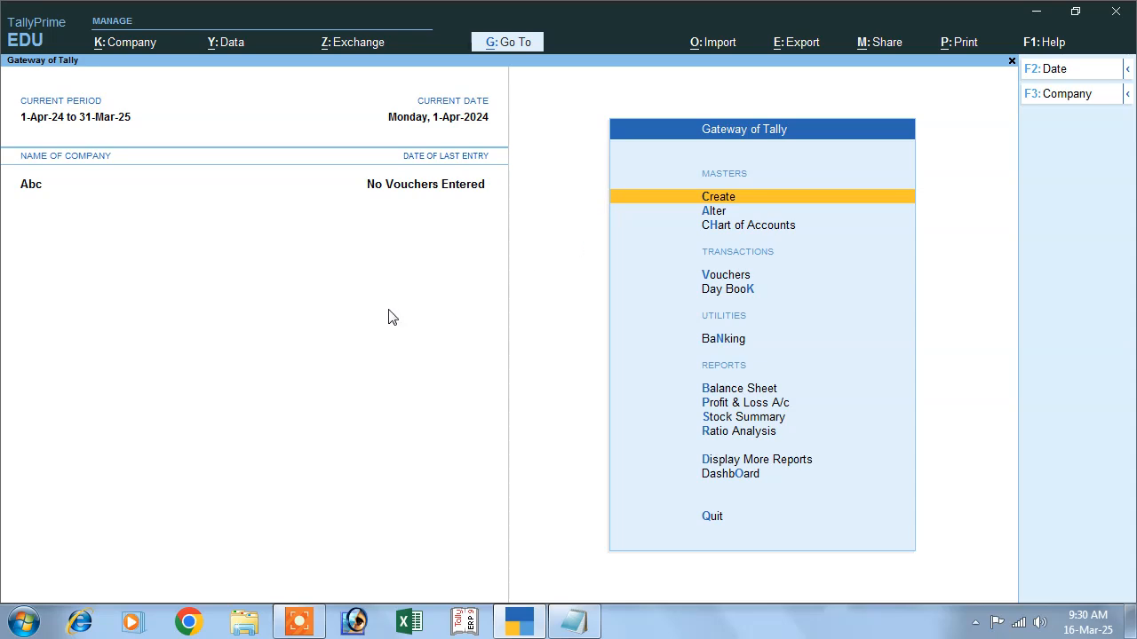
{"action": "left_click", "coordinate": [122, 44]}
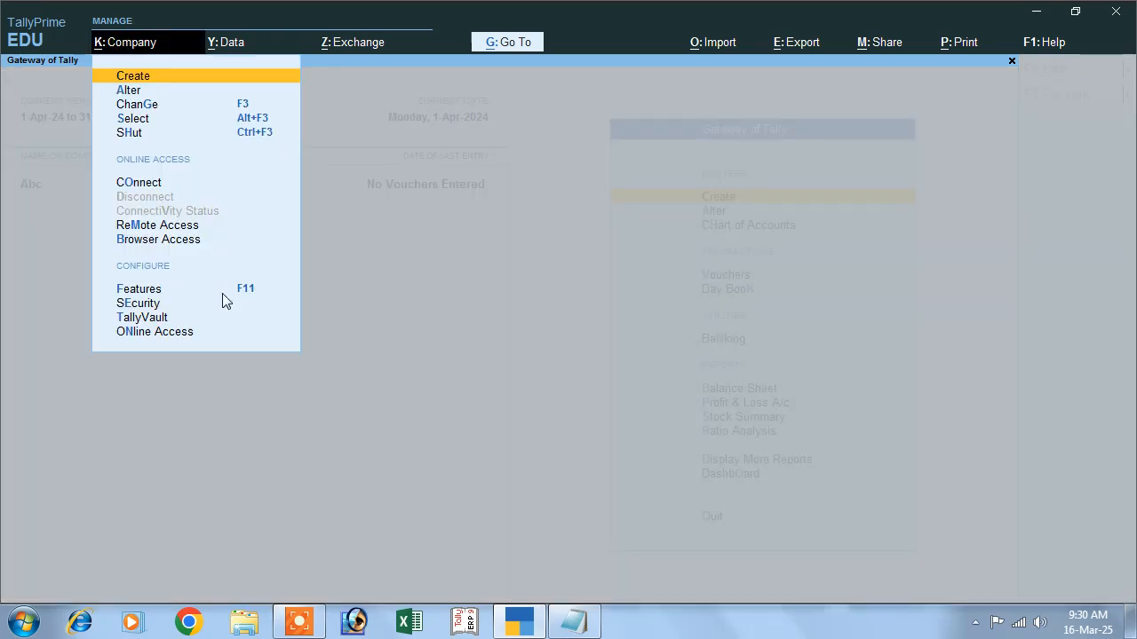
{"action": "left_click", "coordinate": [249, 290]}
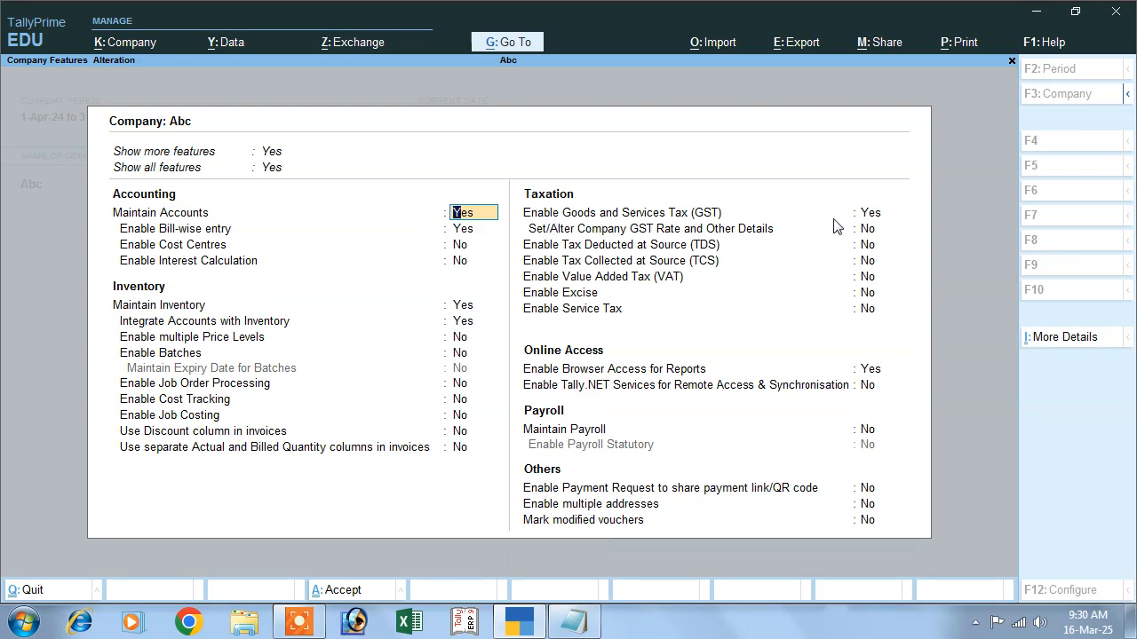
{"action": "left_click", "coordinate": [872, 218]}
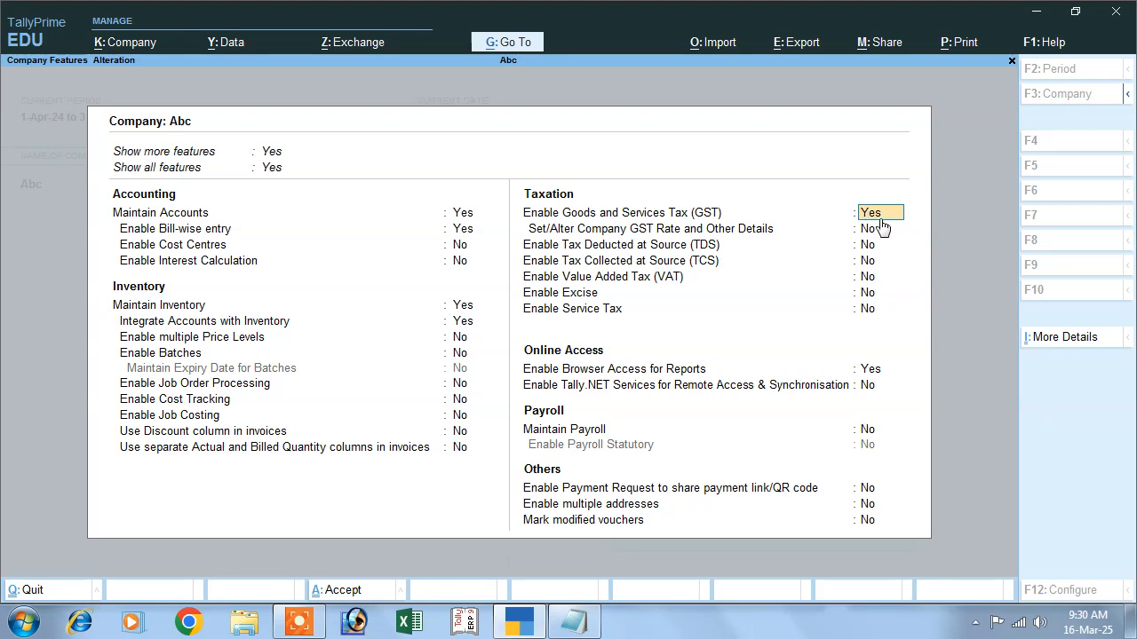
{"action": "key", "text": "Return"}
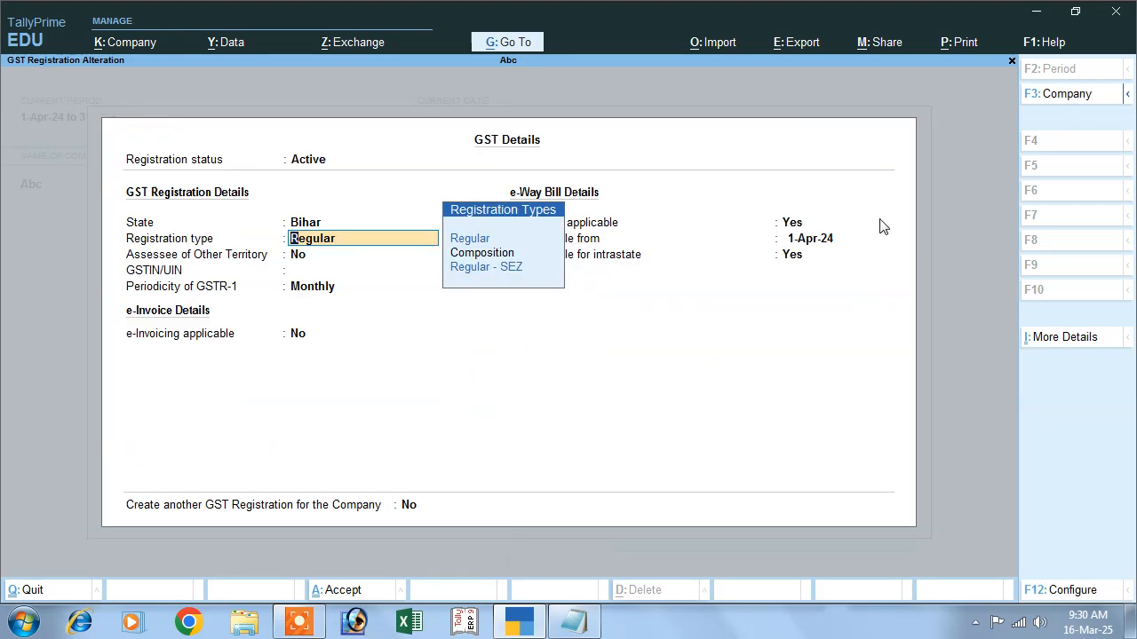
- Keep the Regular registration type and enter the company's GSTIN/UIN
{"action": "key", "text": "Return"}
{"action": "key", "text": "Return"}
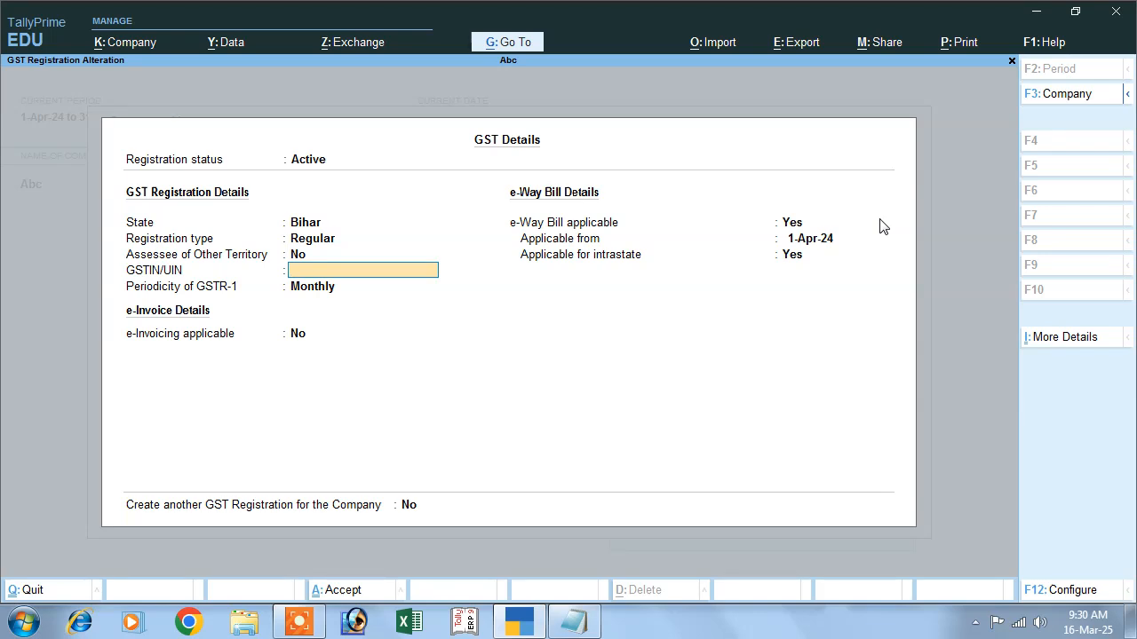
{"action": "type", "text": "6G4HGF6546GH"}
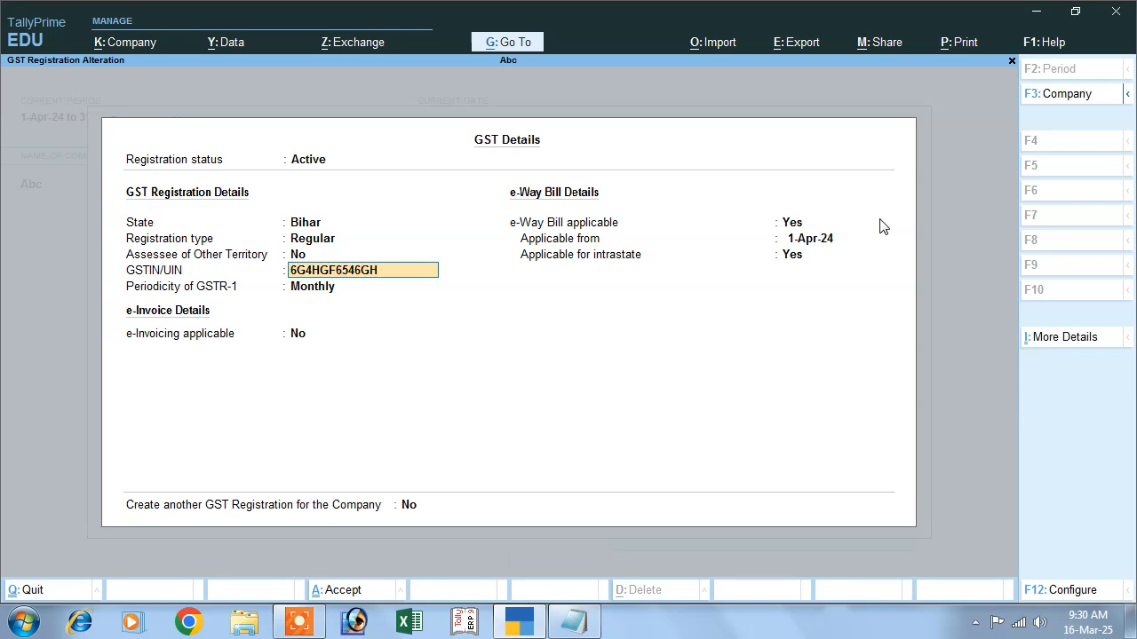
- Accept the GST details and the remaining company features to save them
{"action": "key", "text": "Return"}
{"action": "key", "text": "Return"}
{"action": "key", "text": "Return"}
{"action": "key", "text": "Return"}
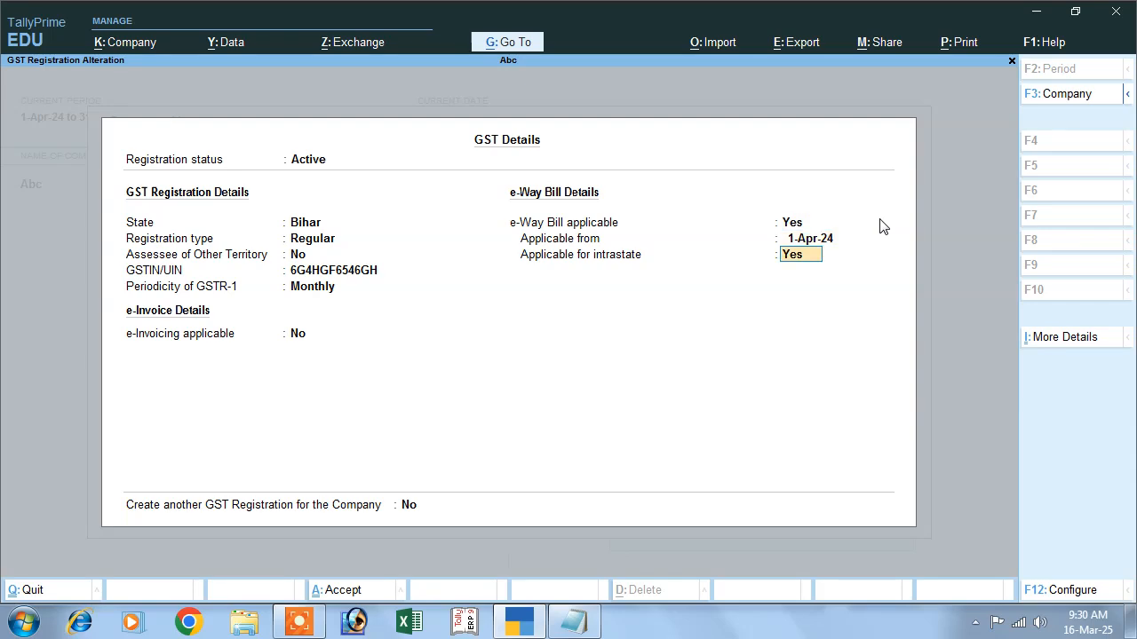
{"action": "key", "text": "Return"}
{"action": "key", "text": "Return"}
{"action": "key", "text": "Return"}
{"action": "key", "text": "Return"}
{"action": "key", "text": "Return"}
{"action": "key", "text": "Return"}
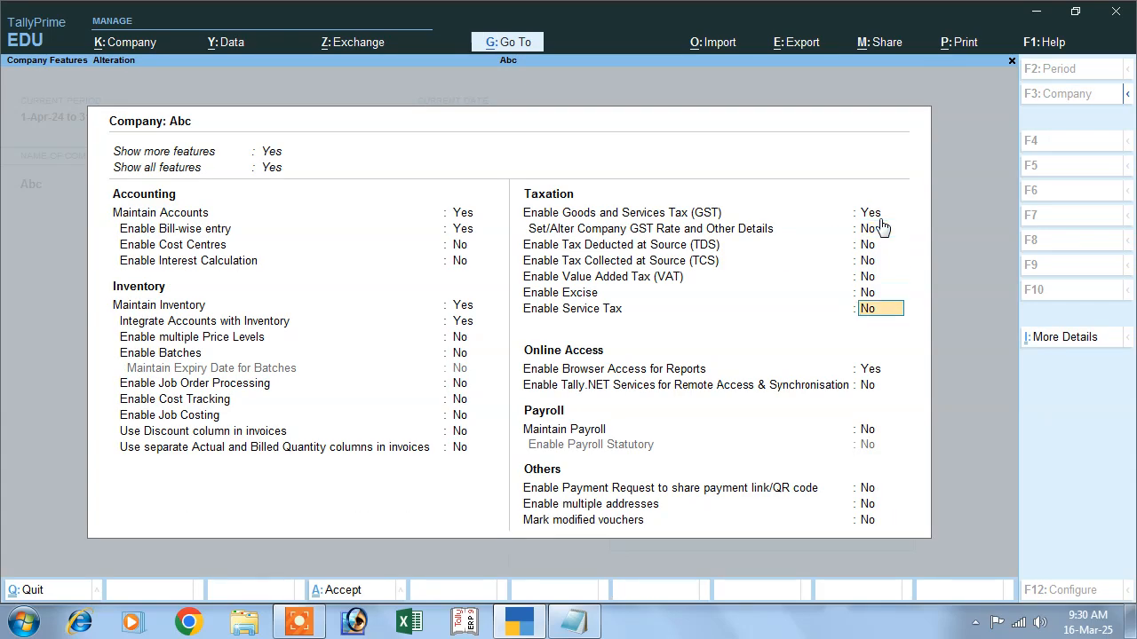
{"action": "key", "text": "Return"}
{"action": "key", "text": "Return"}
{"action": "key", "text": "Return"}
{"action": "key", "text": "Return"}
{"action": "key", "text": "Return"}
{"action": "key", "text": "Return"}
{"action": "key", "text": "Return"}
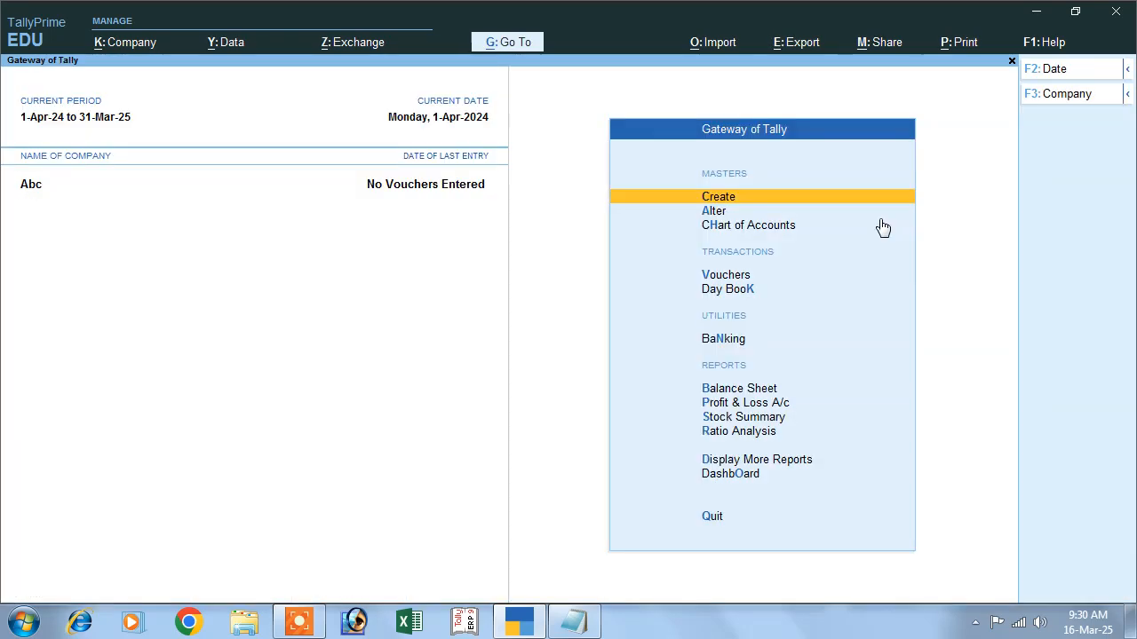
- Open voucher entry, switch the voucher type, and show inactive voucher types in the list
{"action": "left_click", "coordinate": [720, 275]}
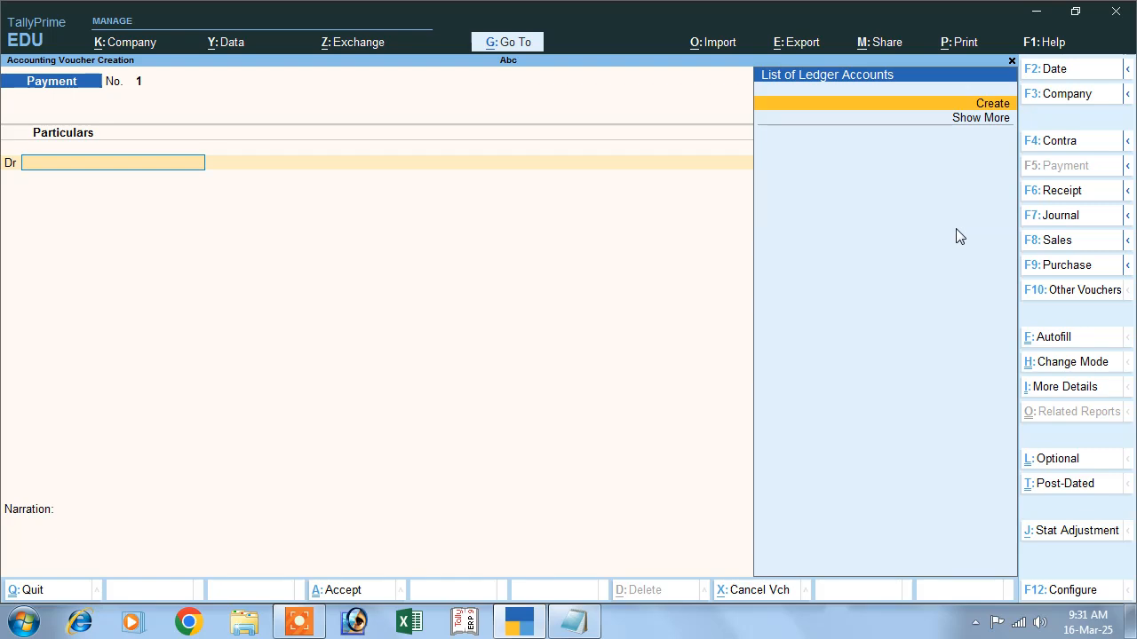
{"action": "left_click", "coordinate": [1072, 296]}
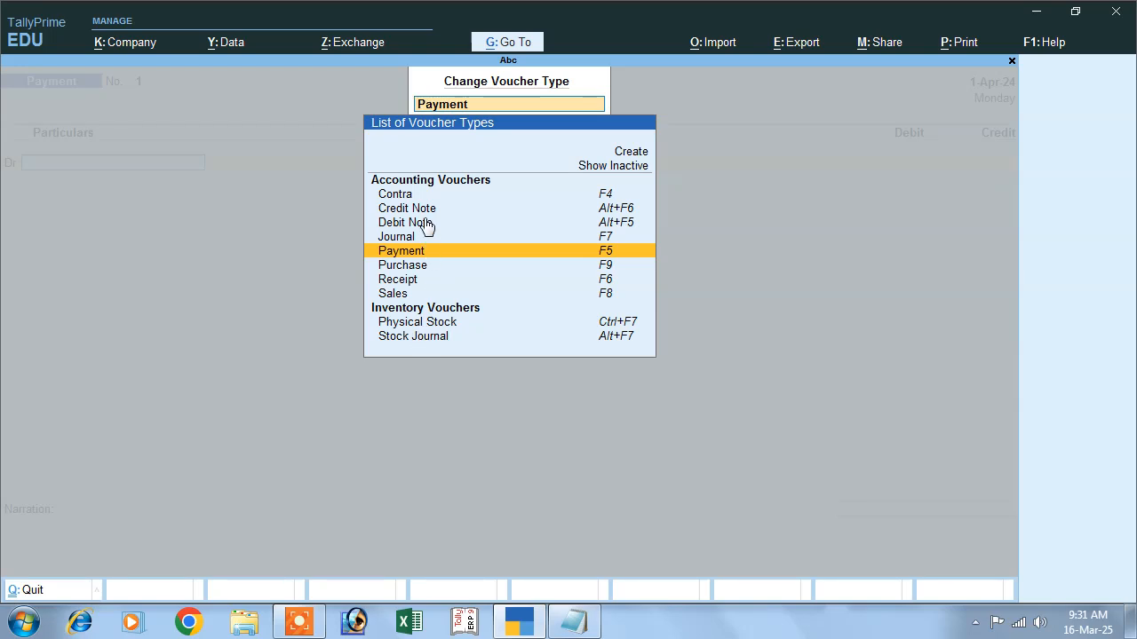
{"action": "left_click", "coordinate": [593, 171]}
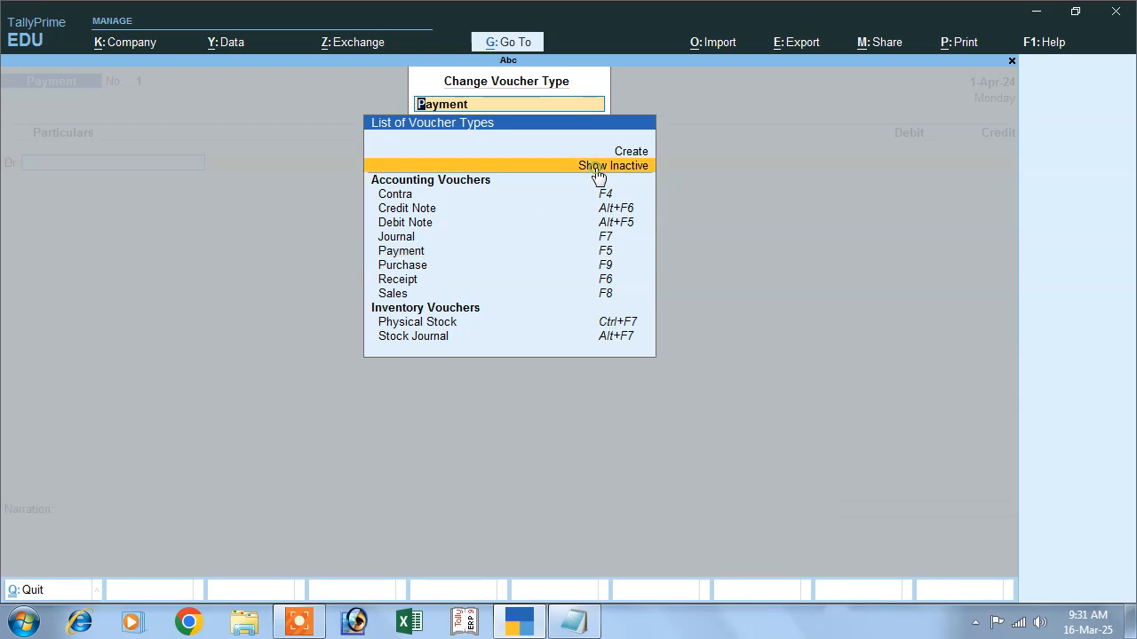
{"action": "left_click", "coordinate": [590, 174]}
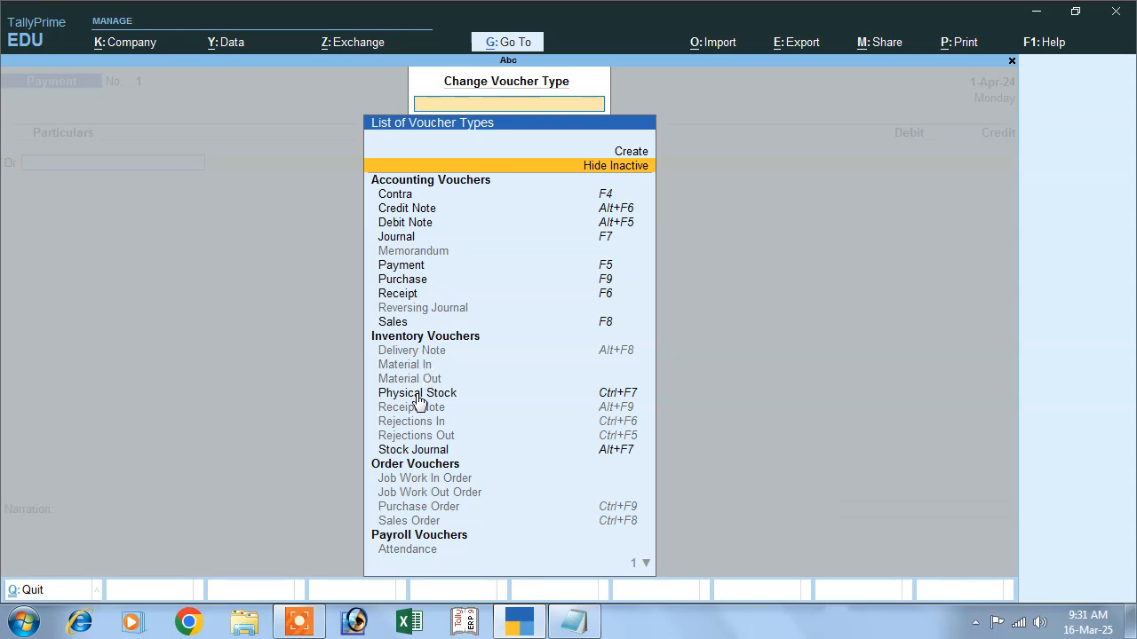
- Browse the inactive inventory and order voucher types in the list
{"action": "key", "text": "Down"}
{"action": "key", "text": "Down"}
{"action": "key", "text": "Down"}
{"action": "key", "text": "Down"}
{"action": "key", "text": "Down"}
{"action": "key", "text": "Down"}
{"action": "key", "text": "Down"}
{"action": "key", "text": "Down"}
{"action": "key", "text": "Down"}
{"action": "key", "text": "Down"}
{"action": "key", "text": "Down"}
{"action": "key", "text": "Down"}
{"action": "key", "text": "Down"}
{"action": "key", "text": "Down"}
{"action": "key", "text": "Down"}
{"action": "key", "text": "Down"}
{"action": "key", "text": "Down"}
{"action": "key", "text": "Down"}
{"action": "key", "text": "Down"}
{"action": "key", "text": "Down"}
{"action": "key", "text": "Down"}
{"action": "key", "text": "Down"}
{"action": "key", "text": "Down"}
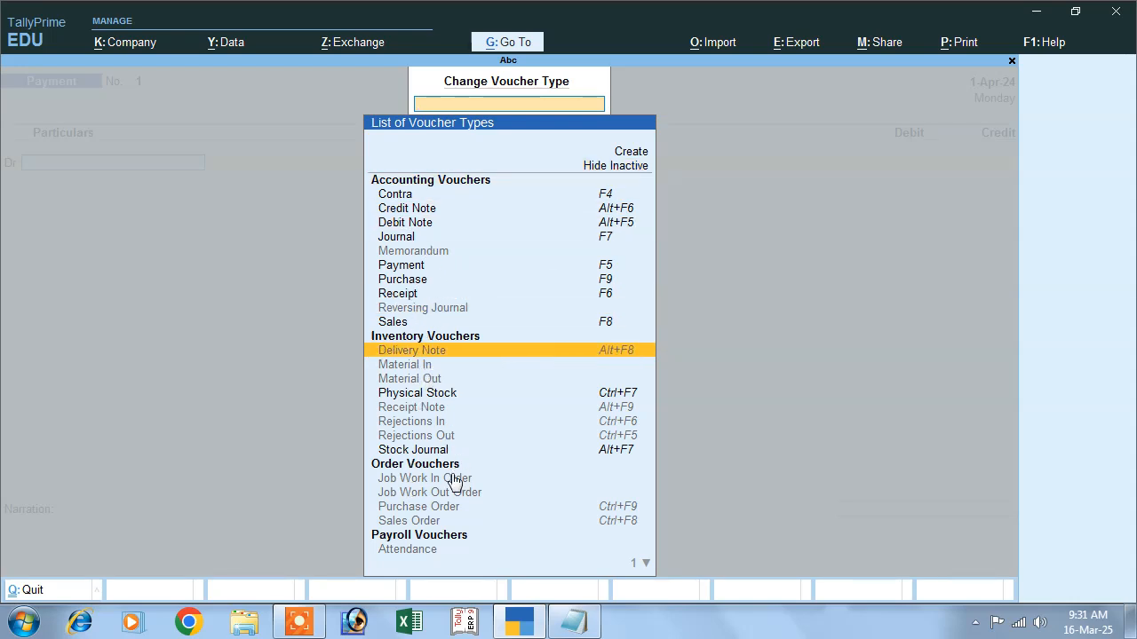
{"action": "key", "text": "Up"}
{"action": "key", "text": "Up"}
{"action": "key", "text": "Up"}
{"action": "key", "text": "Up"}
{"action": "key", "text": "Up"}
{"action": "key", "text": "Up"}
{"action": "key", "text": "Up"}
{"action": "key", "text": "Up"}
{"action": "key", "text": "Up"}
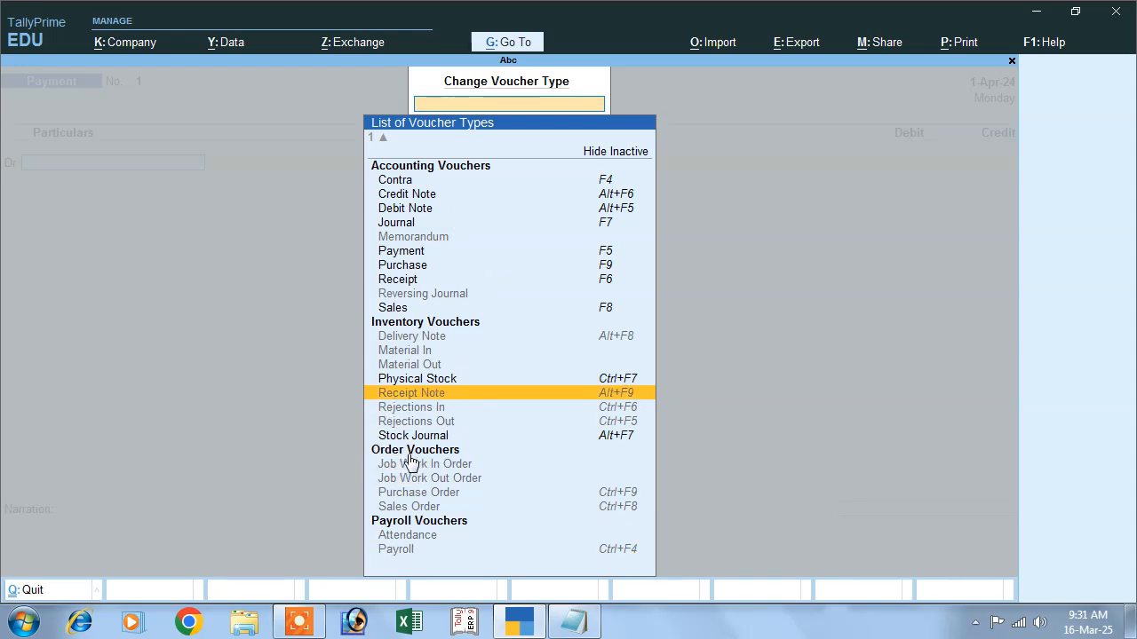
- Choose the Purchase Order voucher type and activate it
{"action": "left_click", "coordinate": [399, 496]}
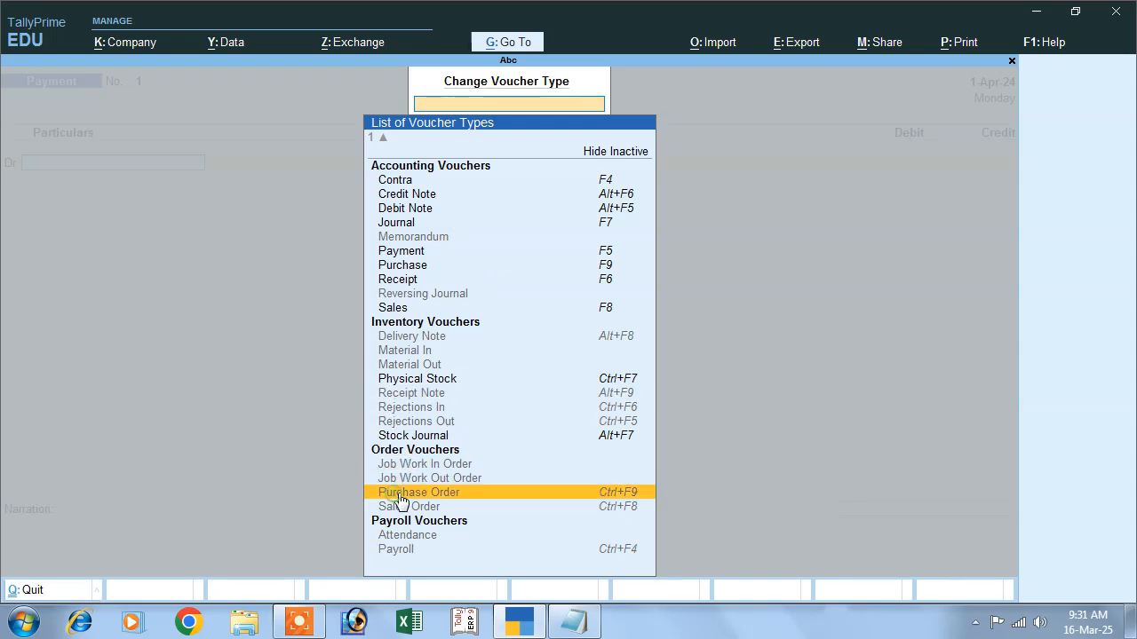
{"action": "left_click", "coordinate": [612, 497]}
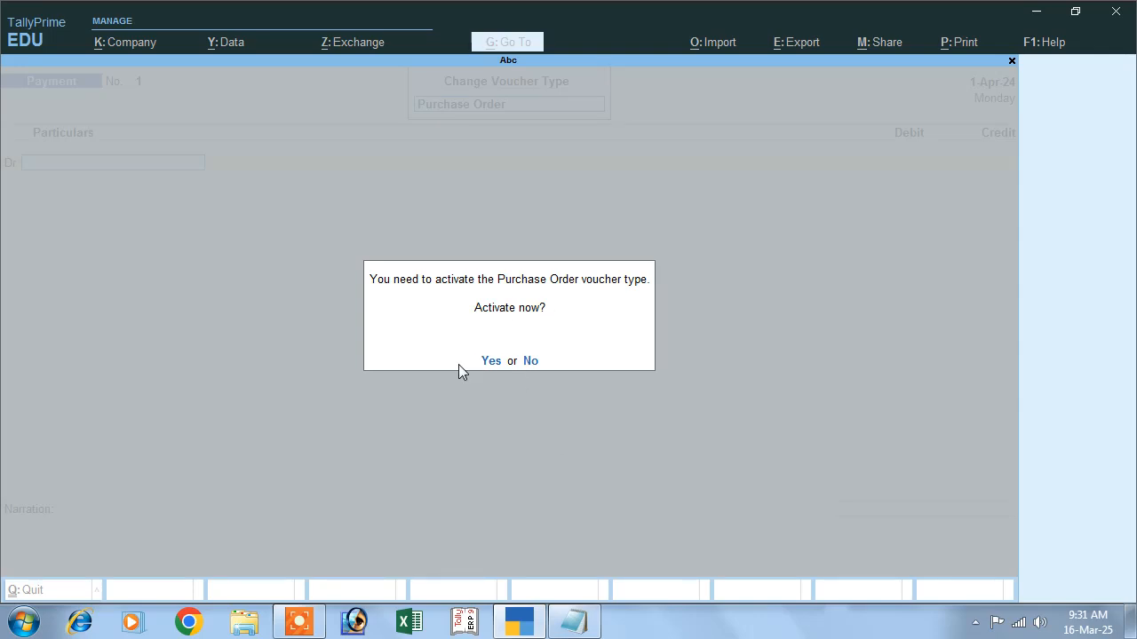
{"action": "left_click", "coordinate": [492, 361]}
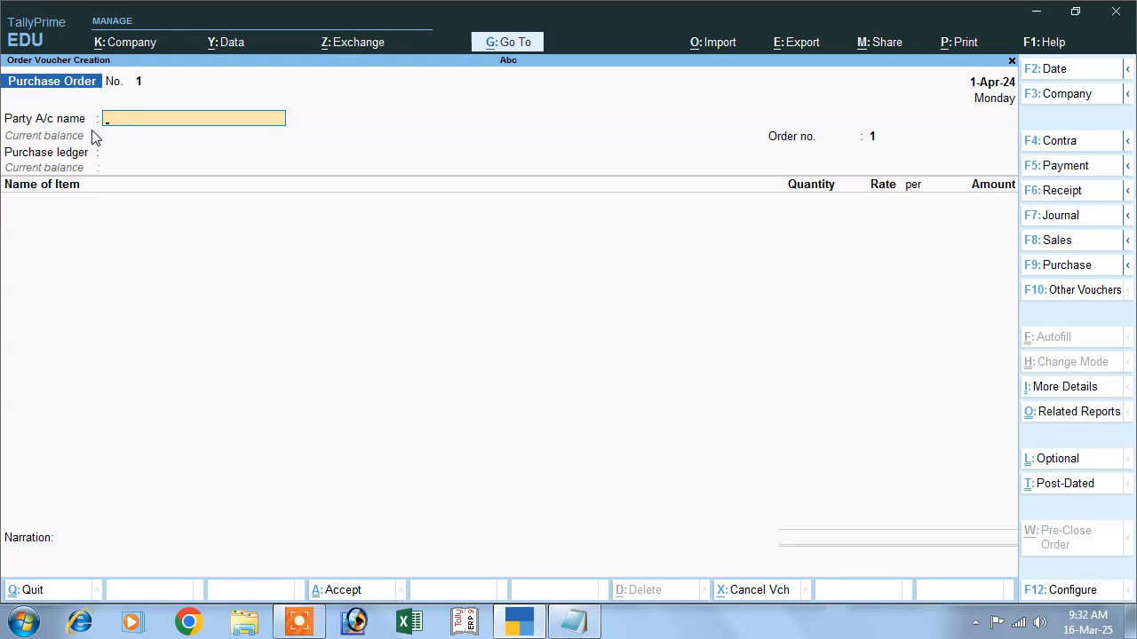
- Create a new party ledger named Mr A from the Party A/c name field
{"action": "key", "text": "alt"}
{"action": "key", "text": "alt+c"}
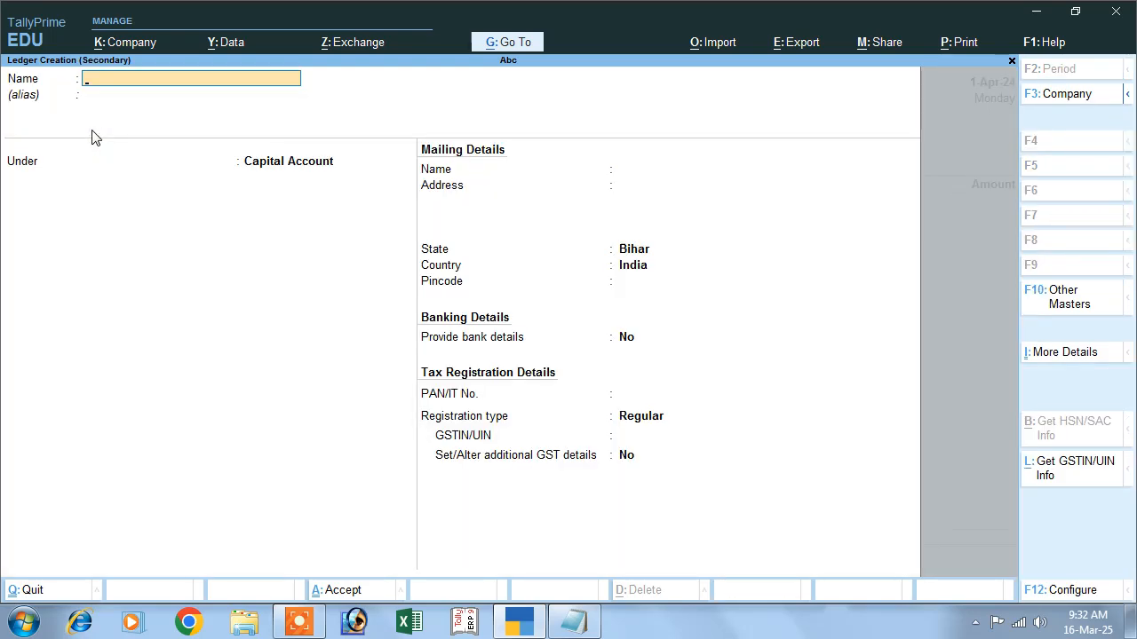
{"action": "type", "text": "Mr a"}
{"action": "key", "text": "Return"}
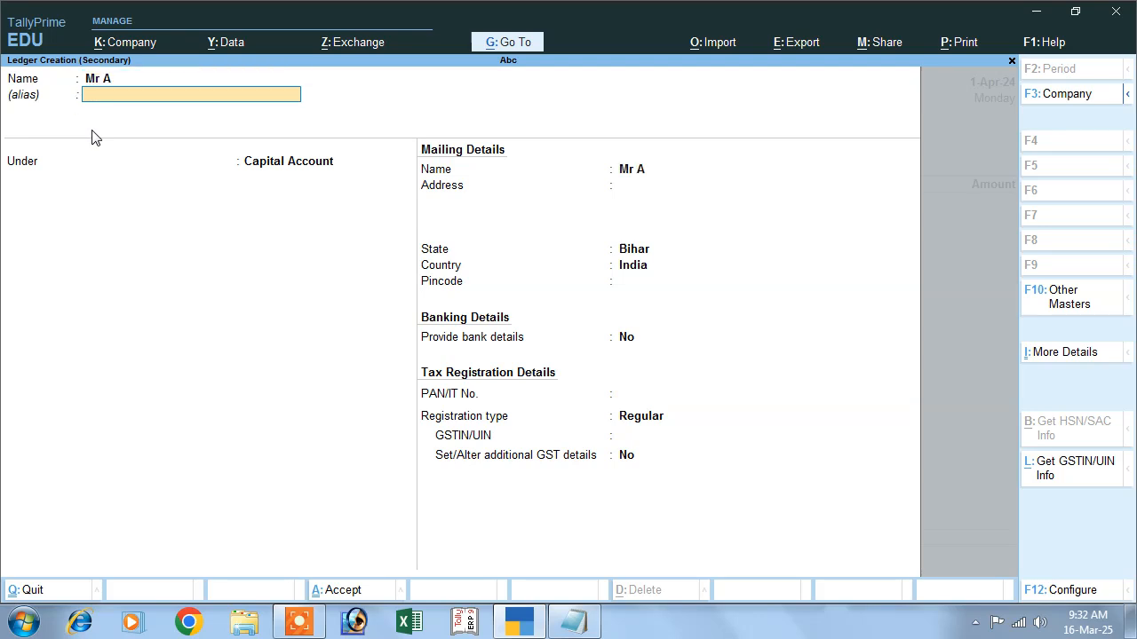
- Place the Mr A ledger under the Sundry Creditors group
{"action": "key", "text": "Return"}
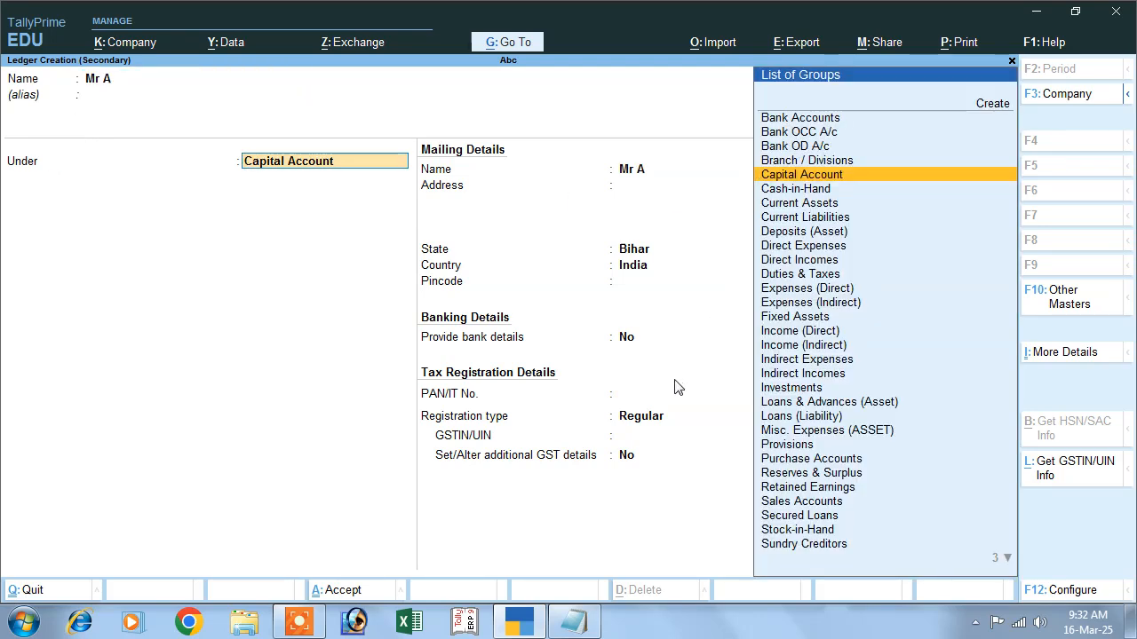
{"action": "type", "text": "S"}
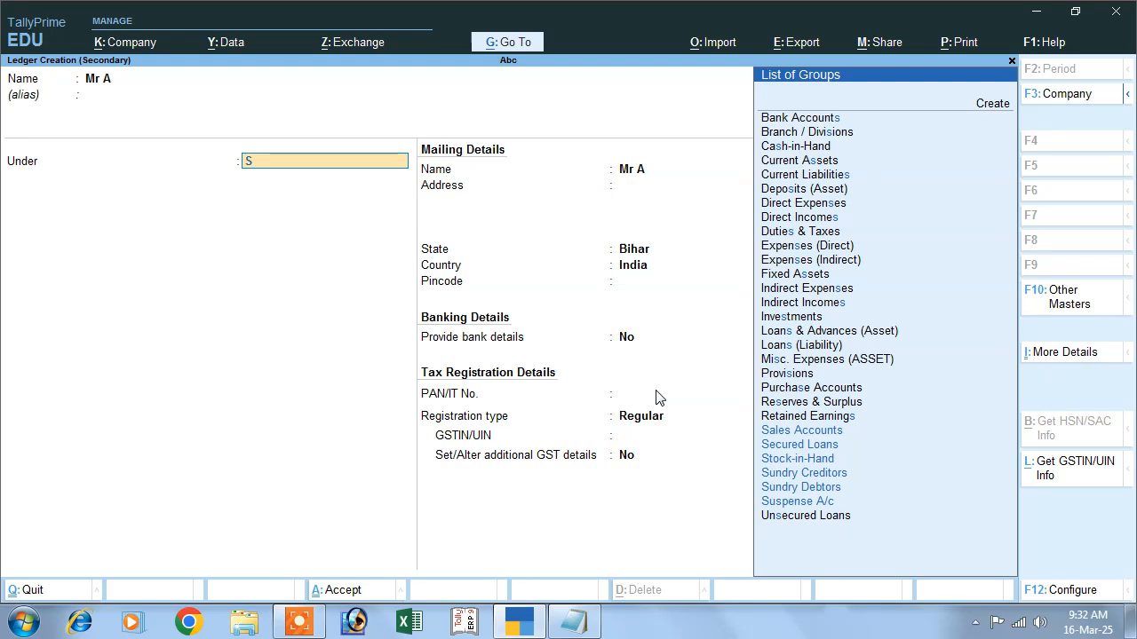
{"action": "key", "text": "Down"}
{"action": "key", "text": "Down"}
{"action": "key", "text": "Down"}
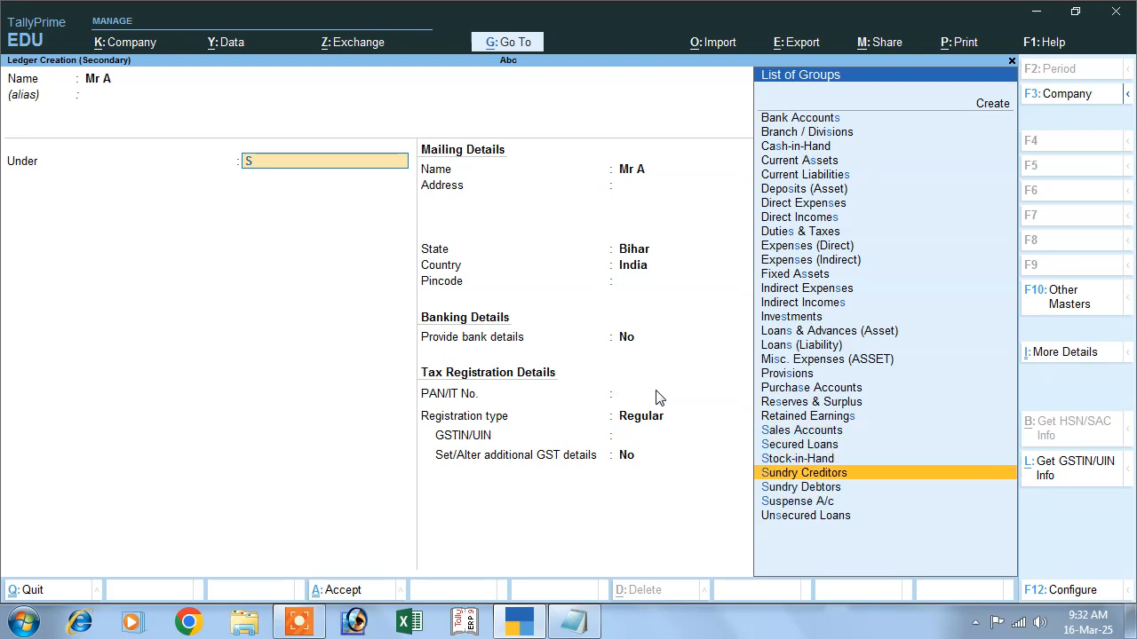
{"action": "key", "text": "Return"}
- Accept the bill-by-bill and mailing defaults, advancing to the ledger's GSTIN/UIN field
{"action": "key", "text": "Return"}
{"action": "key", "text": "Return"}
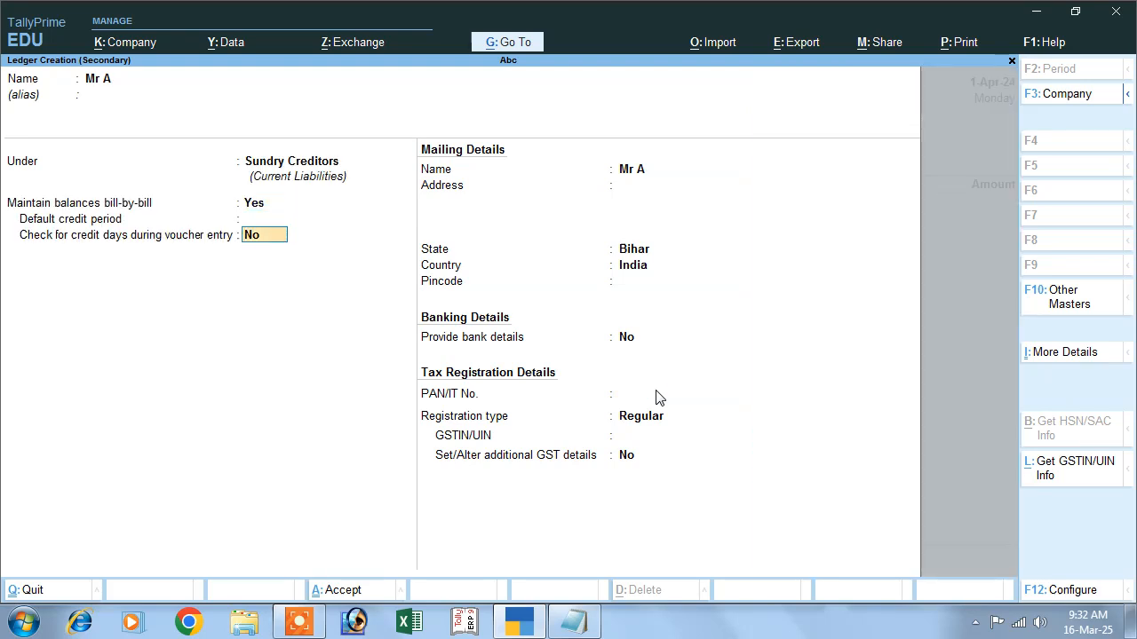
{"action": "key", "text": "Return"}
{"action": "key", "text": "Return"}
{"action": "key", "text": "Return"}
{"action": "key", "text": "Return"}
{"action": "key", "text": "Return"}
{"action": "key", "text": "Return"}
{"action": "key", "text": "Return"}
{"action": "key", "text": "Return"}
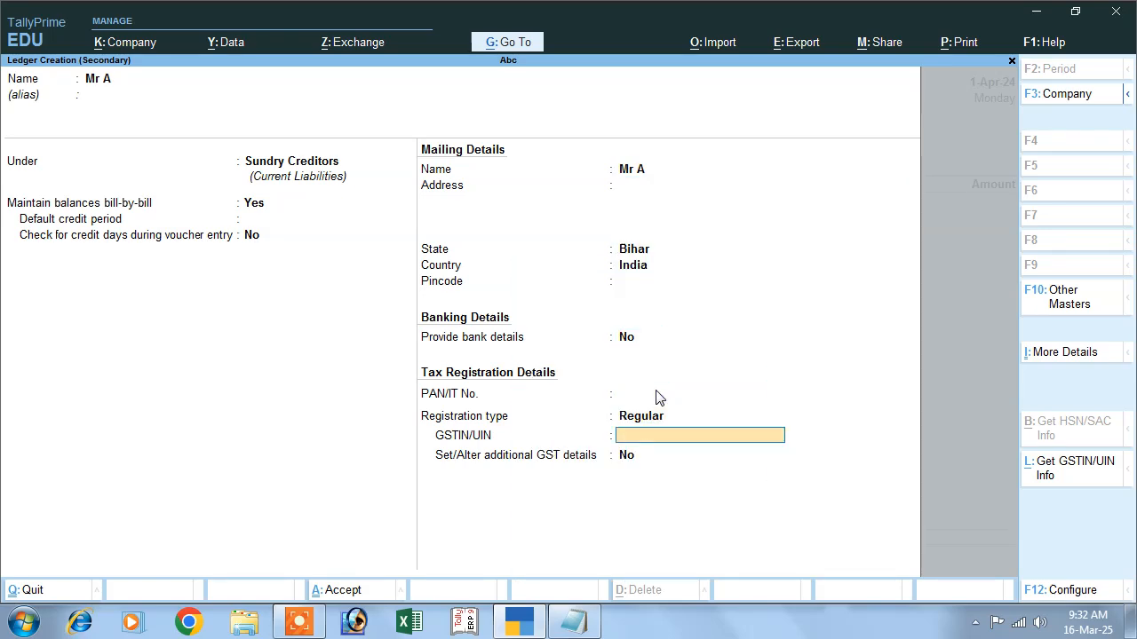
- Save the Mr A ledger with its default tax details and leave the order details popup
{"action": "key", "text": "Return"}
{"action": "key", "text": "Return"}
{"action": "key", "text": "Return"}
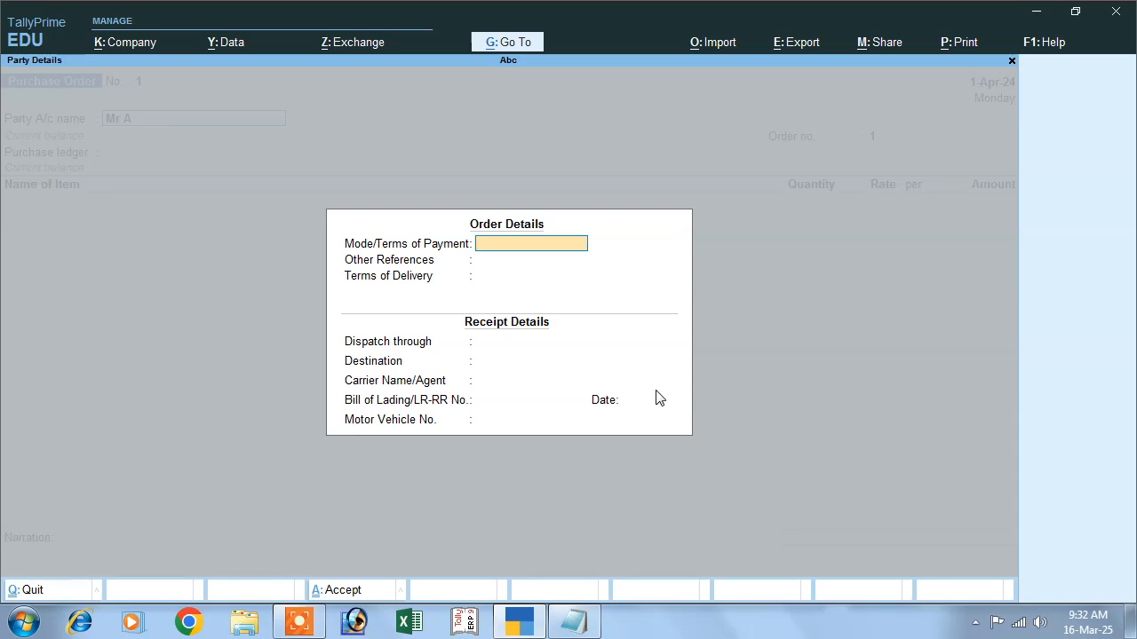
{"action": "key", "text": "Escape"}
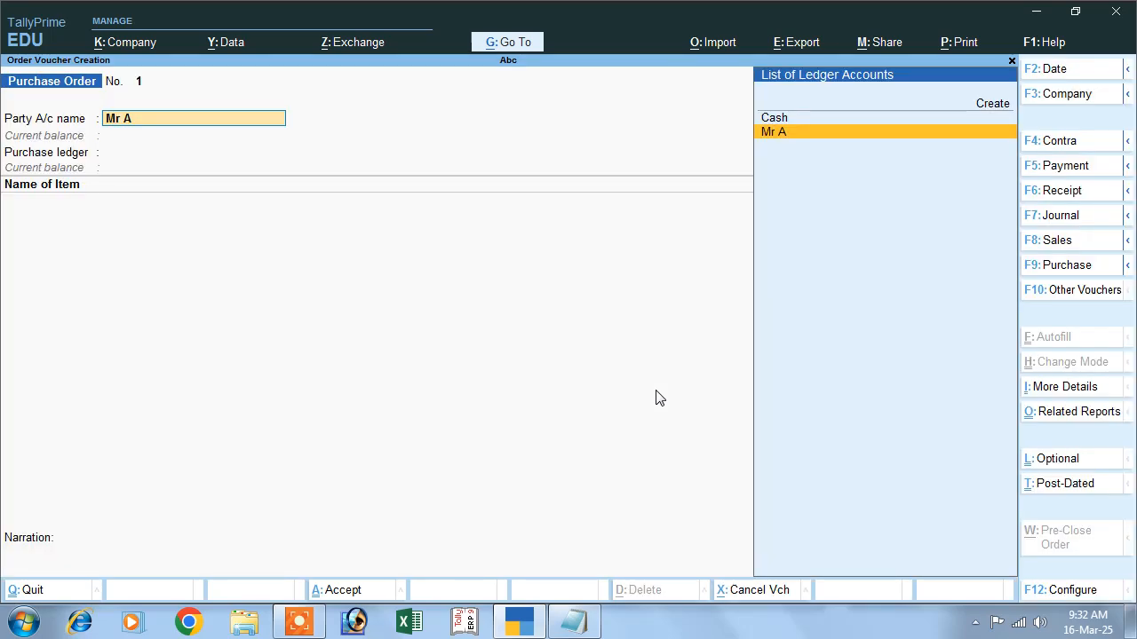
- Alter the Mr A ledger, changing its state to Andhra Pradesh, and save it
{"action": "key", "text": "ctrl+Return"}
{"action": "key", "text": "Return"}
{"action": "key", "text": "Return"}
{"action": "key", "text": "Return"}
{"action": "key", "text": "Return"}
{"action": "key", "text": "Return"}
{"action": "key", "text": "Return"}
{"action": "key", "text": "Return"}
{"action": "key", "text": "Return"}
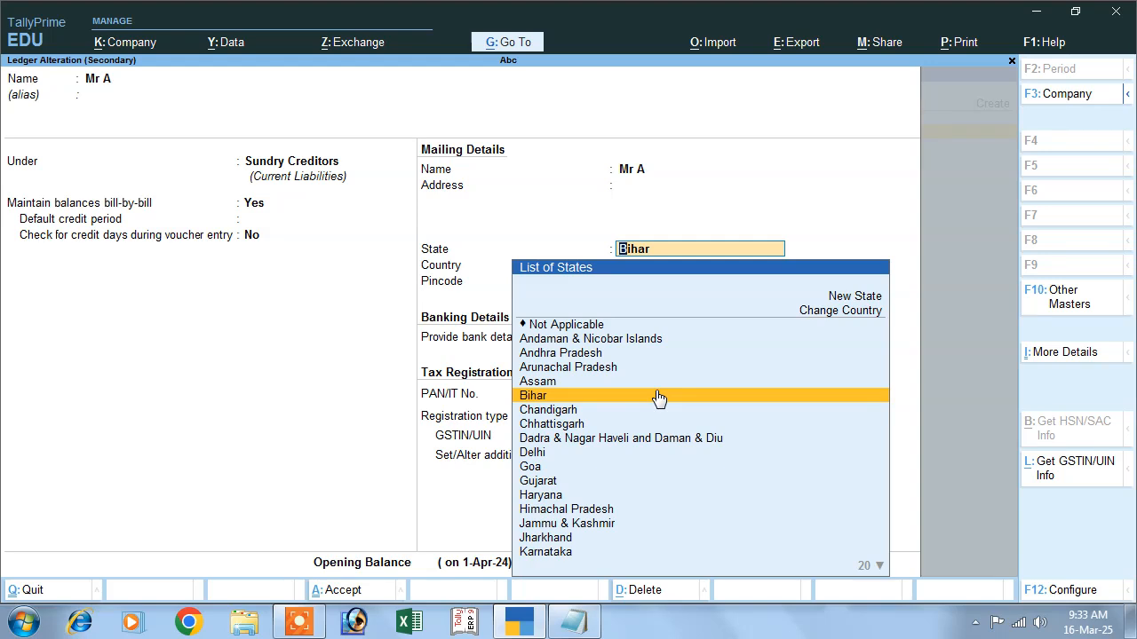
{"action": "key", "text": "Up"}
{"action": "key", "text": "Up"}
{"action": "key", "text": "Up"}
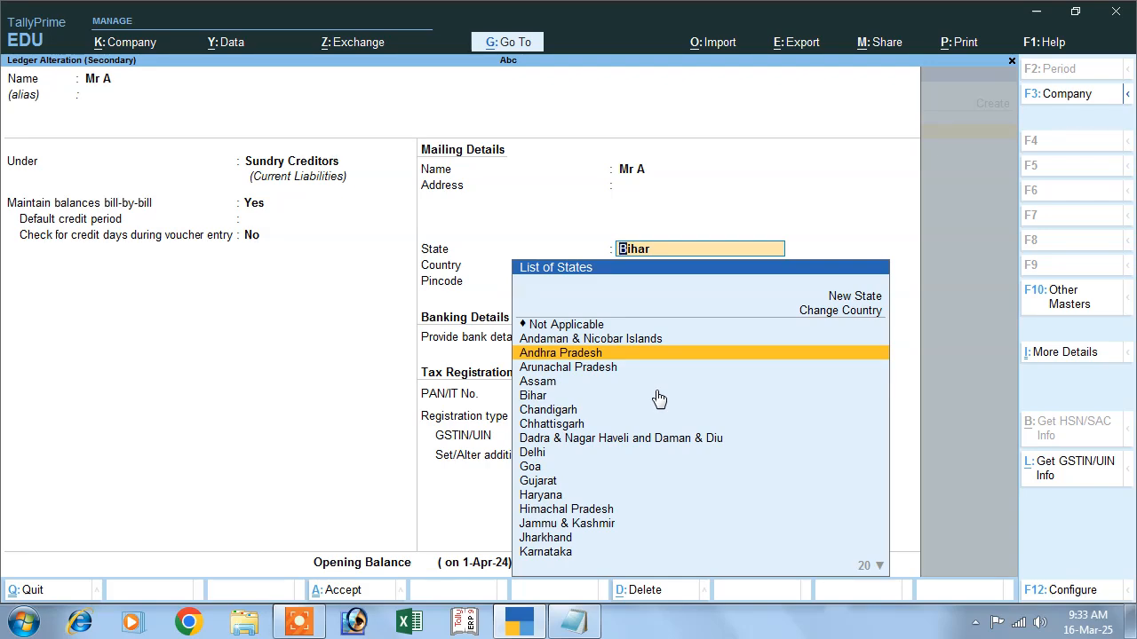
{"action": "key", "text": "Return"}
{"action": "key", "text": "Return"}
{"action": "key", "text": "Return"}
{"action": "key", "text": "Return"}
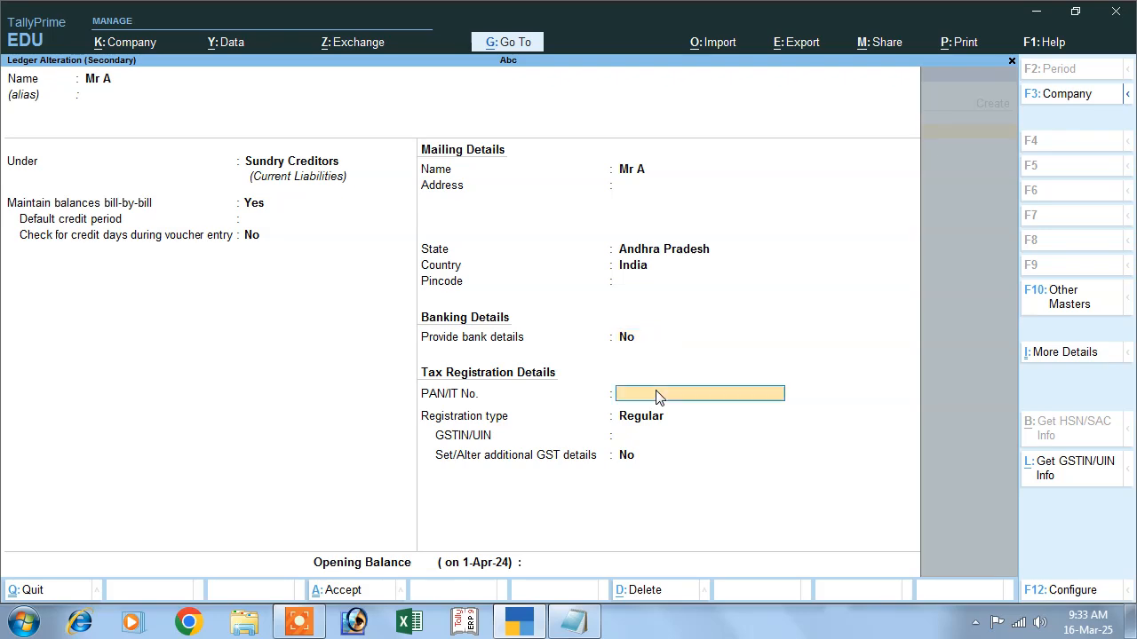
{"action": "key", "text": "Return"}
{"action": "key", "text": "Return"}
{"action": "key", "text": "Return"}
{"action": "key", "text": "Return"}
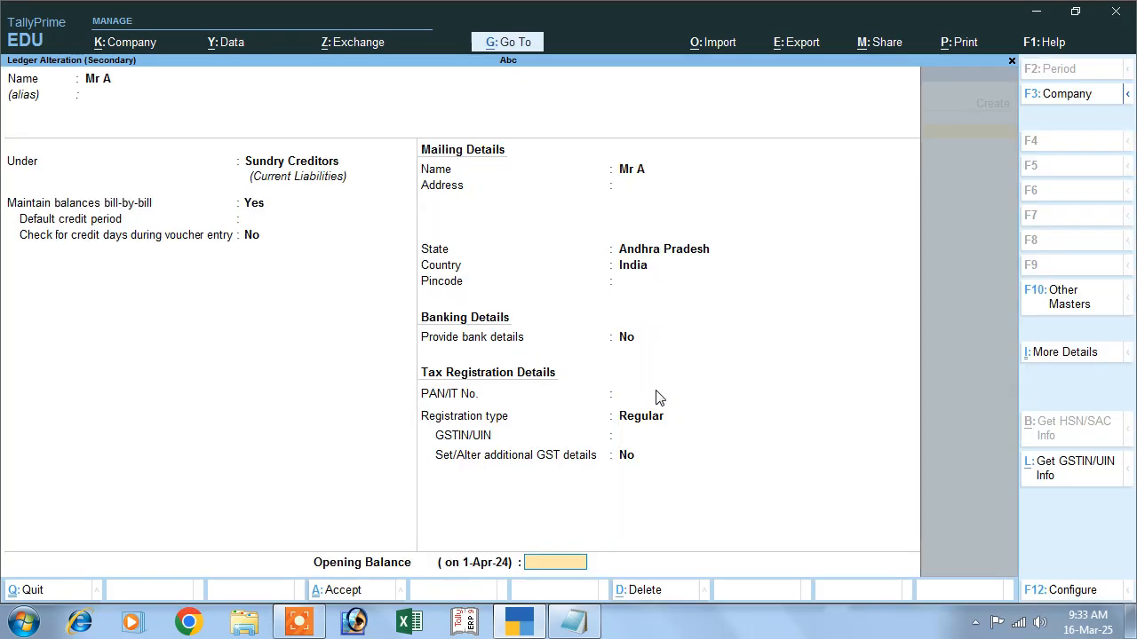
{"action": "key", "text": "Return"}
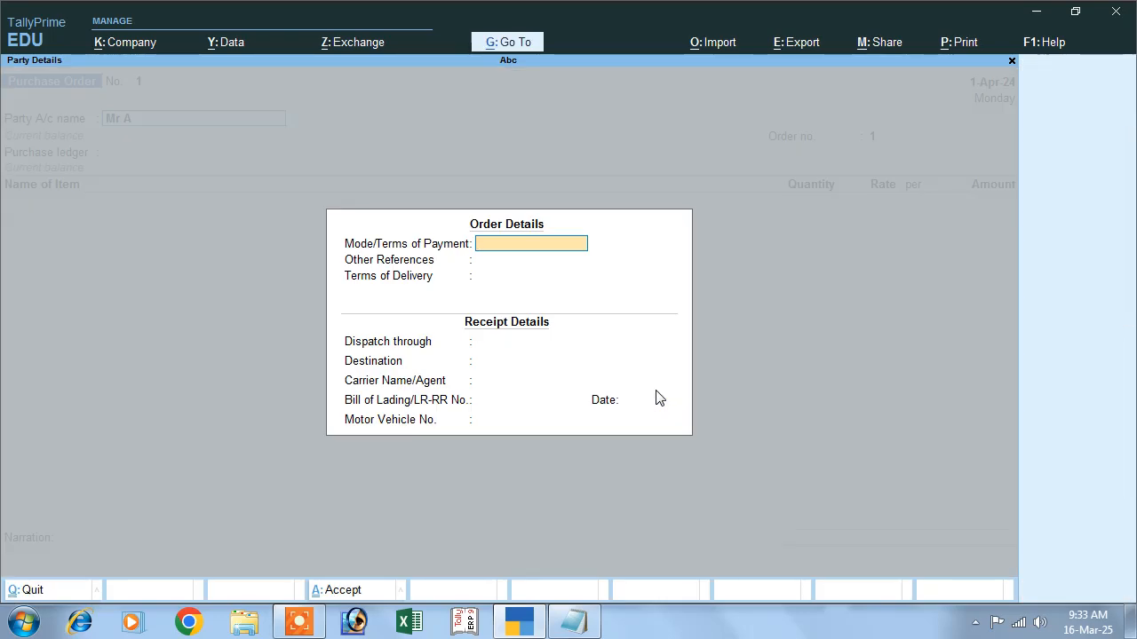
- Leave the order details blank and set the supplier's state in the party details to Andhra Pradesh
{"action": "key", "text": "Return"}
{"action": "key", "text": "Return"}
{"action": "key", "text": "Return"}
{"action": "key", "text": "Return"}
{"action": "key", "text": "Return"}
{"action": "key", "text": "Return"}
{"action": "key", "text": "Return"}
{"action": "key", "text": "Return"}
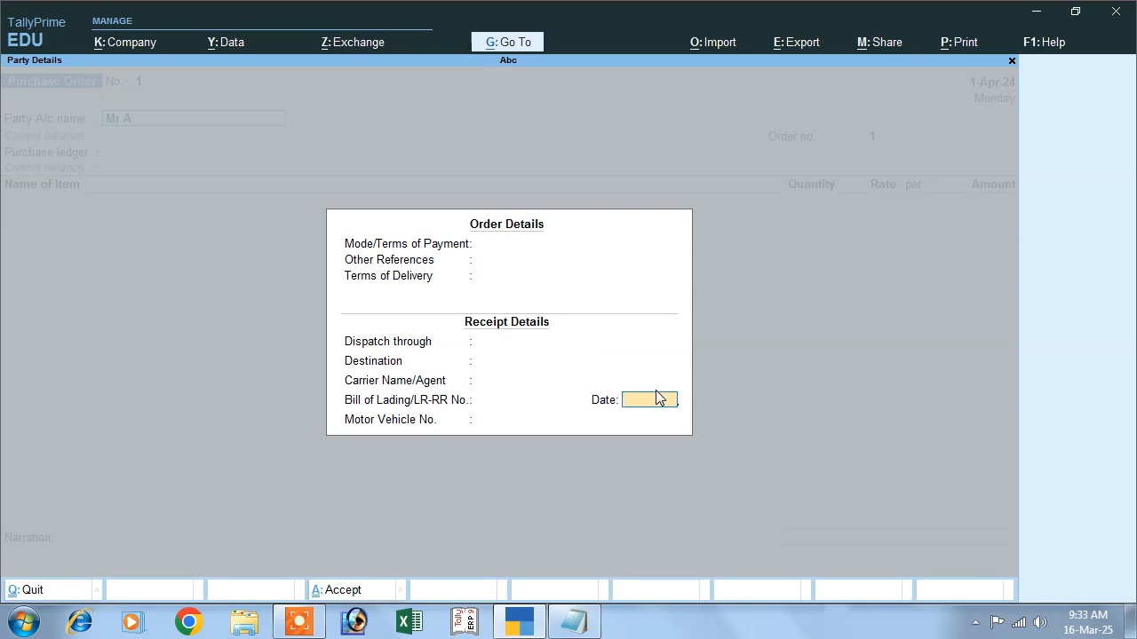
{"action": "key", "text": "Return"}
{"action": "key", "text": "Return"}
{"action": "key", "text": "Return"}
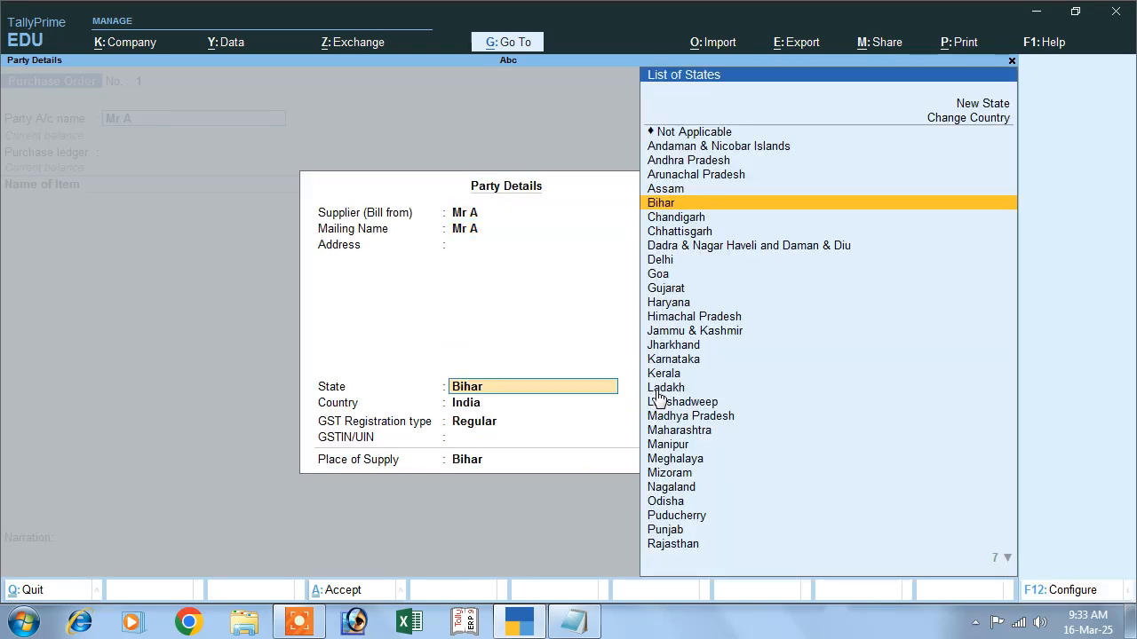
{"action": "key", "text": "Up"}
{"action": "key", "text": "Up"}
{"action": "key", "text": "Up"}
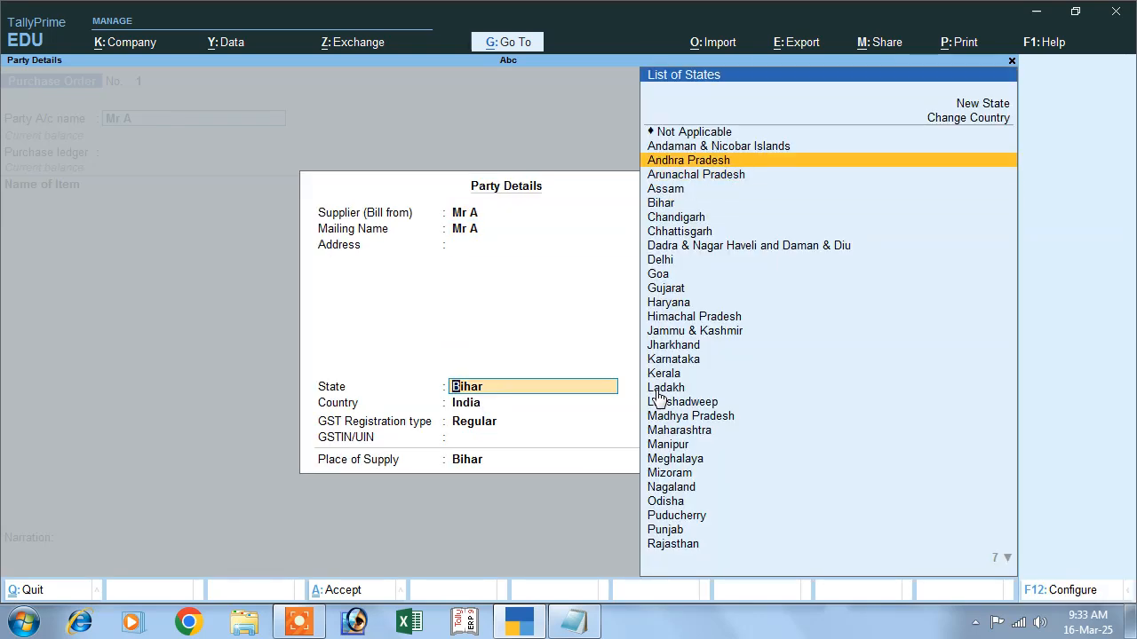
{"action": "key", "text": "Return"}
{"action": "key", "text": "Return"}
{"action": "key", "text": "Return"}
{"action": "key", "text": "Return"}
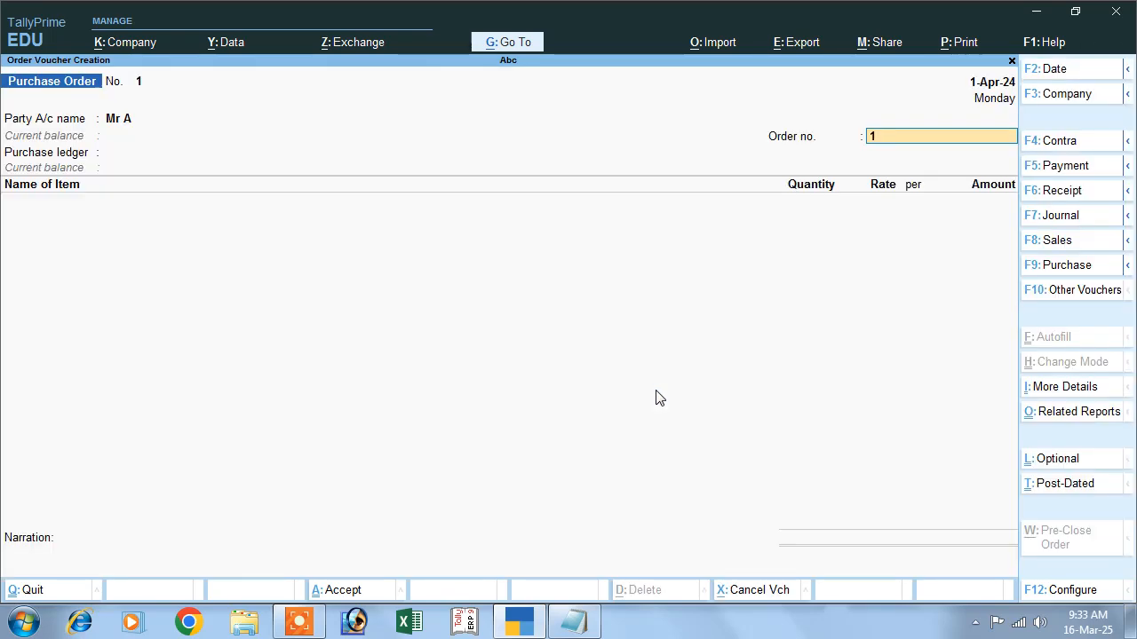
- Set the order number to 11
{"action": "type", "text": "11"}
{"action": "key", "text": "Return"}
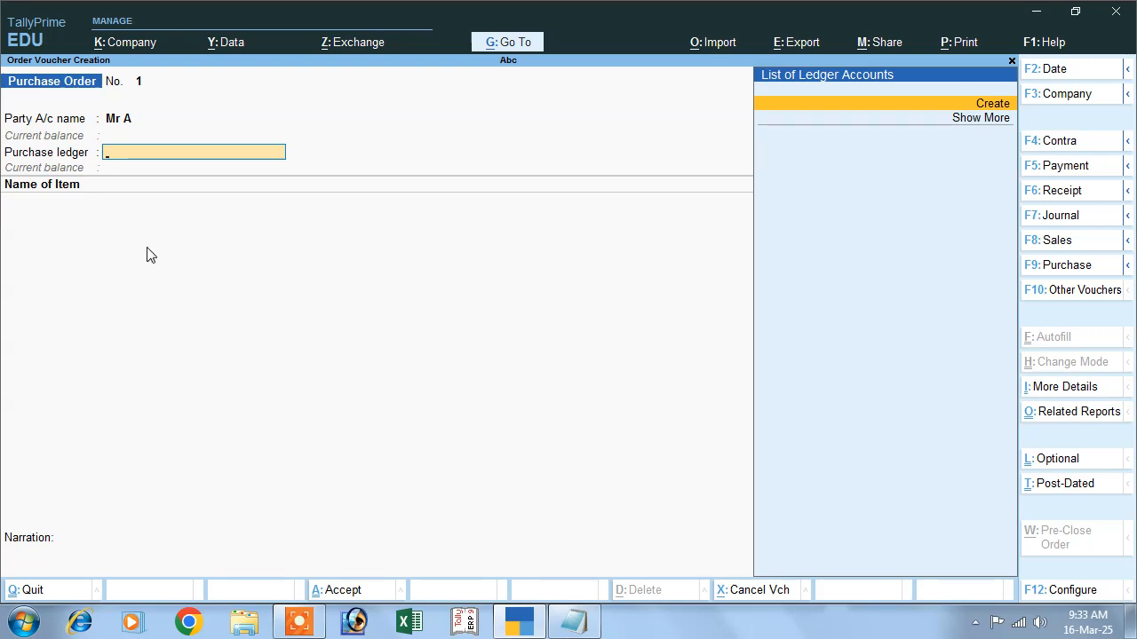
- Create a new purchase ledger named Purchase Order under the Purchase Accounts group
{"action": "left_click", "coordinate": [972, 104]}
{"action": "type", "text": "P"}
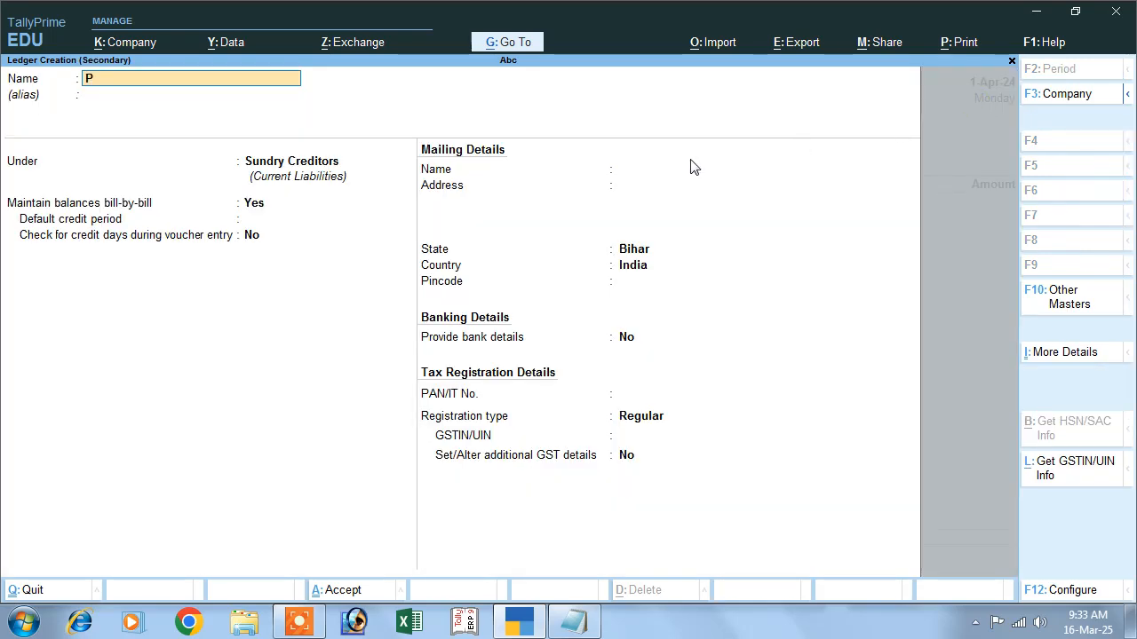
{"action": "type", "text": "urchase Order"}
{"action": "key", "text": "Return"}
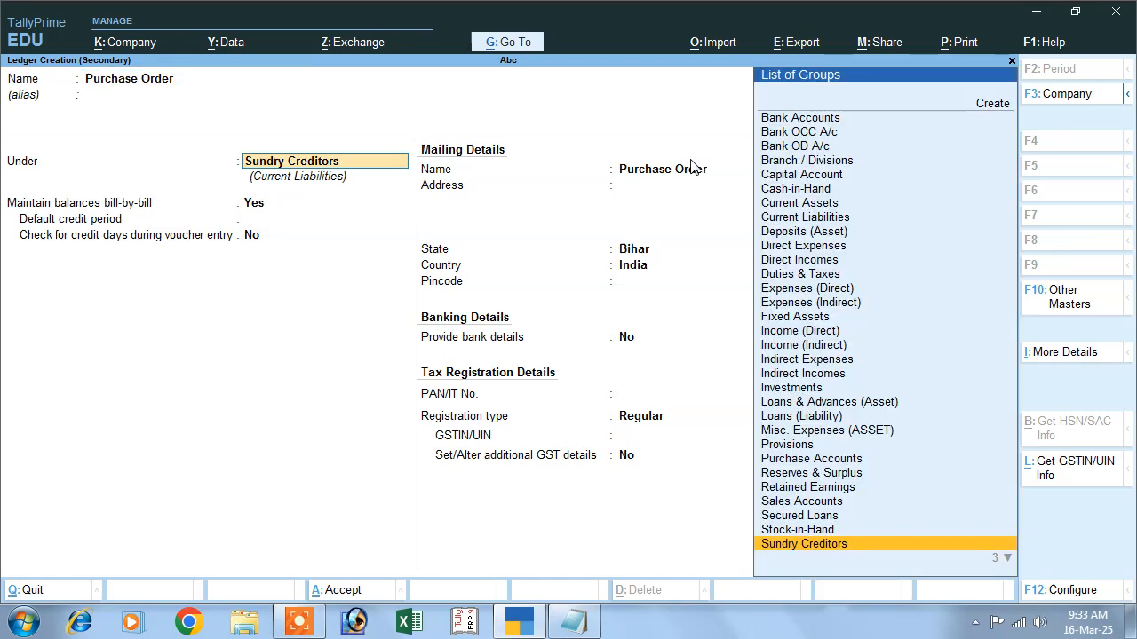
{"action": "type", "text": "P"}
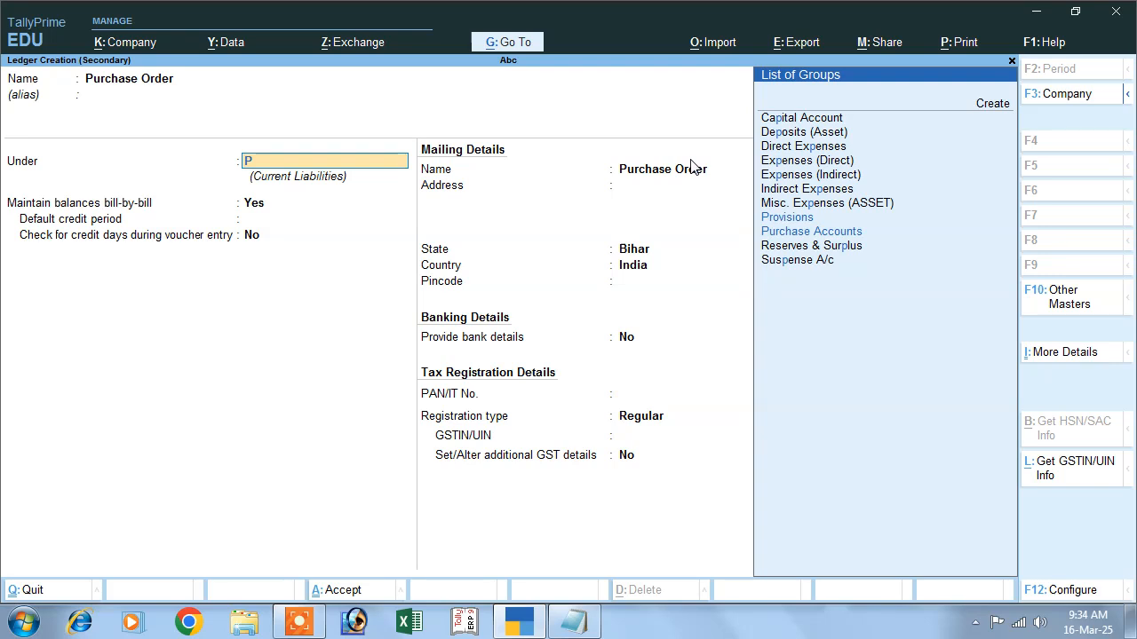
{"action": "key", "text": "Return"}
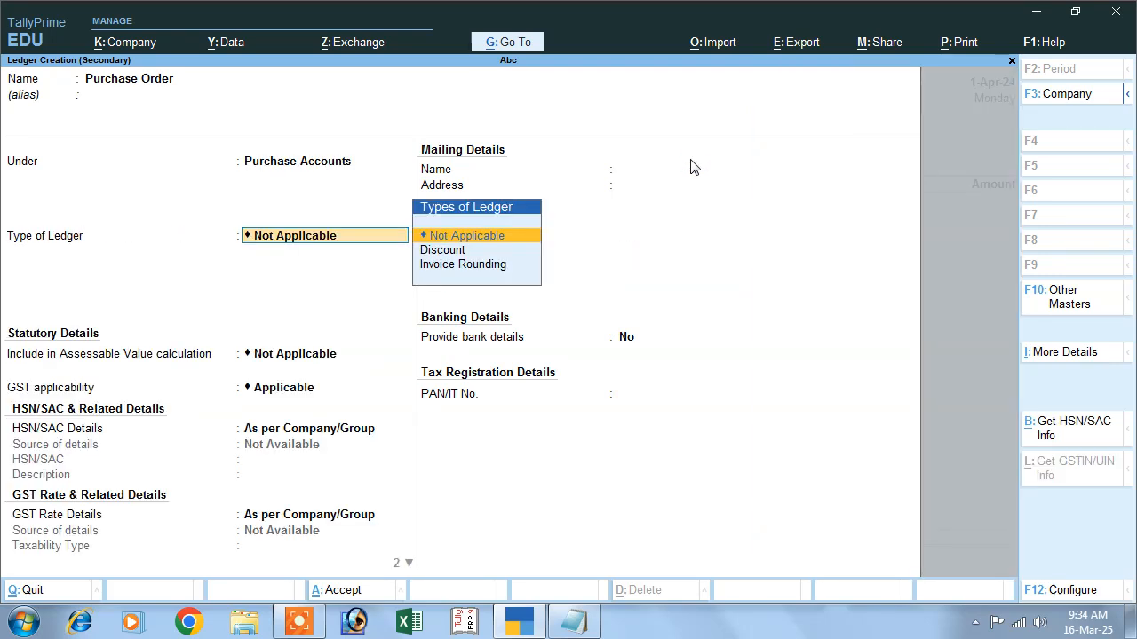
- Set the Purchase Order ledger's type of supply to Goods, keep other GST defaults, and save it
{"action": "key", "text": "Return"}
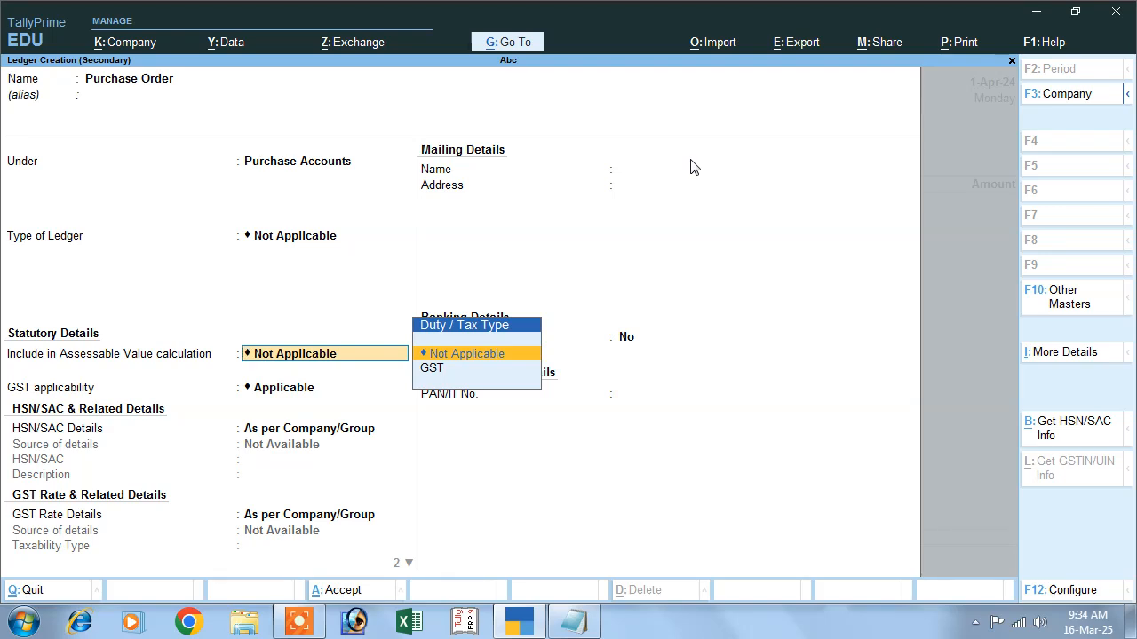
{"action": "key", "text": "Return"}
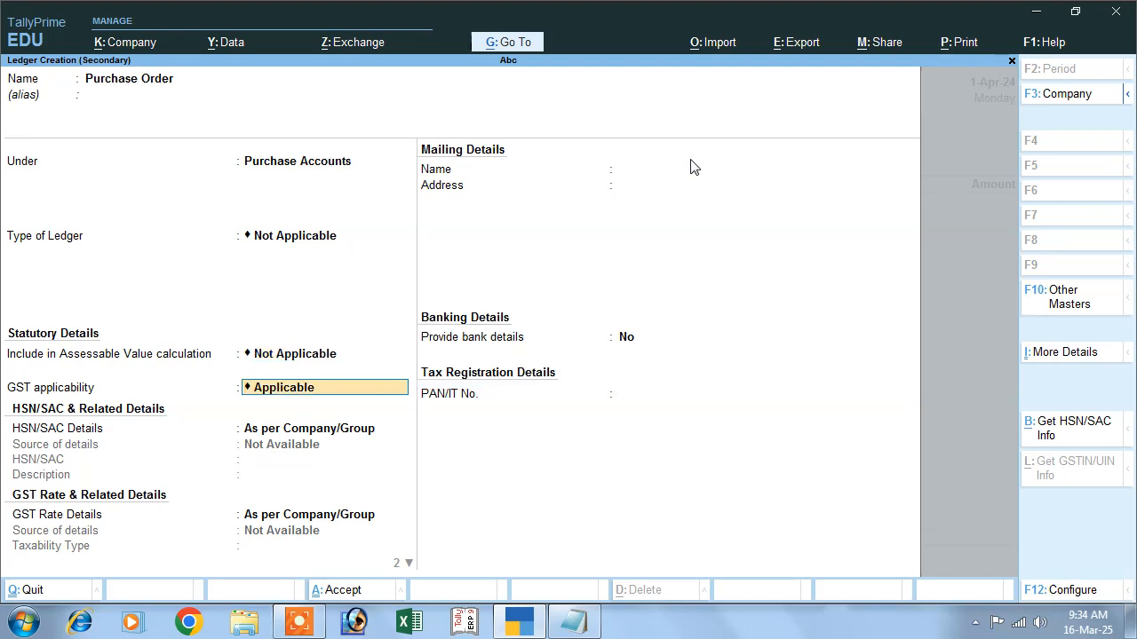
{"action": "key", "text": "Return"}
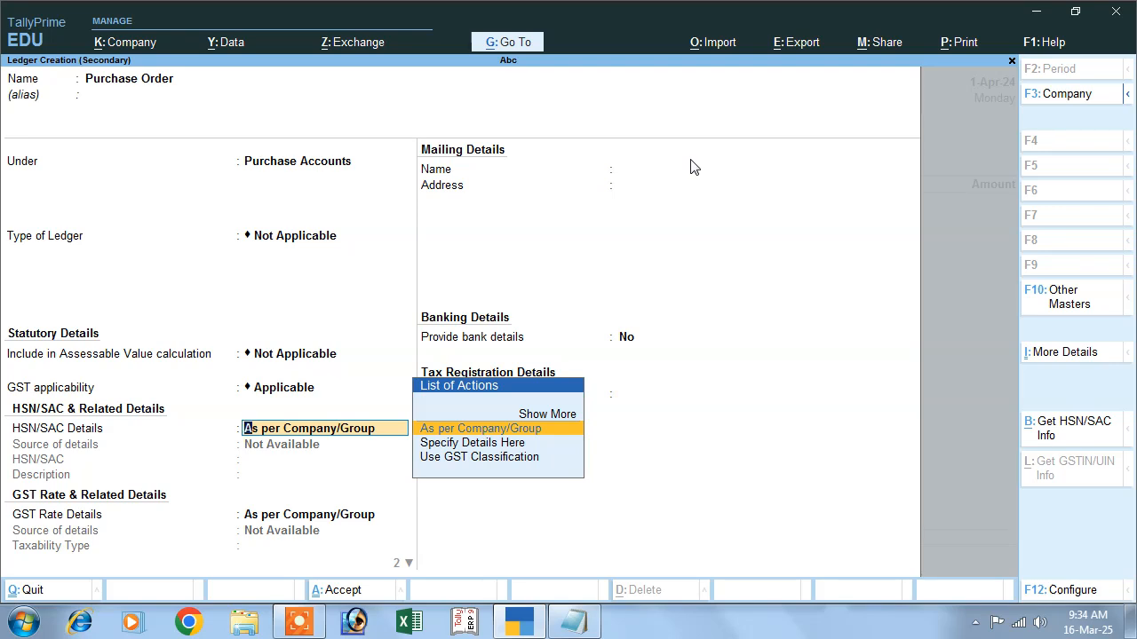
{"action": "key", "text": "Return"}
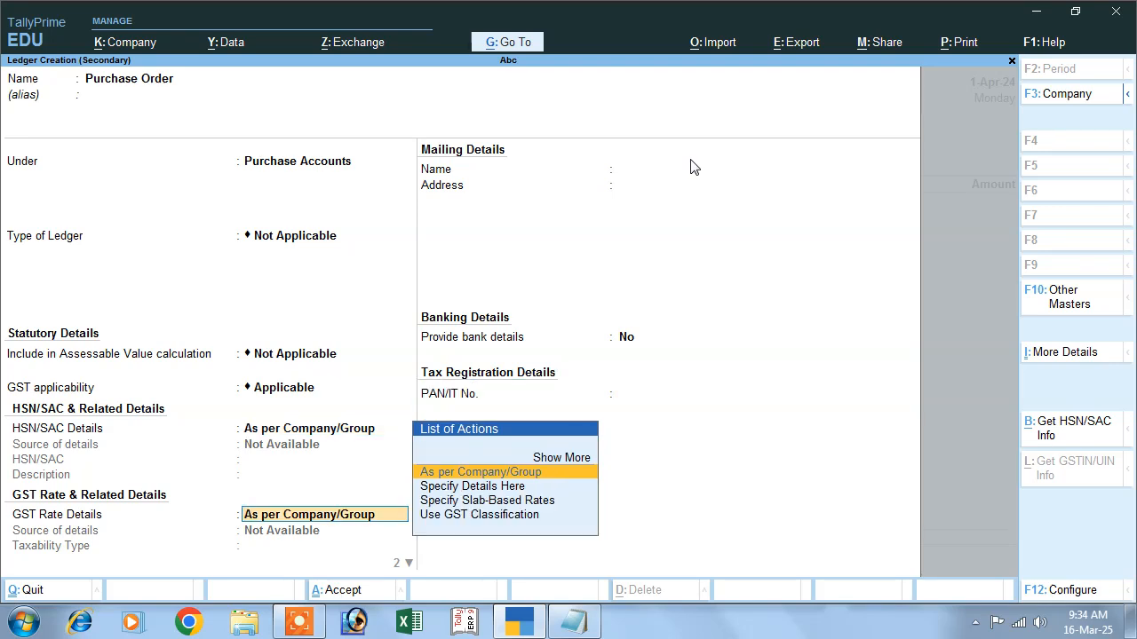
{"action": "key", "text": "Return"}
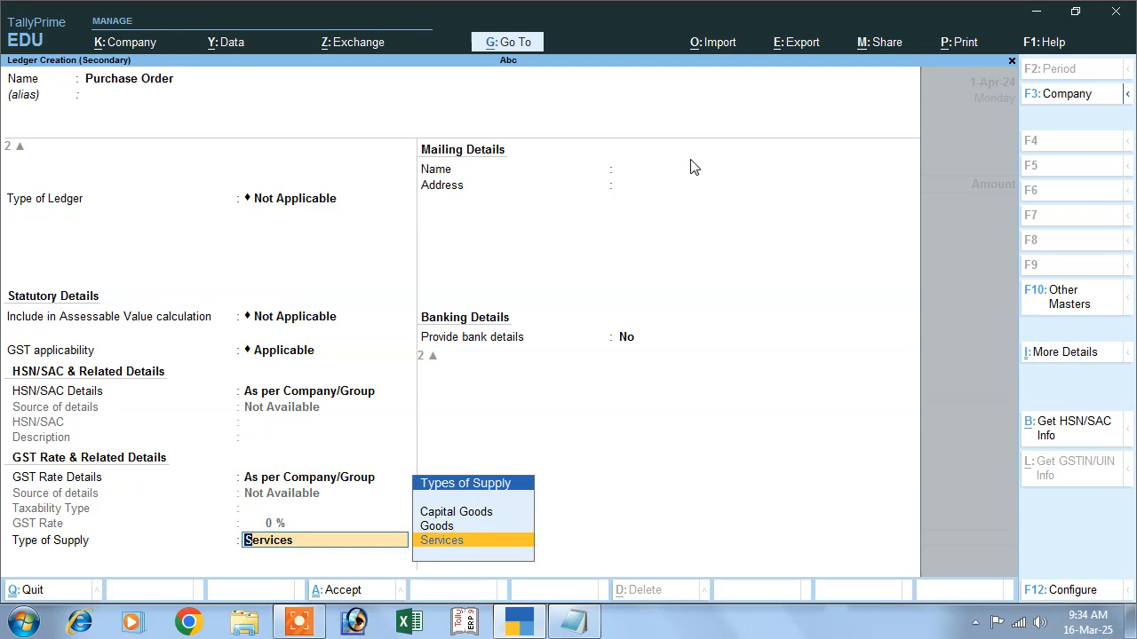
{"action": "key", "text": "Up"}
{"action": "key", "text": "Return"}
{"action": "key", "text": "Return"}
{"action": "key", "text": "Return"}
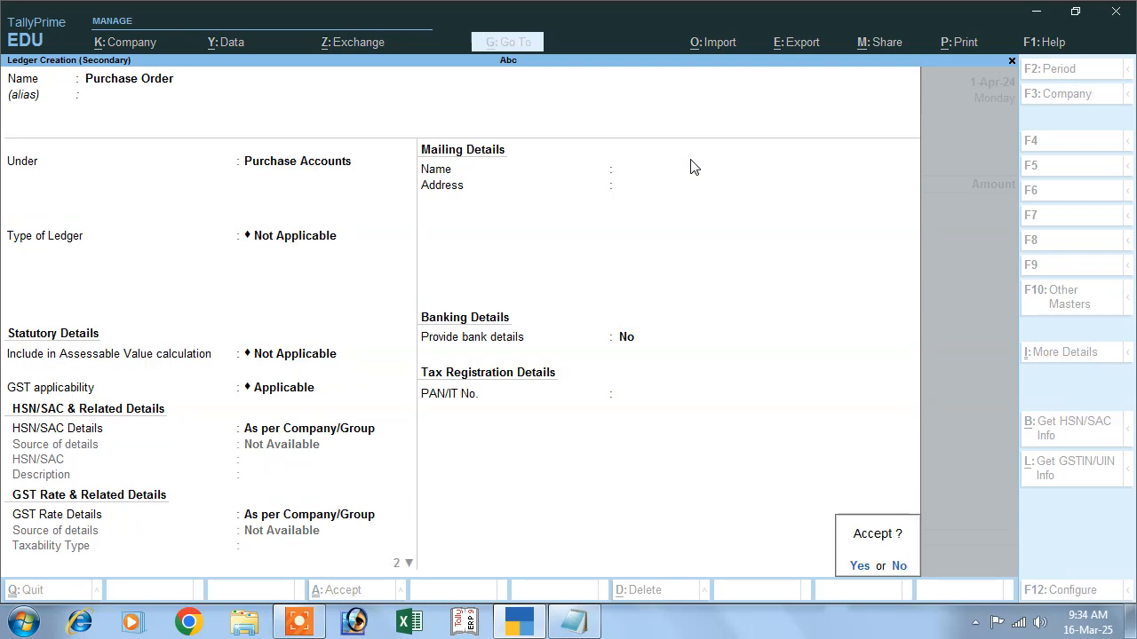
{"action": "key", "text": "Return"}
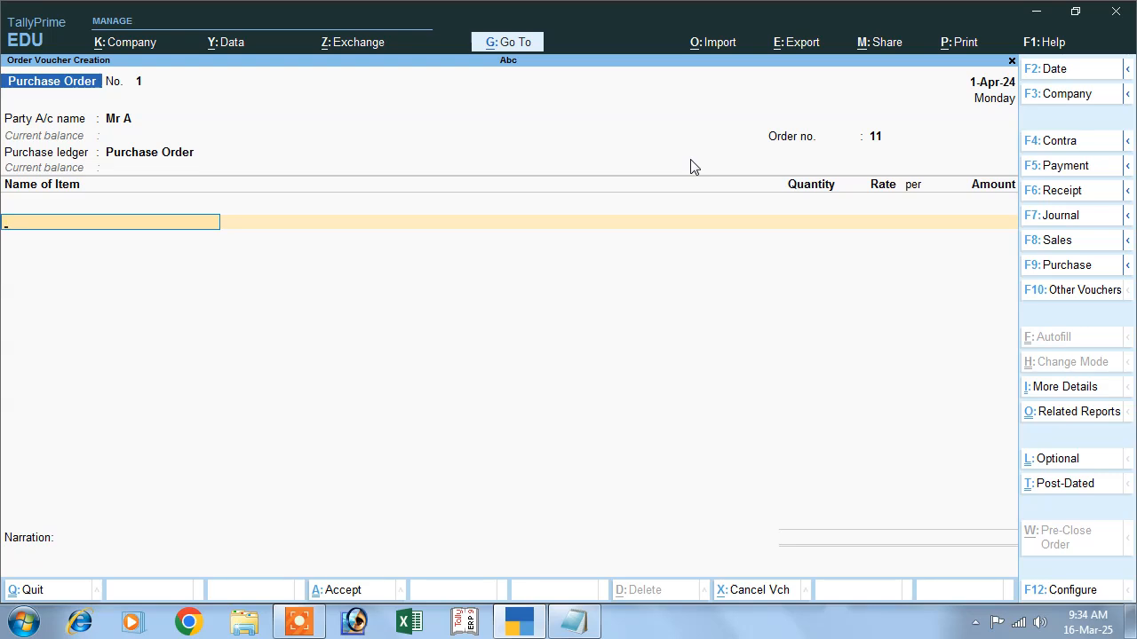
- Create a new stock item named Mouse from the first item line
{"action": "key", "text": "alt+c"}
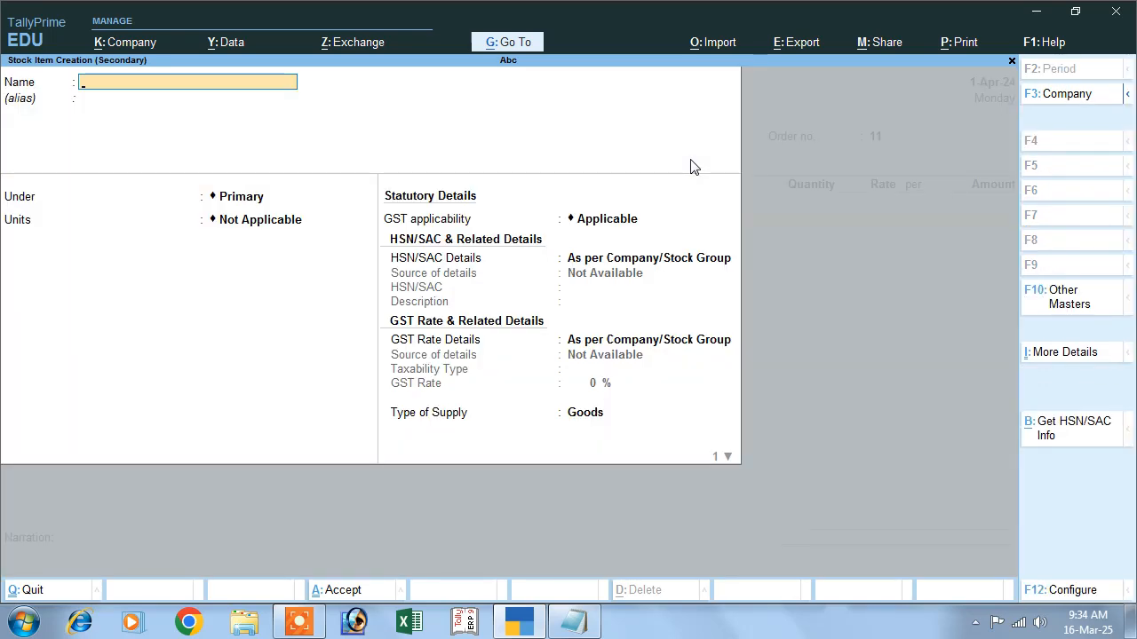
{"action": "type", "text": "Mous"}
{"action": "key", "text": "Return"}
{"action": "key", "text": "Return"}
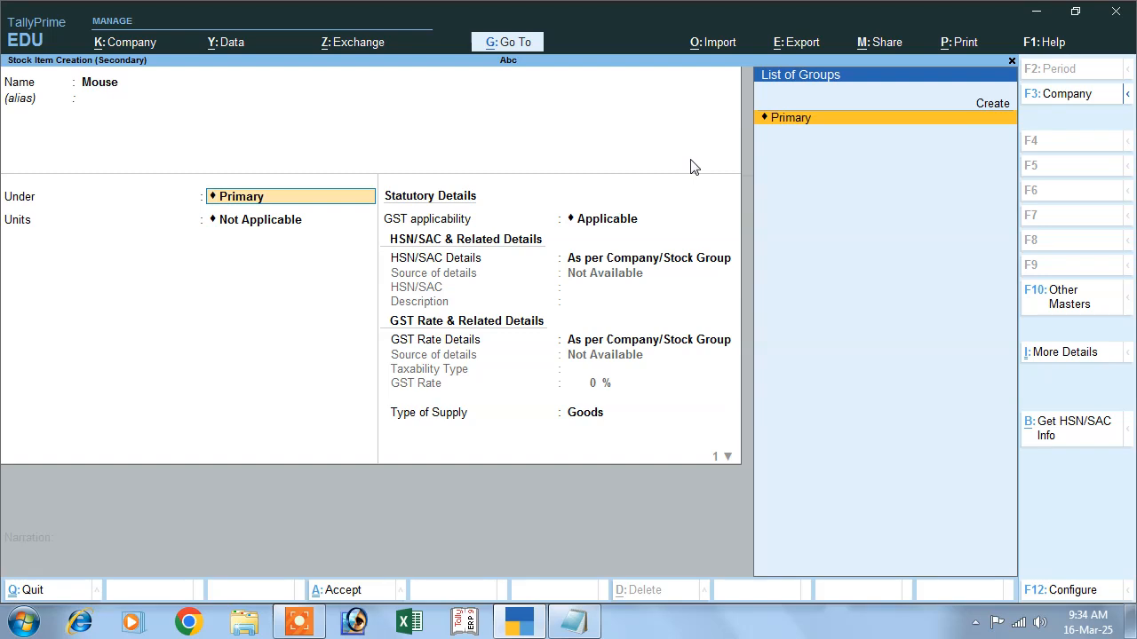
- Create a stock group named Computer under Primary and assign it to the Mouse item
{"action": "key", "text": "alt+c"}
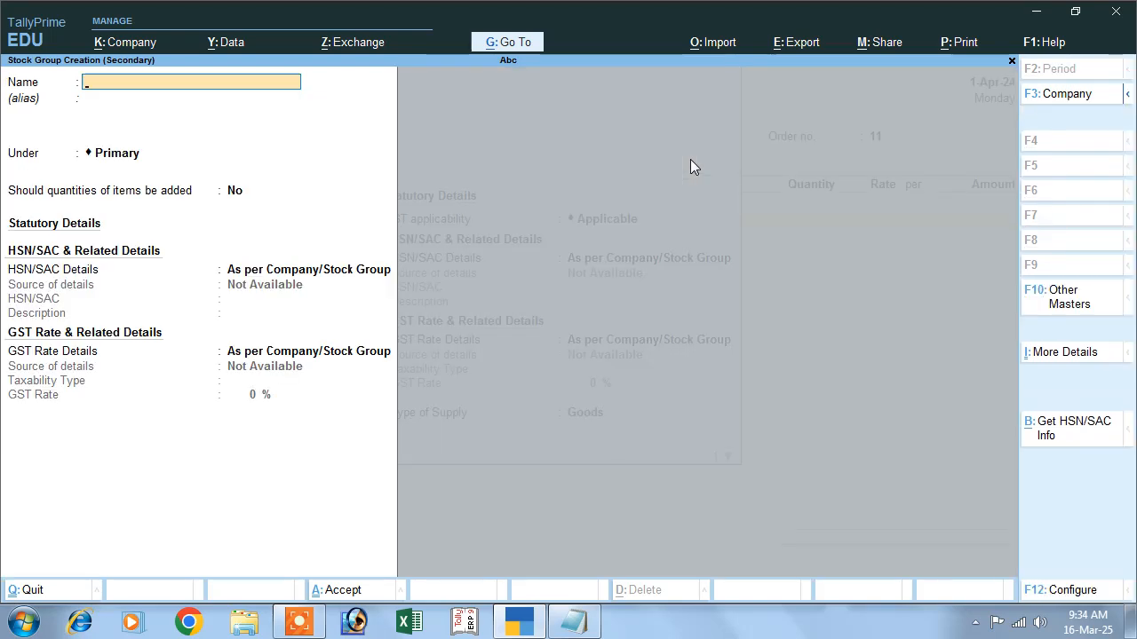
{"action": "type", "text": "Computer"}
{"action": "key", "text": "Return"}
{"action": "key", "text": "Return"}
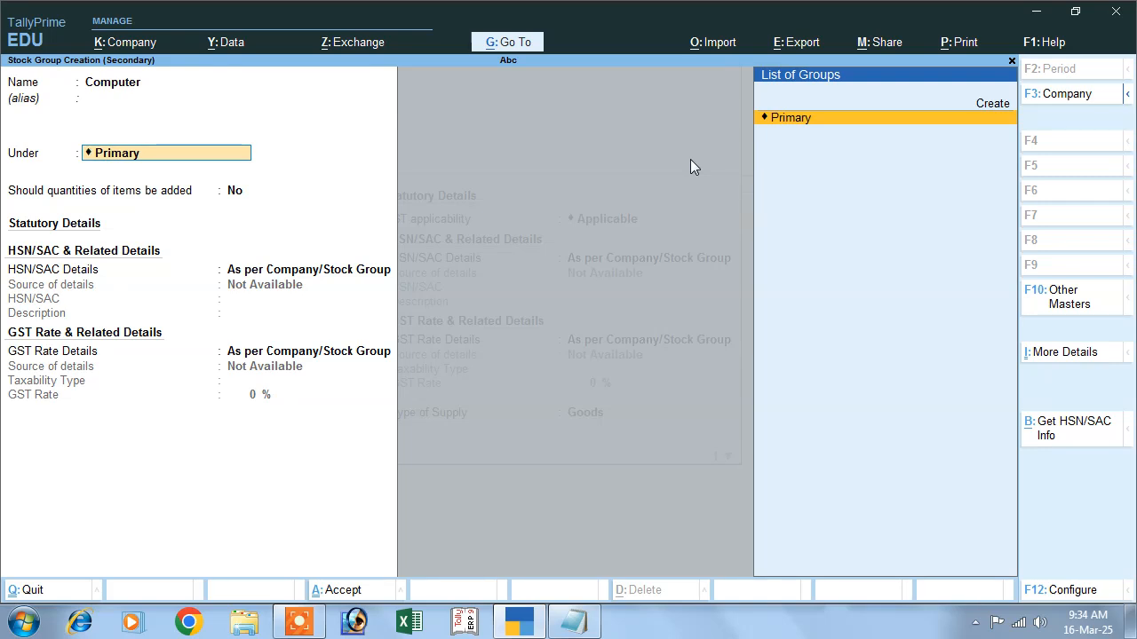
{"action": "key", "text": "Return"}
{"action": "key", "text": "Return"}
{"action": "key", "text": "Return"}
{"action": "key", "text": "Return"}
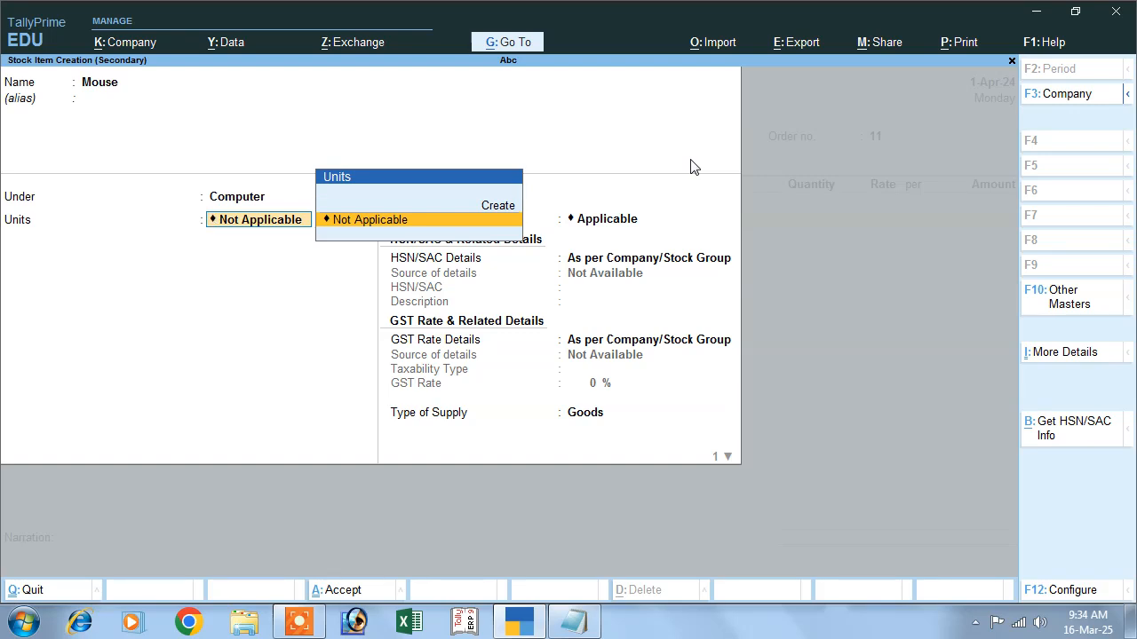
- Create the unit pcs with formal name Pieces and UQC PCS-PIECES, leaving standard rates off for Mouse
{"action": "key", "text": "Up"}
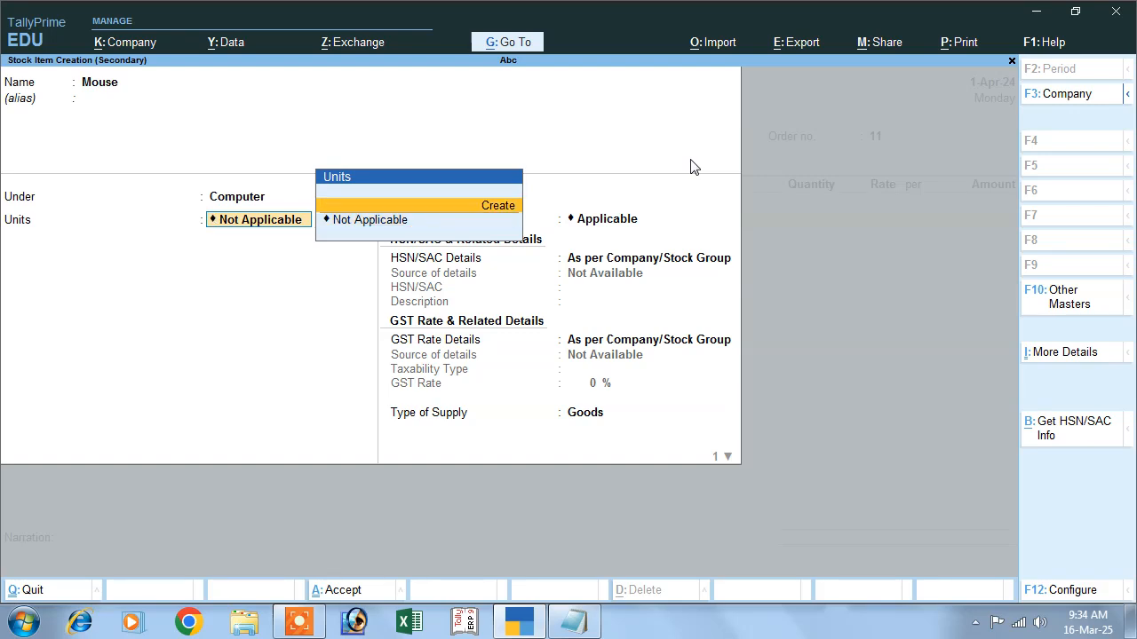
{"action": "key", "text": "Return"}
{"action": "type", "text": "pcs"}
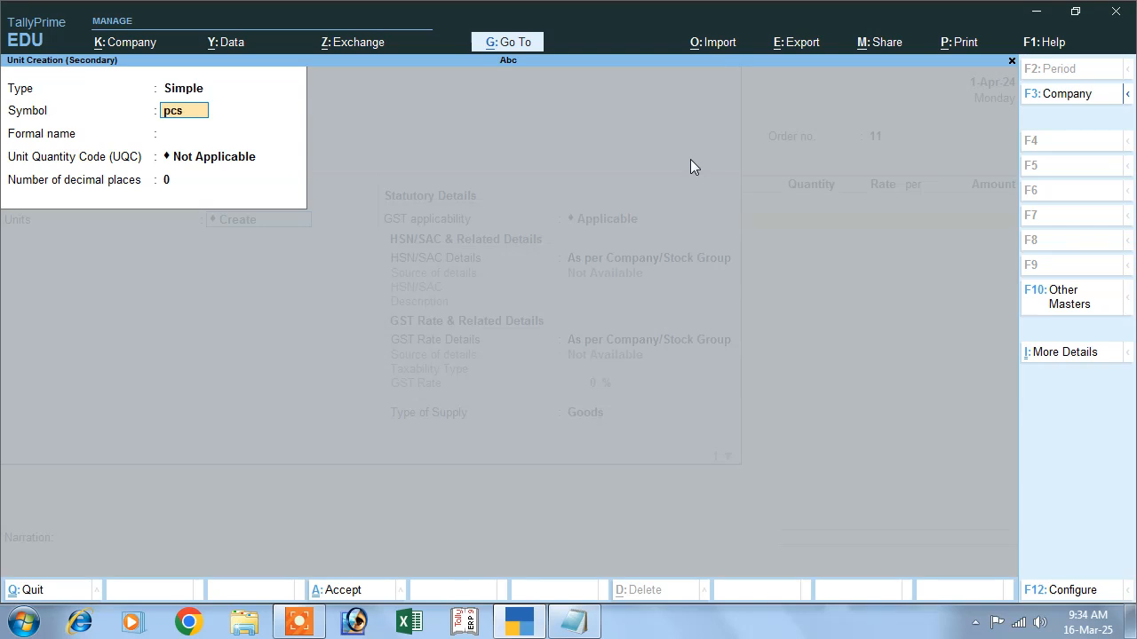
{"action": "key", "text": "Return"}
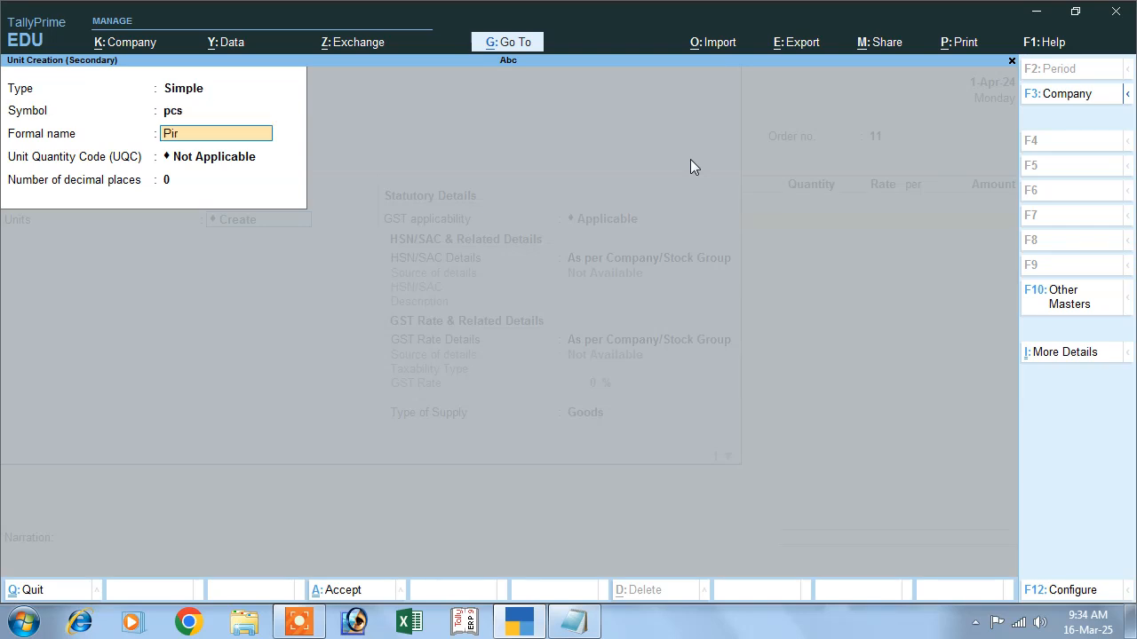
{"action": "type", "text": "Pieces"}
{"action": "key", "text": "Return"}
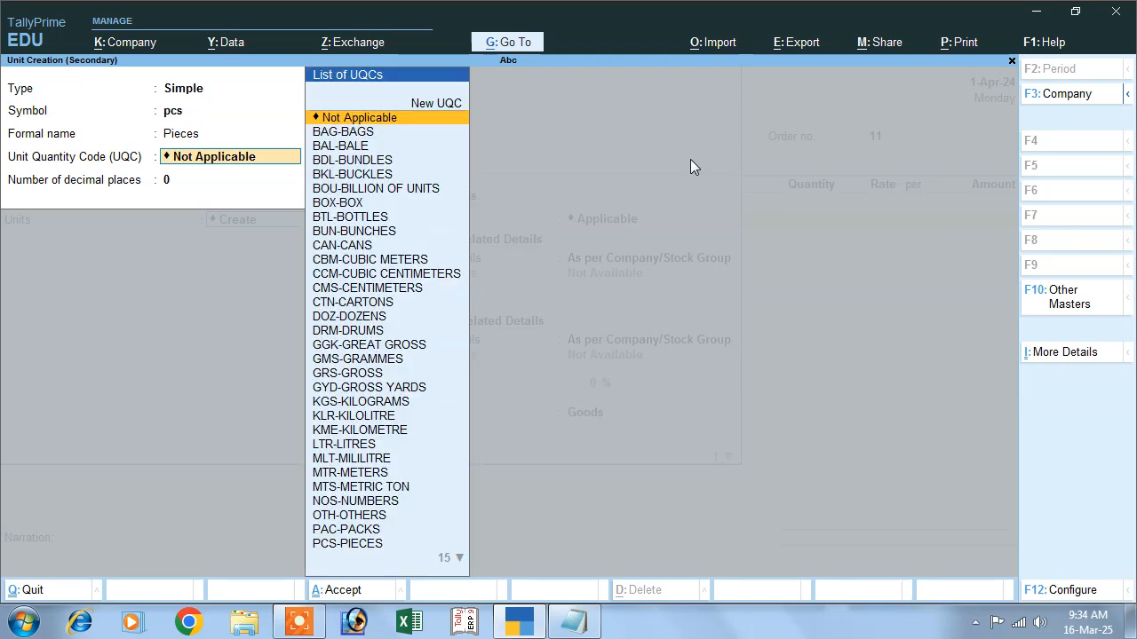
{"action": "type", "text": "pc"}
{"action": "key", "text": "Return"}
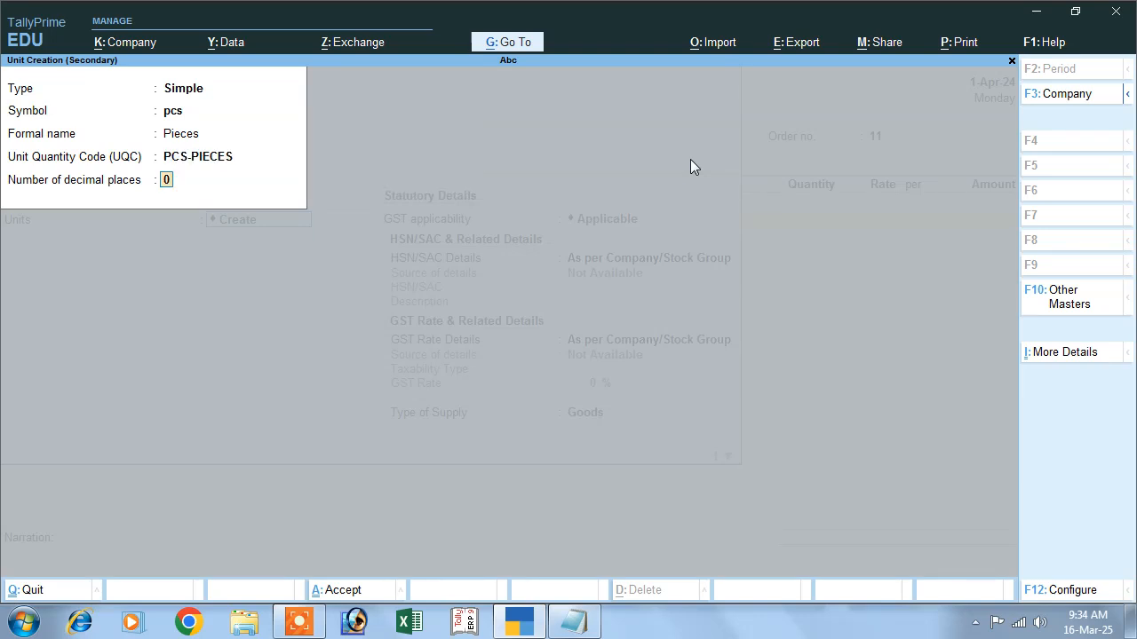
{"action": "key", "text": "Return"}
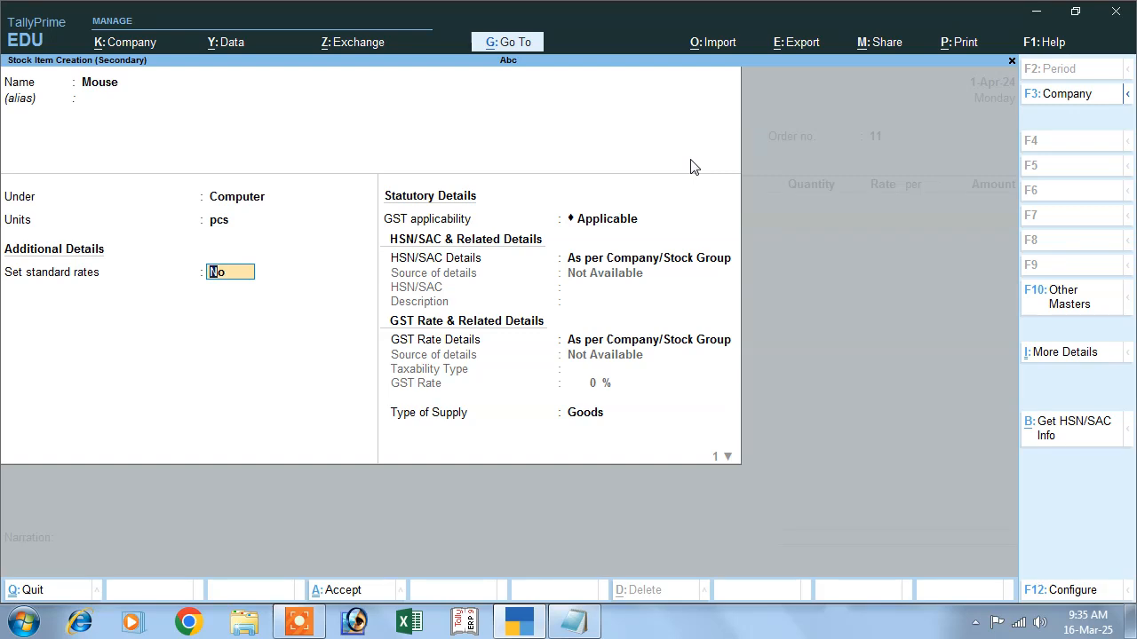
{"action": "key", "text": "Return"}
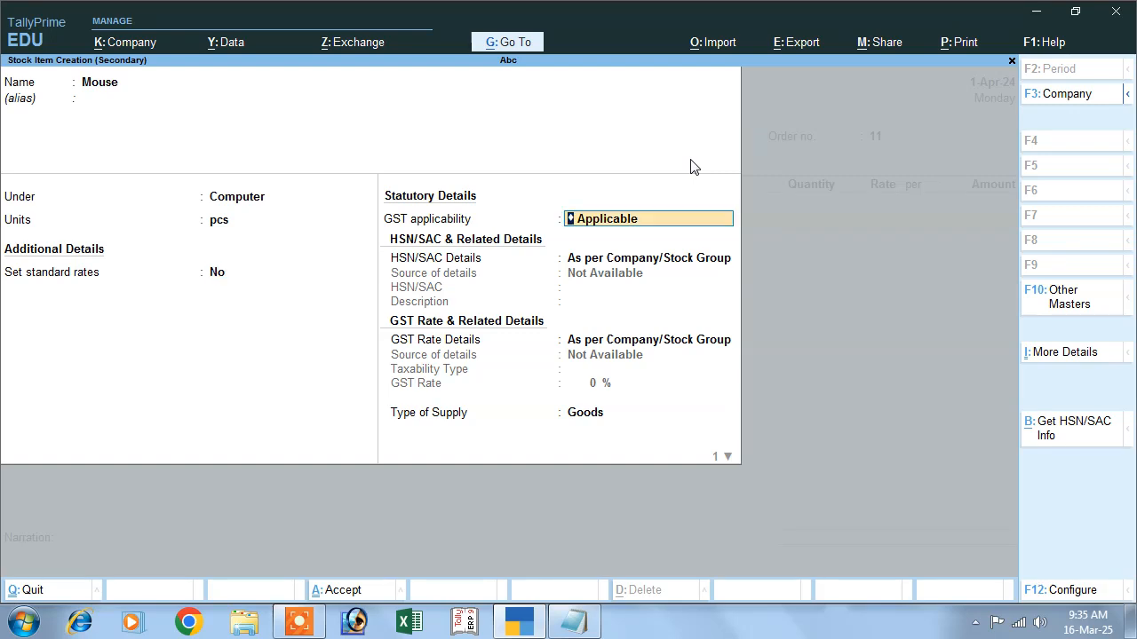
- Specify HSN/SAC details directly for the Mouse item with HSN code 4569
{"action": "key", "text": "Return"}
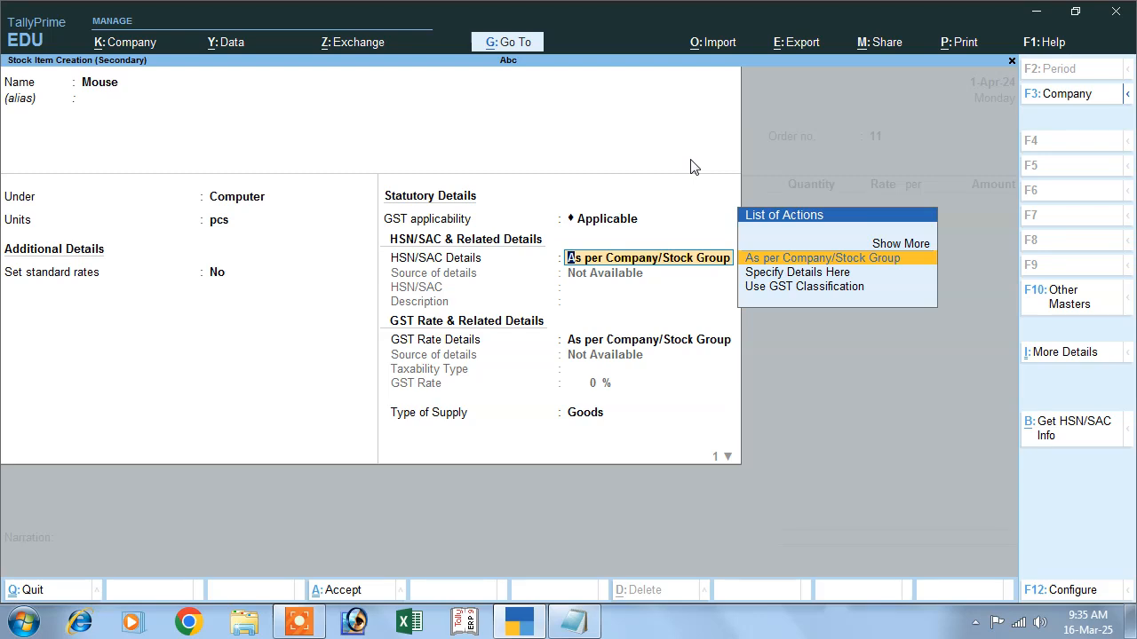
{"action": "key", "text": "Down"}
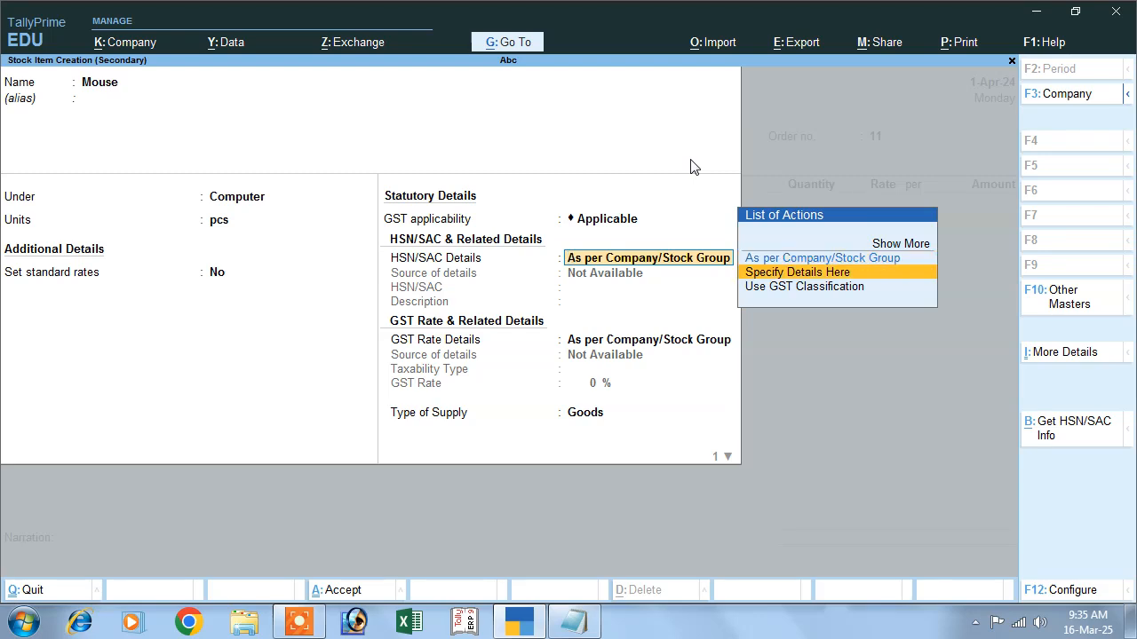
{"action": "key", "text": "Return"}
{"action": "type", "text": "4569"}
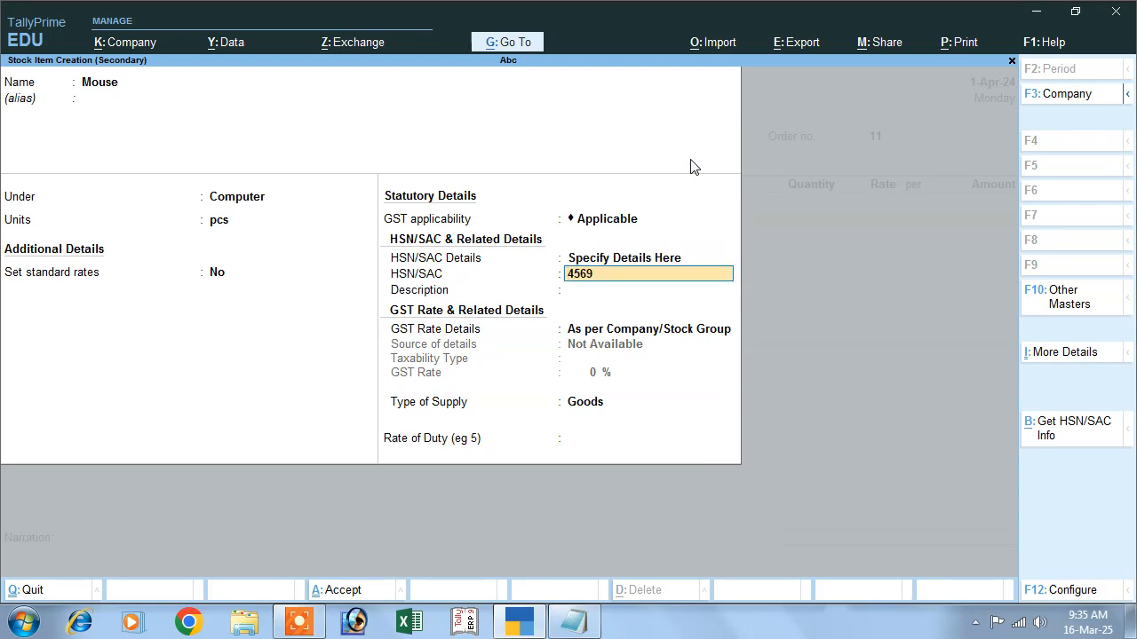
{"action": "key", "text": "Return"}
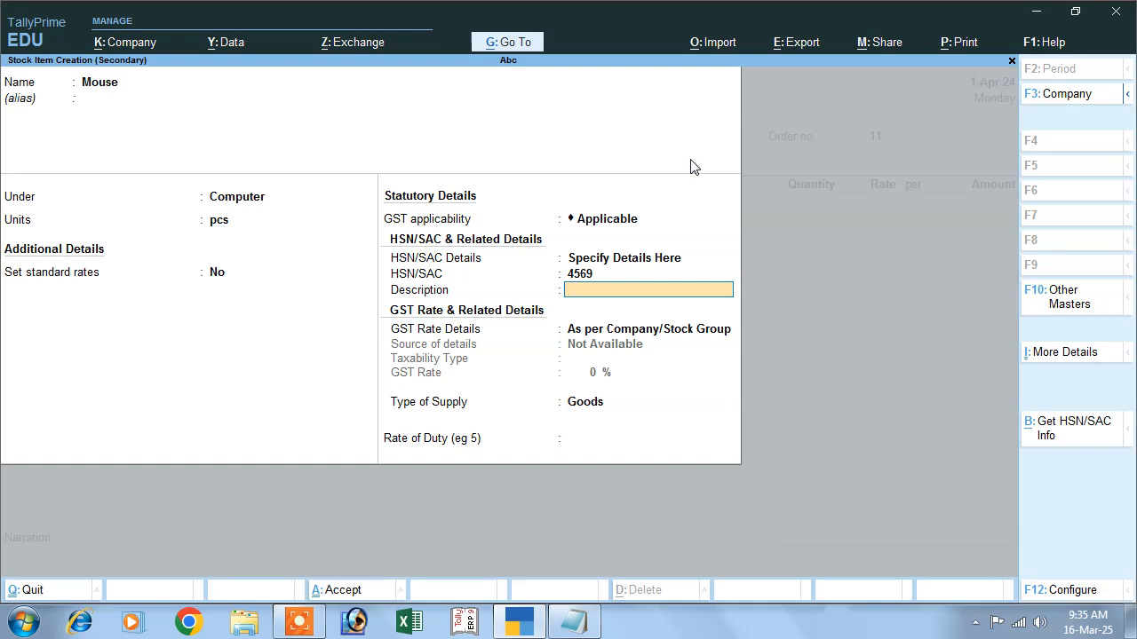
{"action": "key", "text": "Return"}
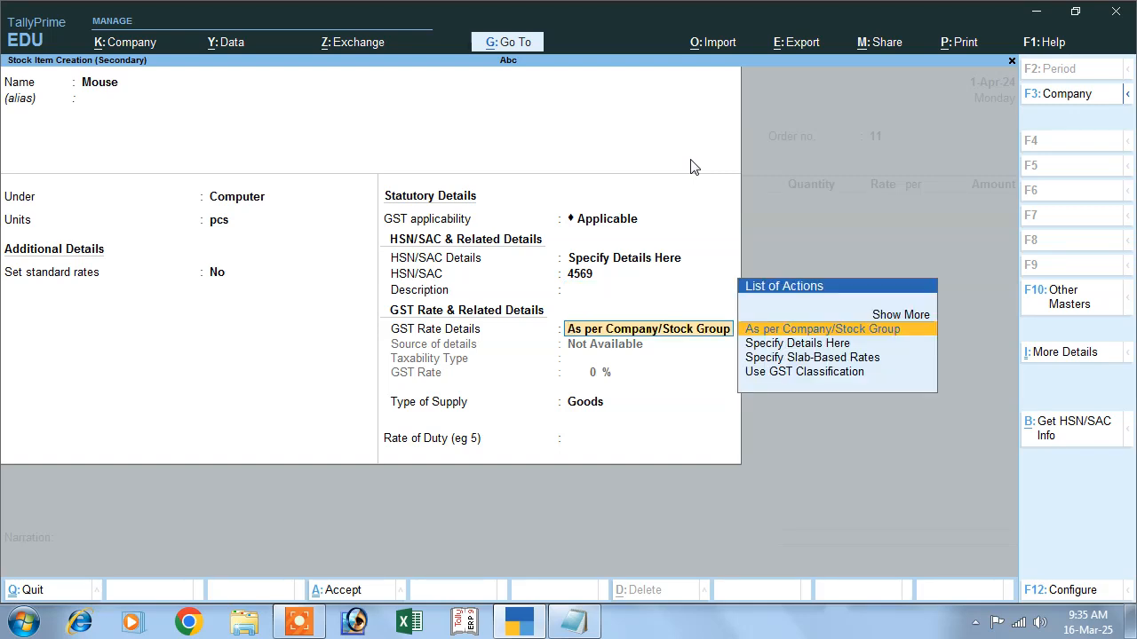
- Specify Mouse's GST rate details as Taxable at 18% with Goods as type of supply, and save the item
{"action": "key", "text": "Down"}
{"action": "key", "text": "Return"}
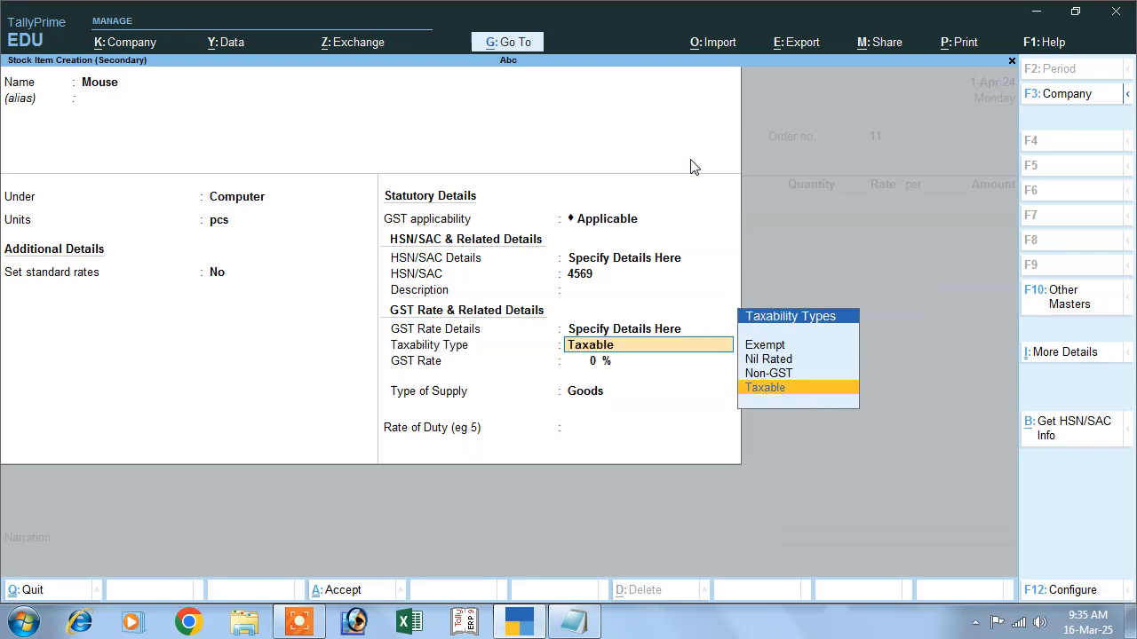
{"action": "key", "text": "Return"}
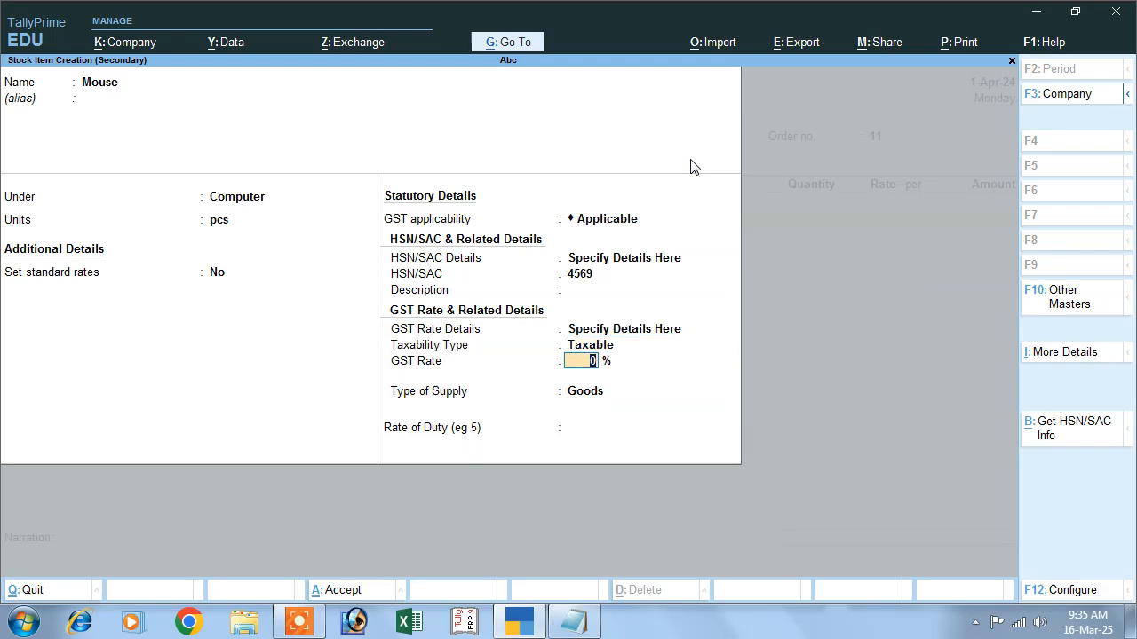
{"action": "type", "text": "18"}
{"action": "key", "text": "Return"}
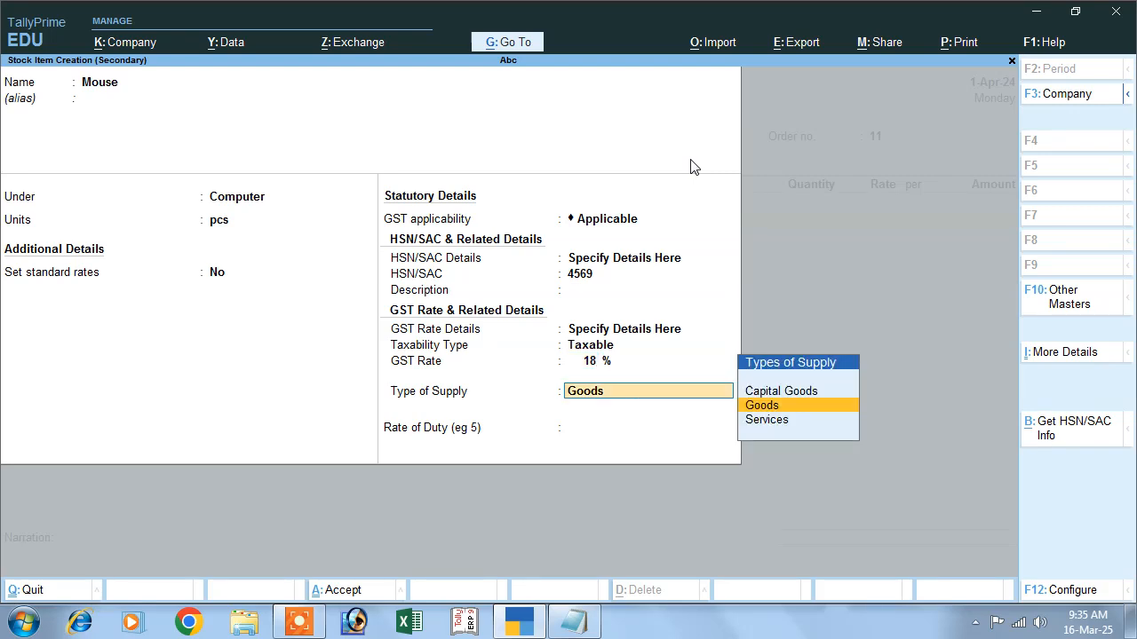
{"action": "key", "text": "Return"}
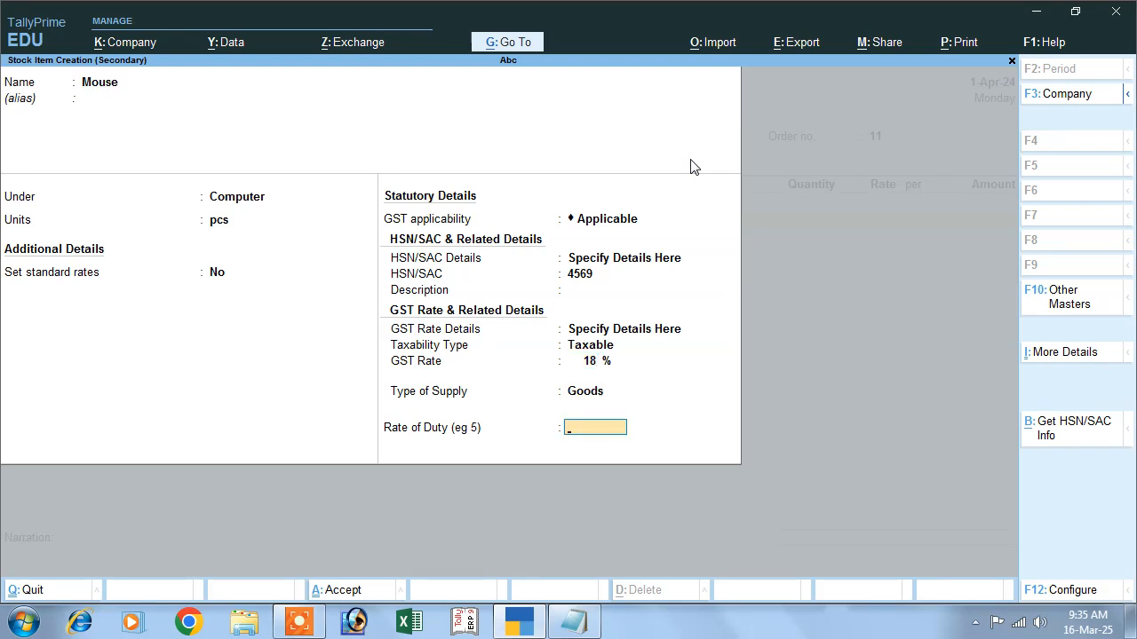
{"action": "key", "text": "Return"}
{"action": "key", "text": "Return"}
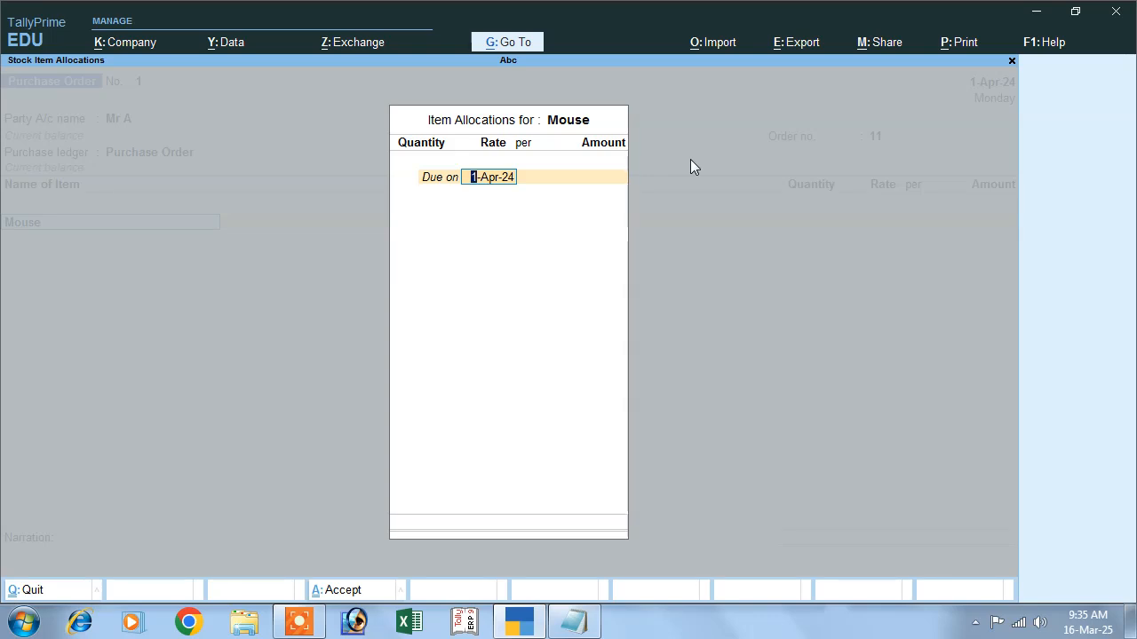
- Allocate 1,000 pcs of Mouse at 500 per pcs due on 1-Apr-24 and accept the line
{"action": "key", "text": "Return"}
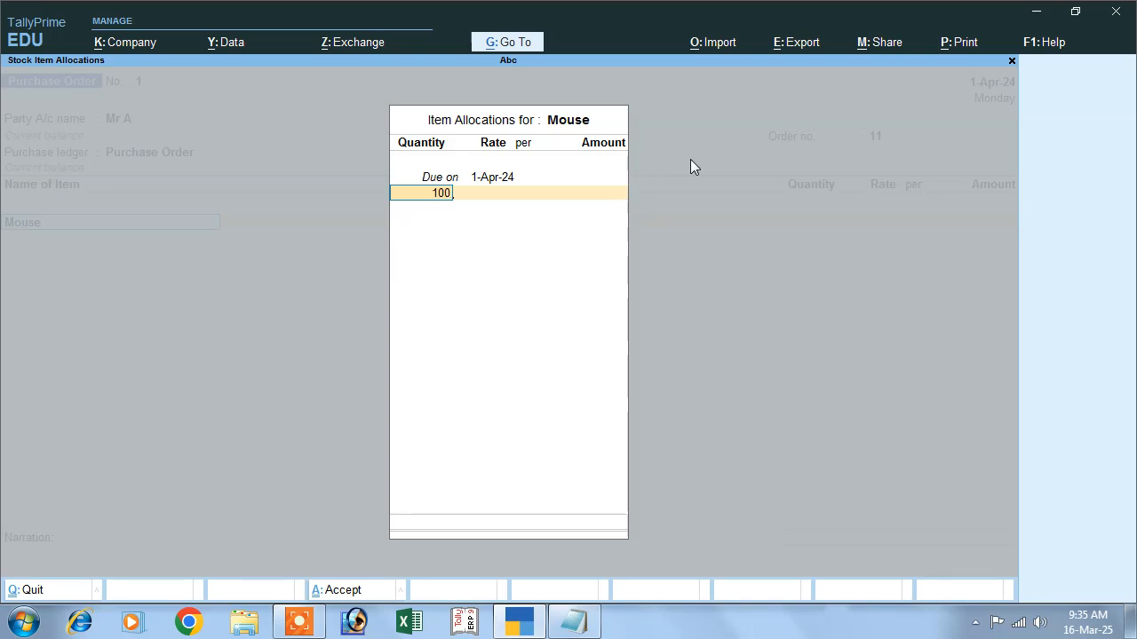
{"action": "key", "text": "Return"}
{"action": "type", "text": "5"}
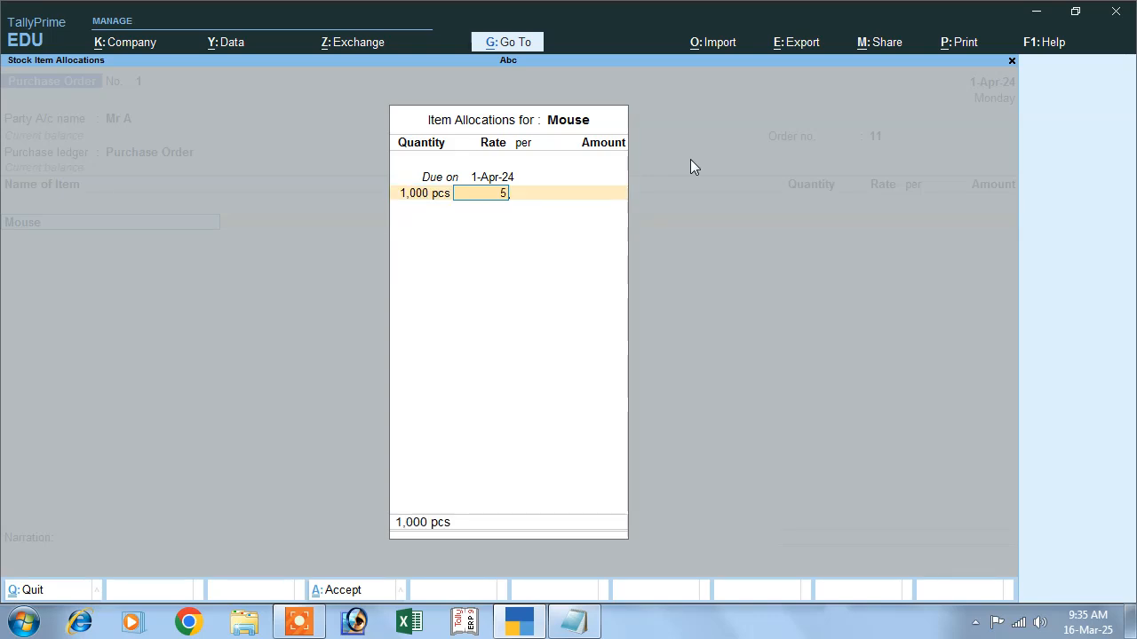
{"action": "type", "text": "00"}
{"action": "key", "text": "Return"}
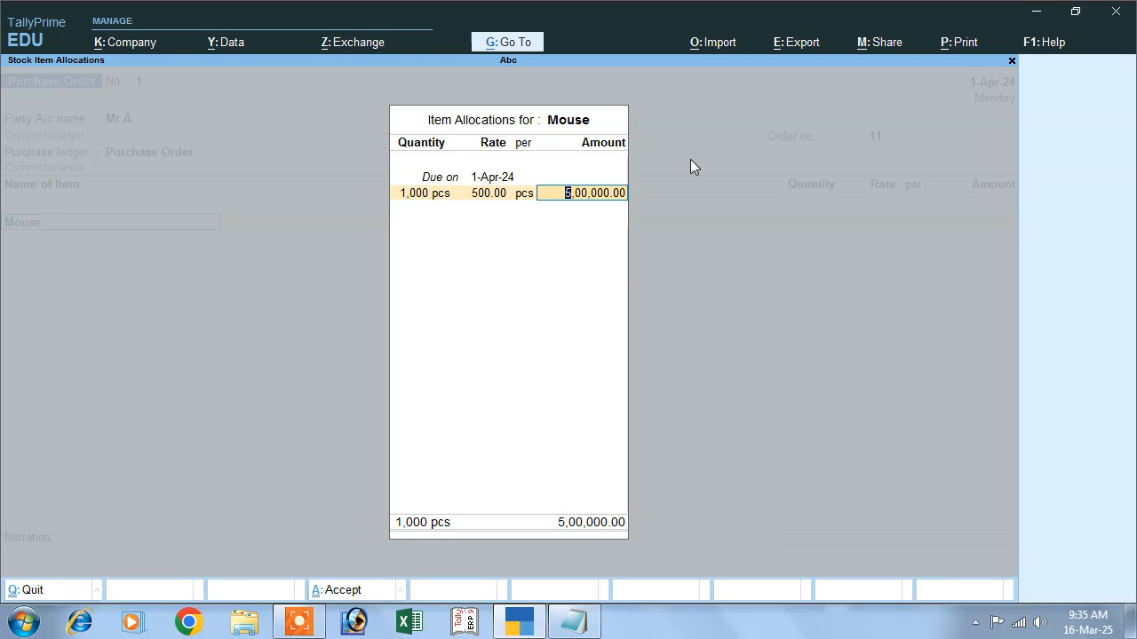
{"action": "key", "text": "Return"}
{"action": "key", "text": "Return"}
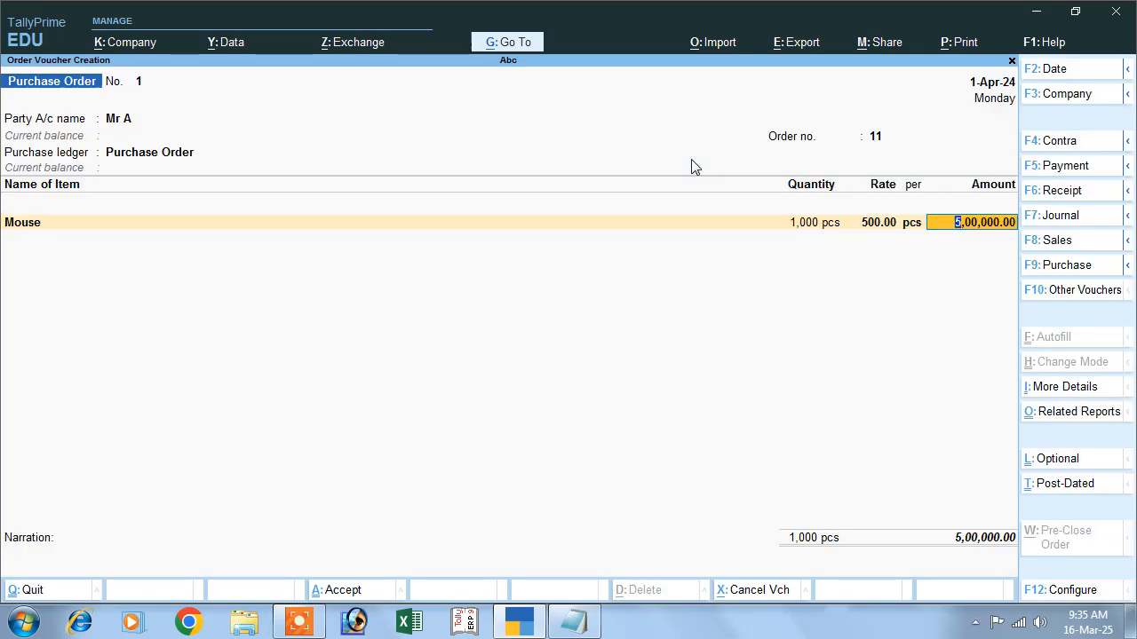
{"action": "key", "text": "Return"}
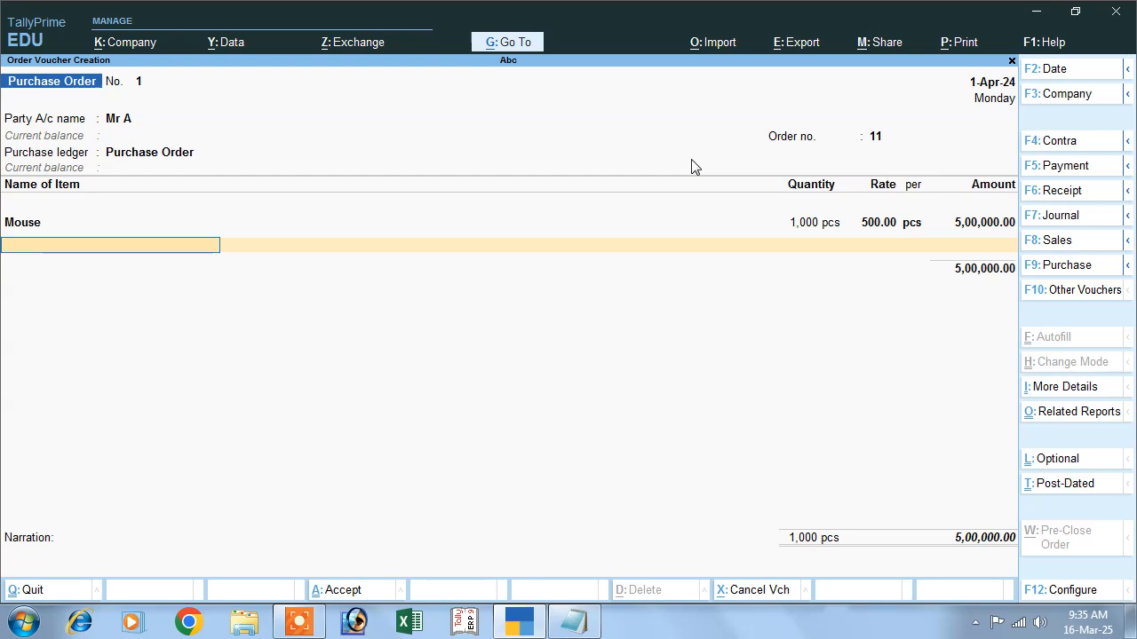
- Create a new stock item named Keyboard under Computer with units pcs and no standard rates
{"action": "key", "text": "alt+c"}
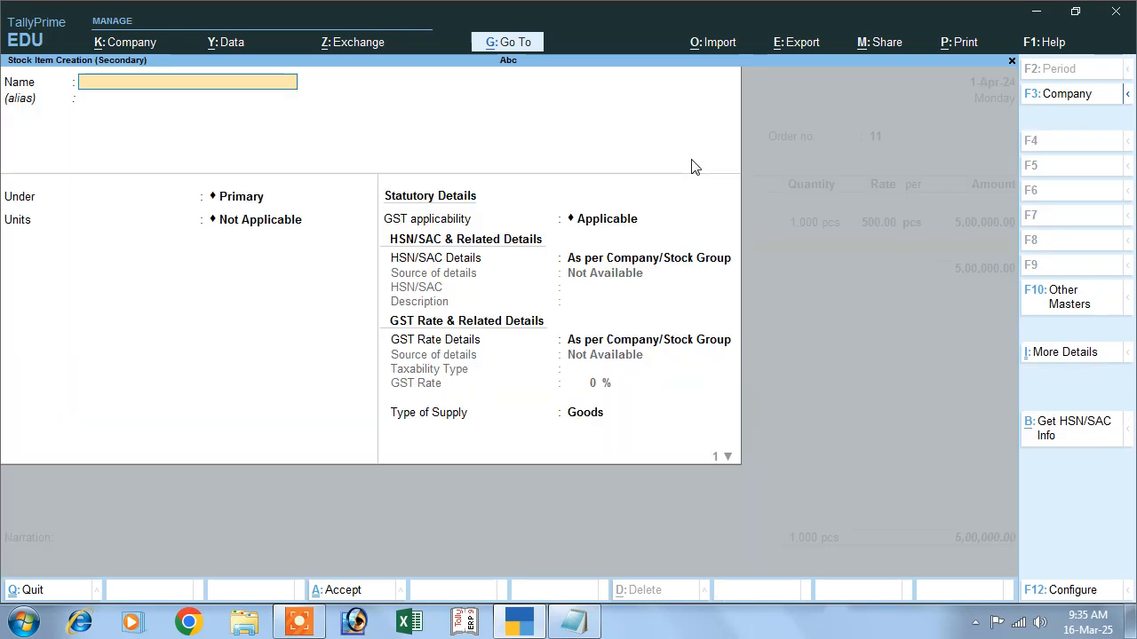
{"action": "type", "text": "Keyb"}
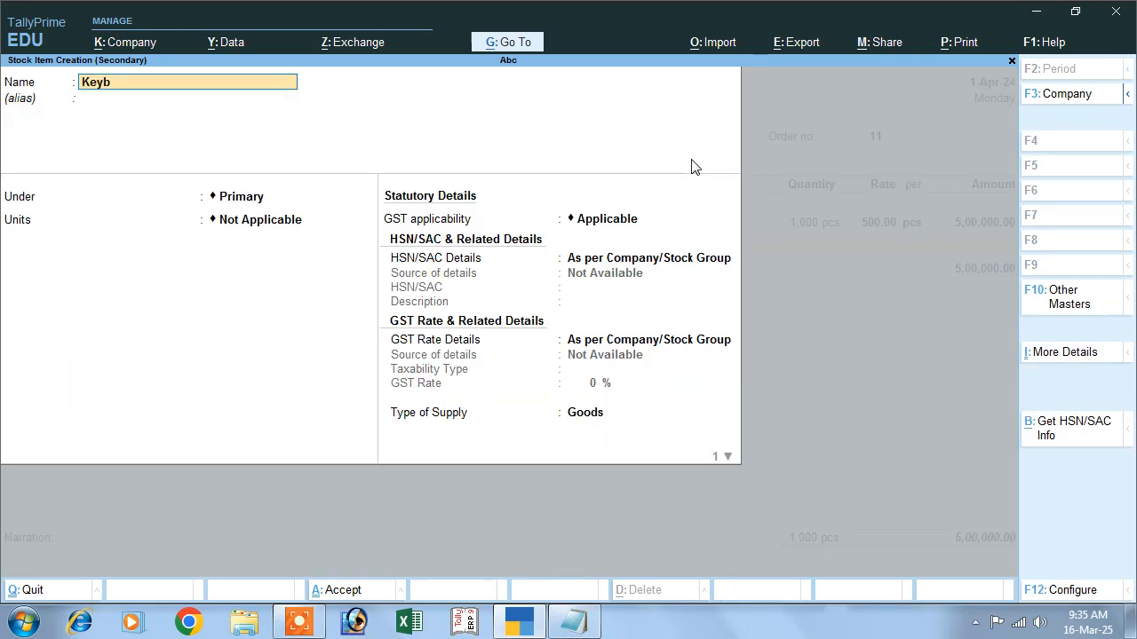
{"action": "type", "text": "oard"}
{"action": "key", "text": "Return"}
{"action": "key", "text": "Return"}
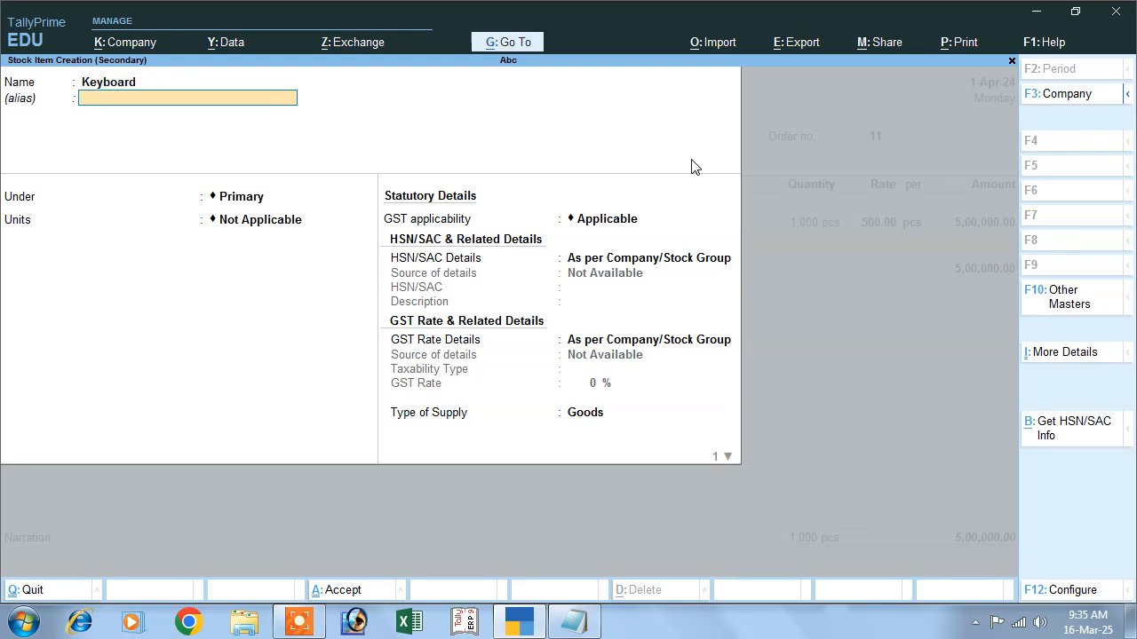
{"action": "key", "text": "Down"}
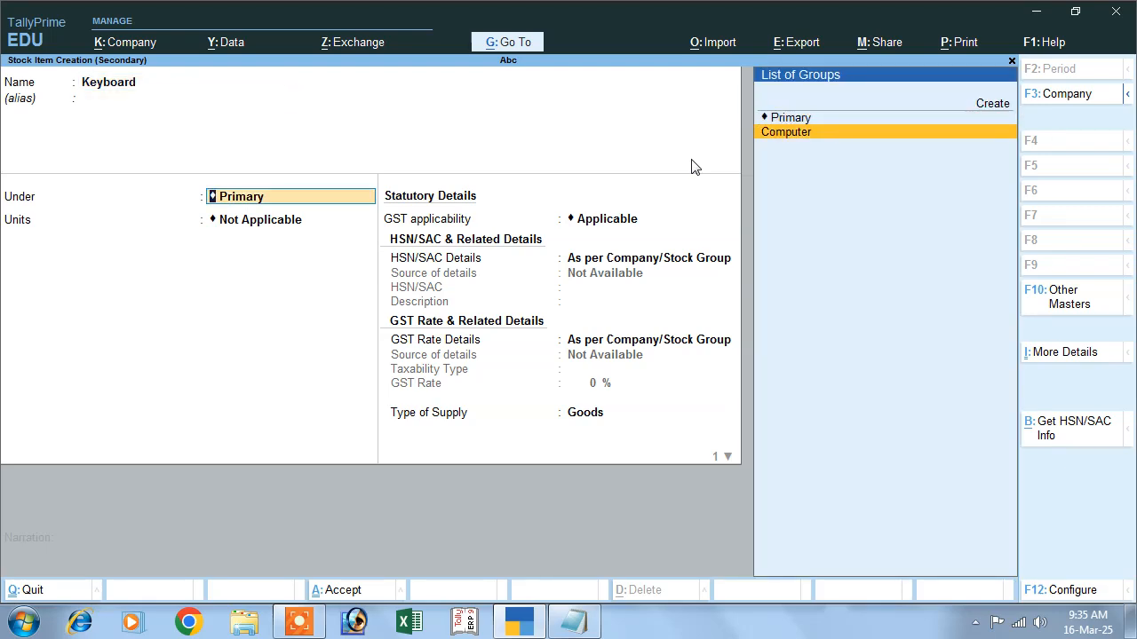
{"action": "key", "text": "Return"}
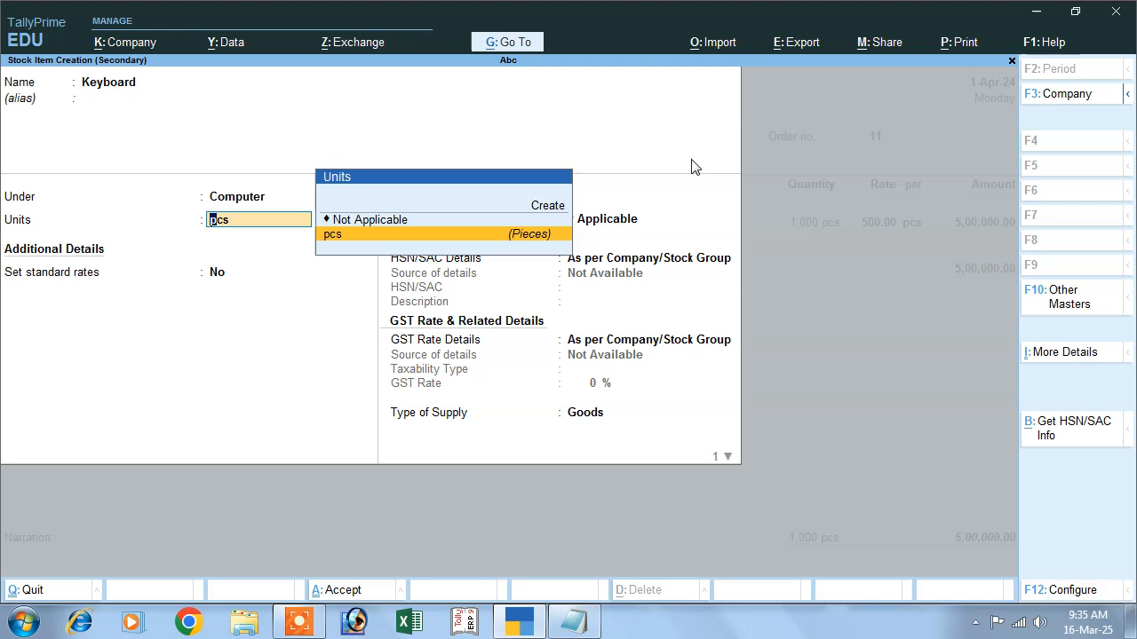
{"action": "key", "text": "Return"}
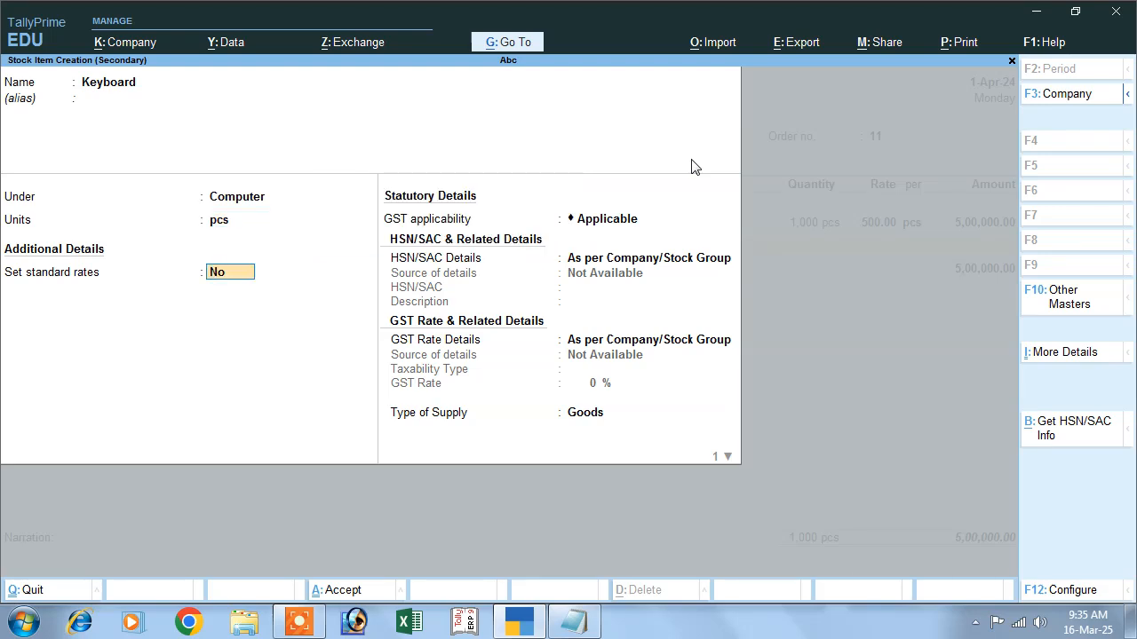
{"action": "key", "text": "Return"}
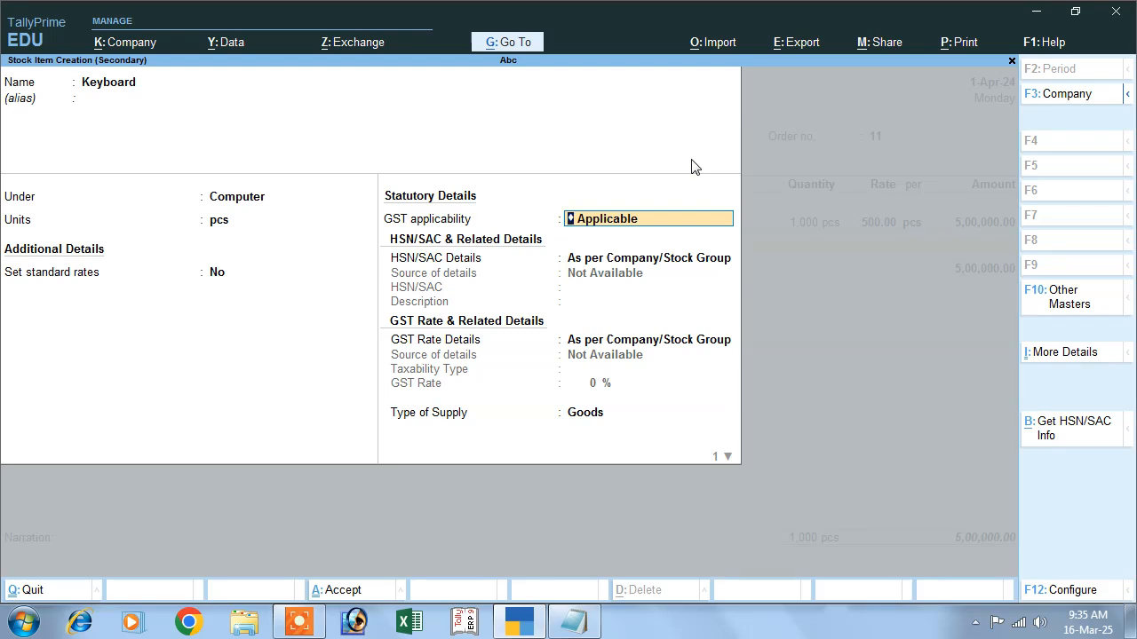
- Specify HSN/SAC details directly for Keyboard with HSN code 4859
{"action": "key", "text": "Return"}
{"action": "key", "text": "Down"}
{"action": "key", "text": "Return"}
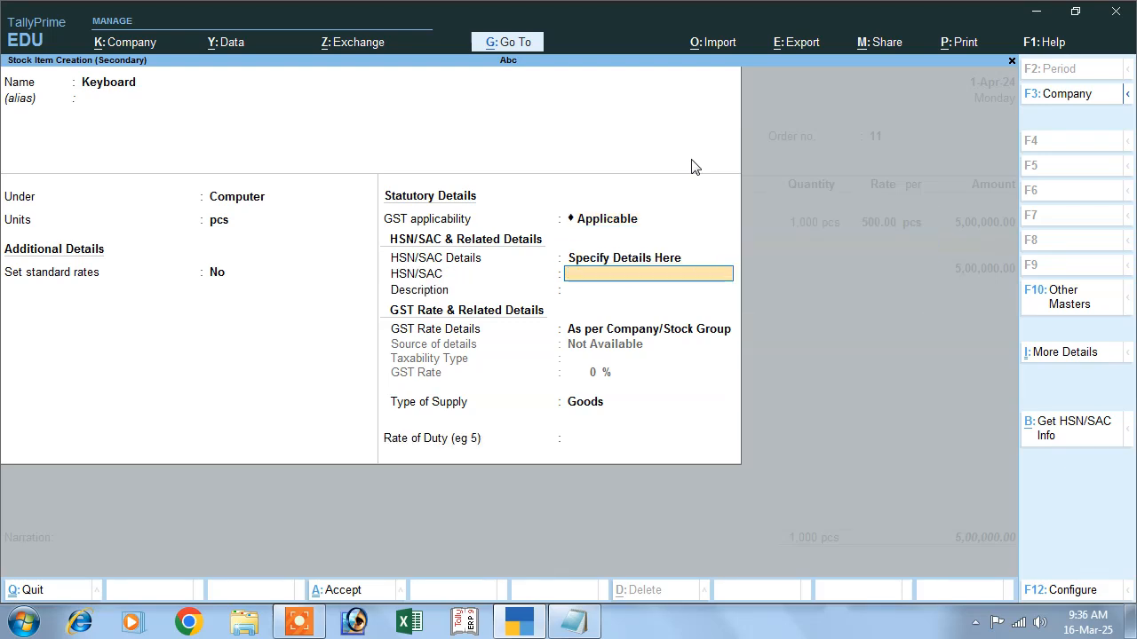
{"action": "type", "text": "4859"}
{"action": "key", "text": "Return"}
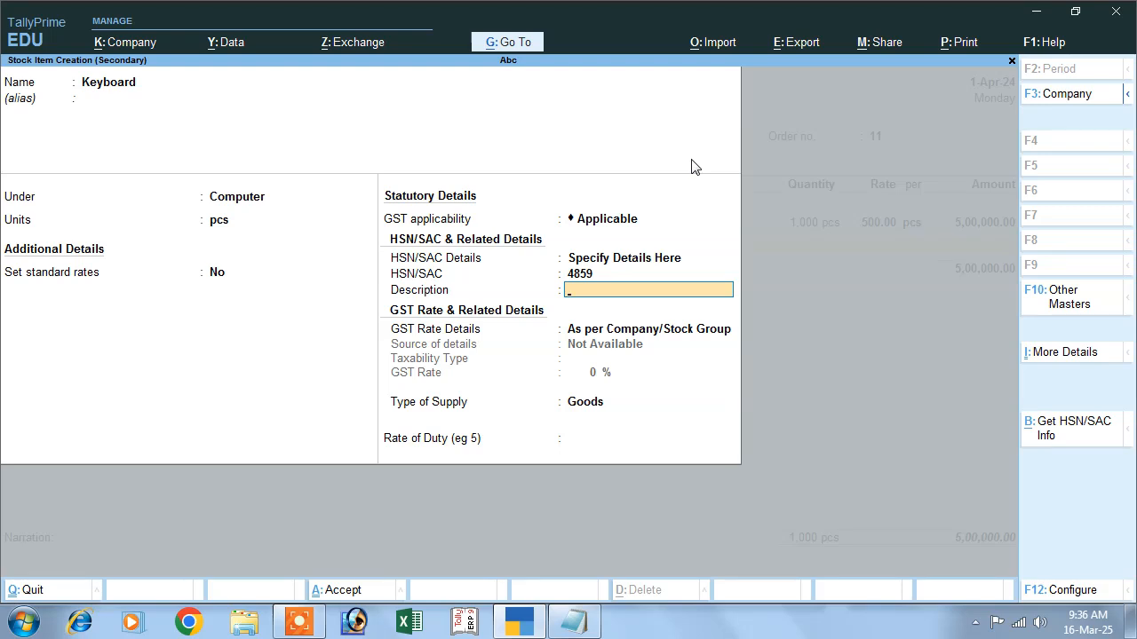
{"action": "key", "text": "Return"}
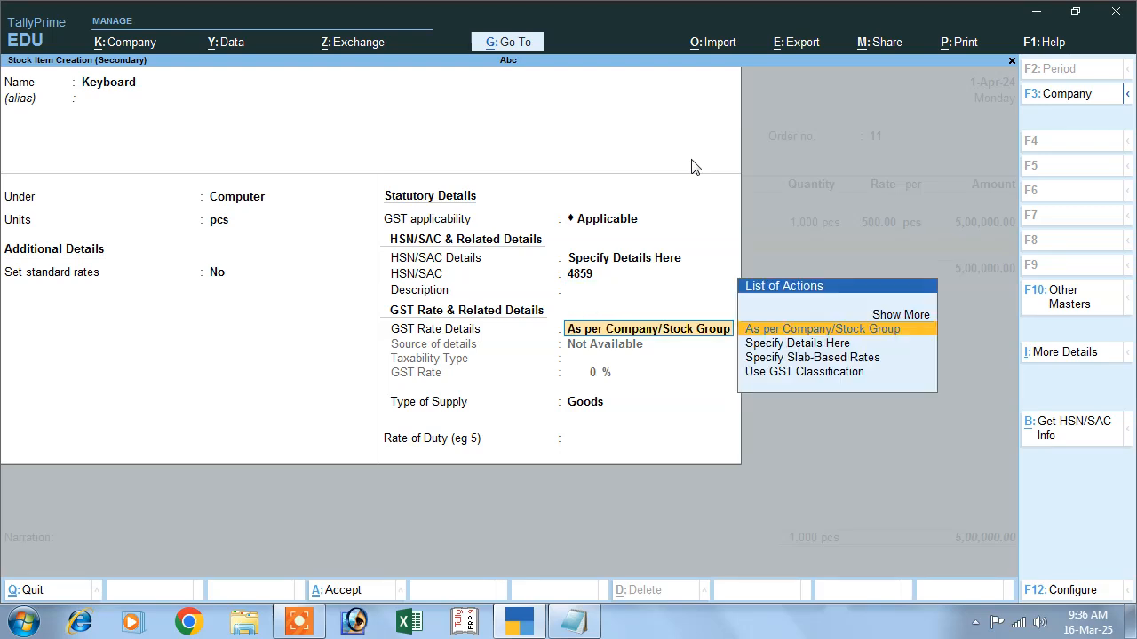
- Specify Keyboard's GST rate details as Taxable at 18% with Goods as type of supply, and save the item
{"action": "key", "text": "Down"}
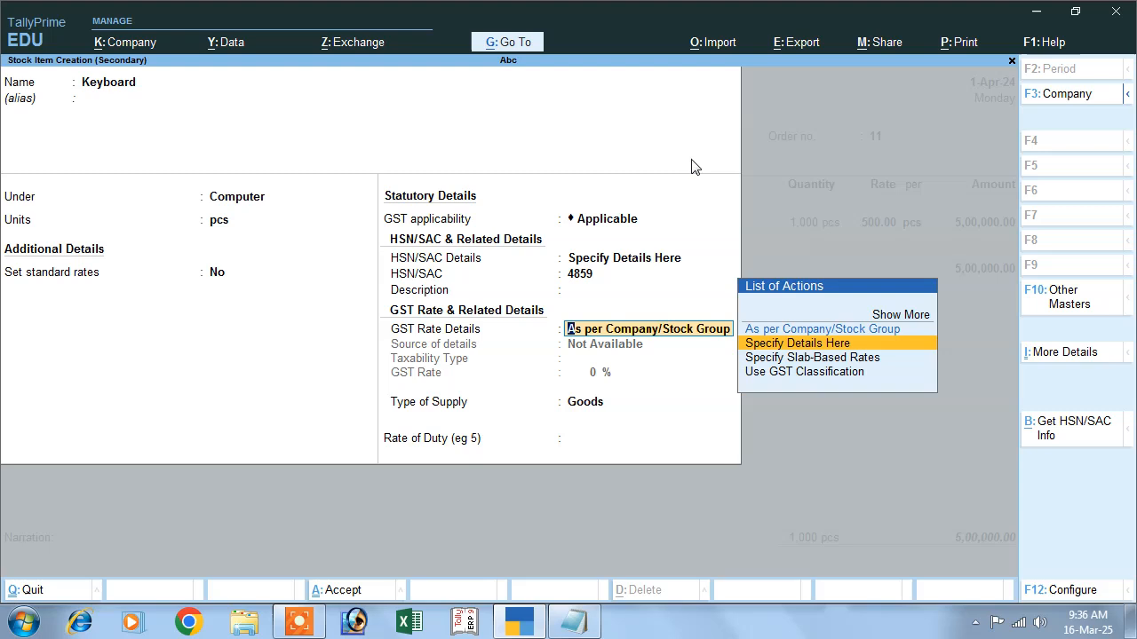
{"action": "key", "text": "Return"}
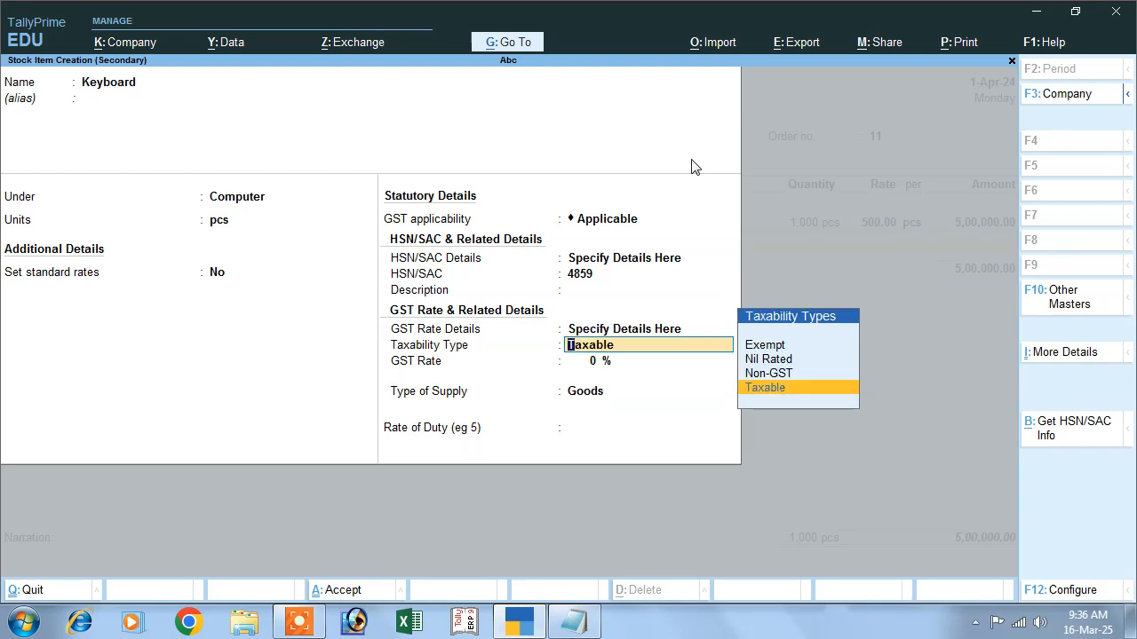
{"action": "key", "text": "Return"}
{"action": "type", "text": "18"}
{"action": "key", "text": "Return"}
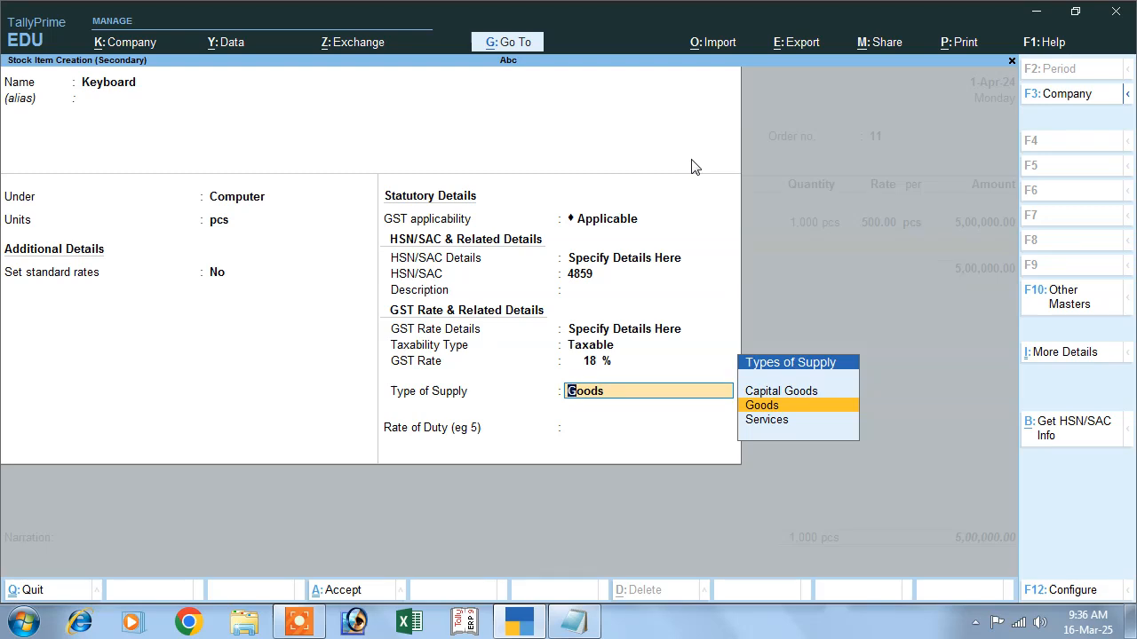
{"action": "key", "text": "Return"}
{"action": "key", "text": "Return"}
- Allocate 1,000 pcs of Keyboard at 500 per pcs due on 1-Apr-24 and accept the line
{"action": "key", "text": "Return"}
{"action": "key", "text": "Return"}
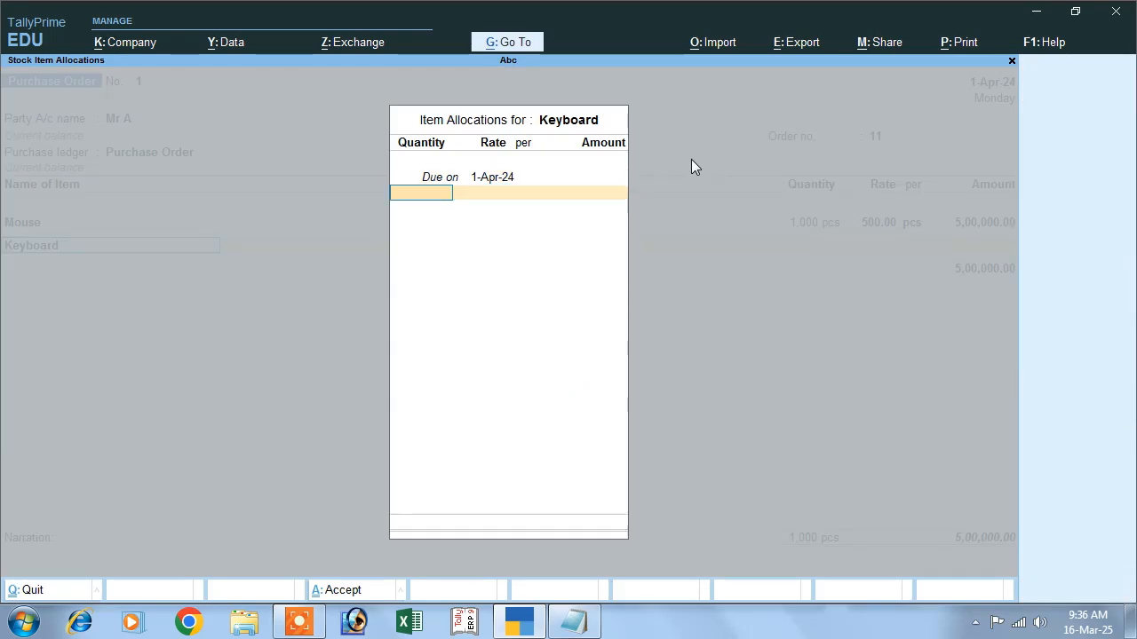
{"action": "type", "text": "1,000"}
{"action": "key", "text": "Return"}
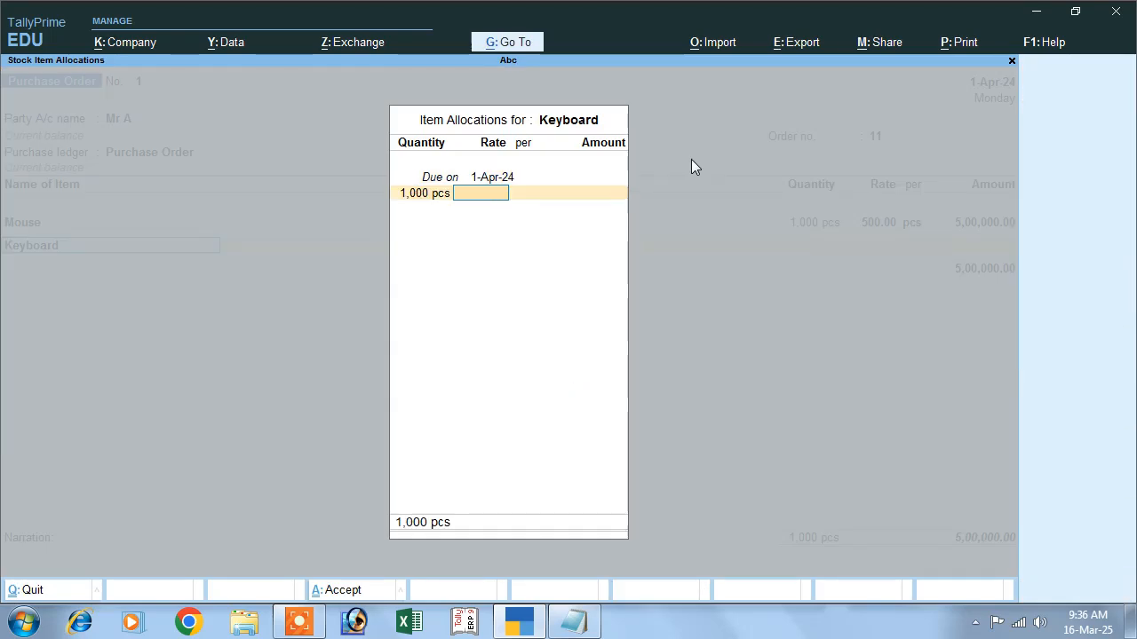
{"action": "type", "text": "500"}
{"action": "key", "text": "Return"}
{"action": "key", "text": "Return"}
{"action": "key", "text": "Return"}
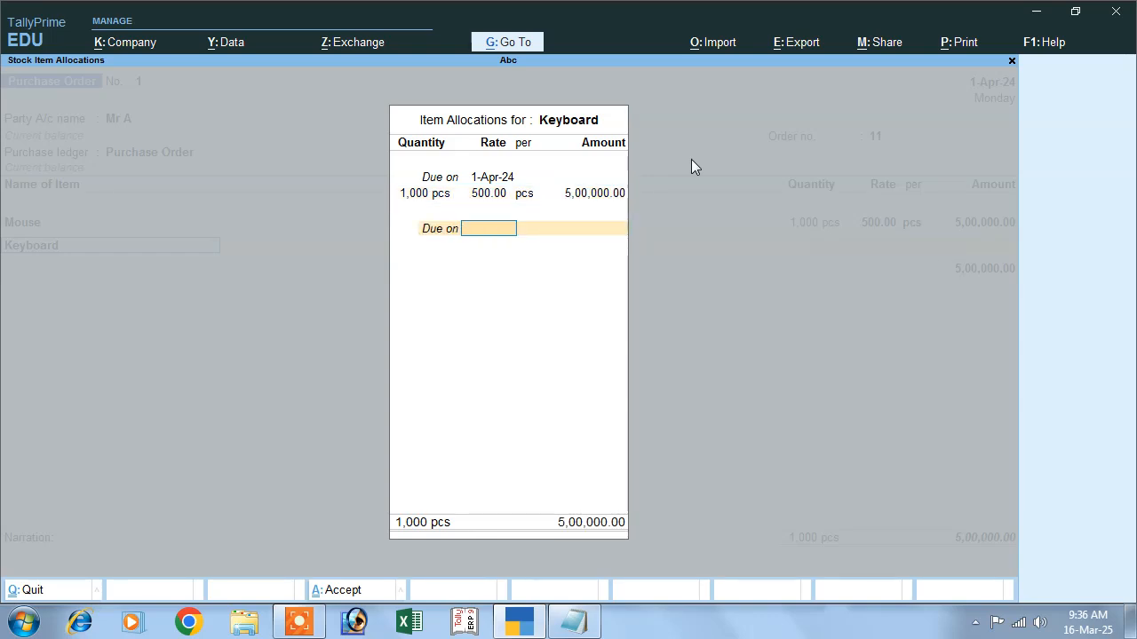
{"action": "key", "text": "Return"}
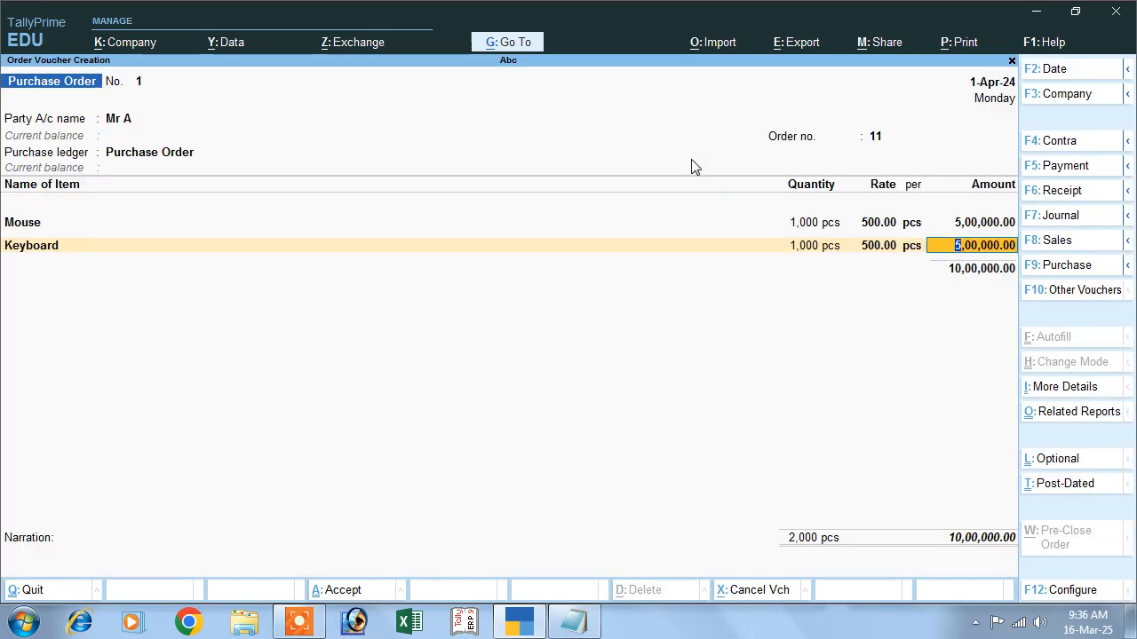
{"action": "key", "text": "Return"}
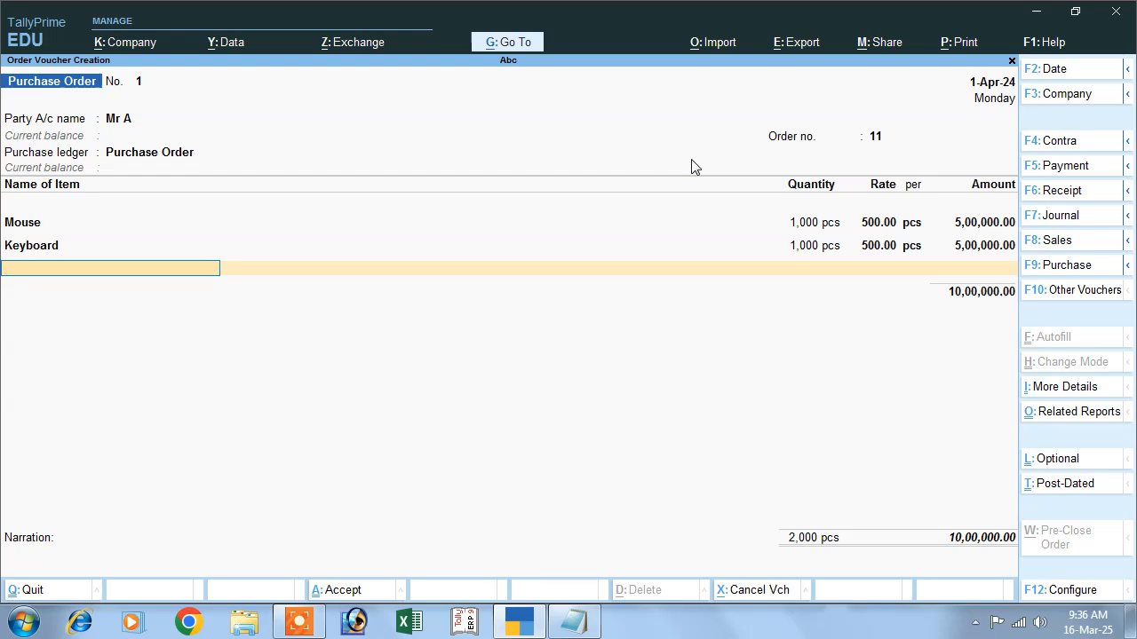
- Finish the item lines and create a new ledger named Igst under Duties & Taxes
{"action": "key", "text": "Return"}
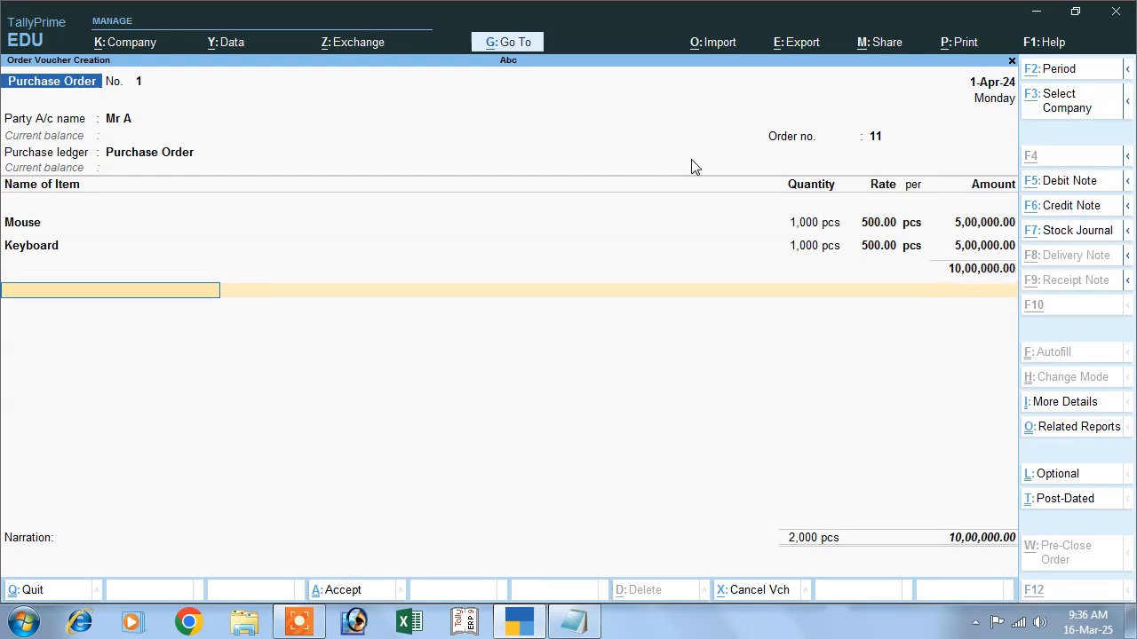
{"action": "key", "text": "alt+c"}
{"action": "type", "text": "Igst"}
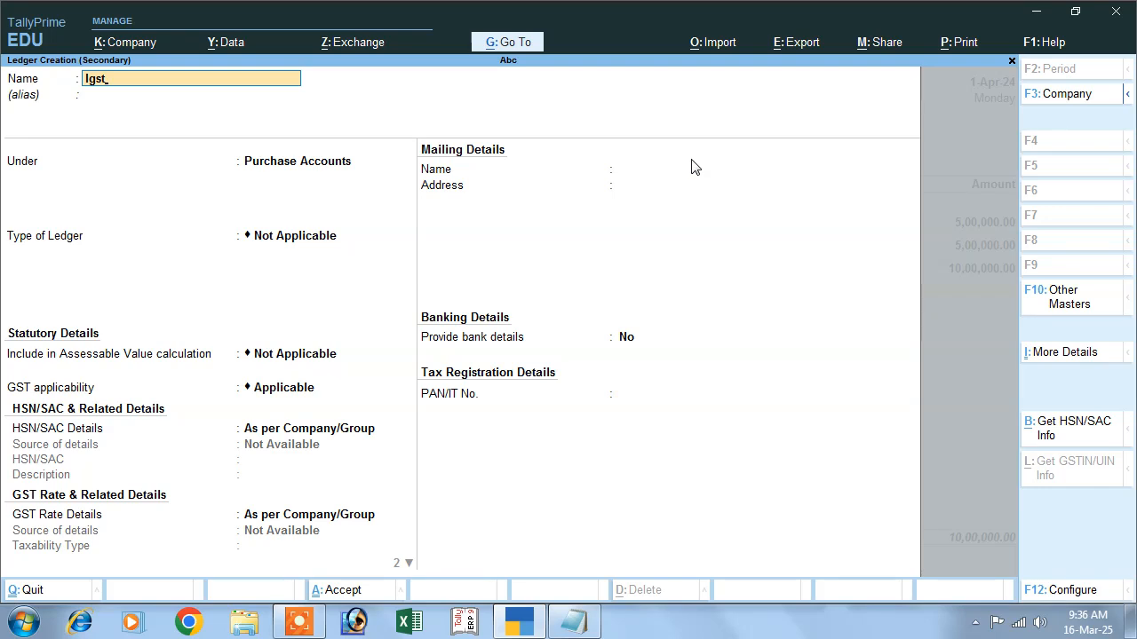
{"action": "key", "text": "Return"}
{"action": "type", "text": "D"}
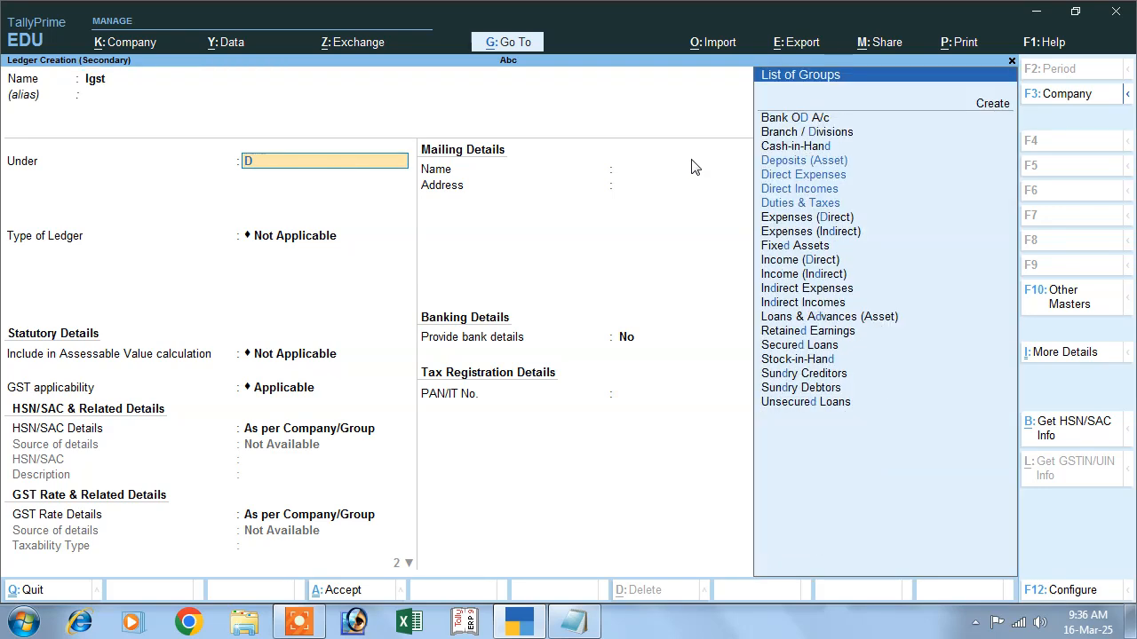
{"action": "key", "text": "Down"}
{"action": "key", "text": "Down"}
{"action": "key", "text": "Down"}
{"action": "key", "text": "Return"}
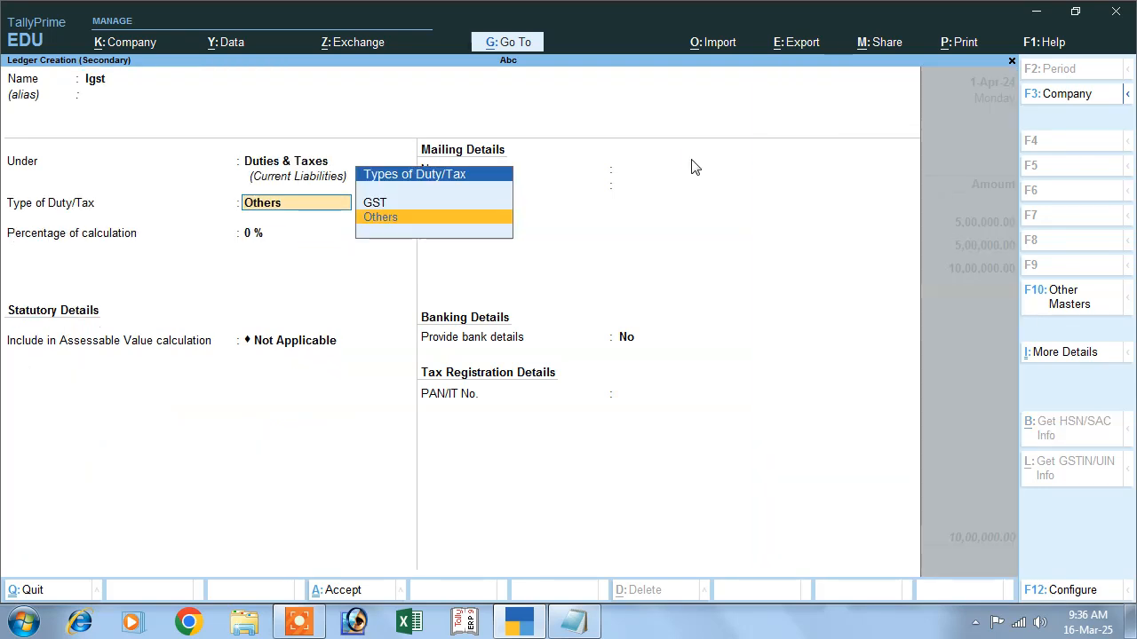
- Set the Igst ledger's duty type to GST, tax type IGST, percentage 18%, and save it into the order
{"action": "key", "text": "Up"}
{"action": "key", "text": "Return"}
{"action": "key", "text": "Down"}
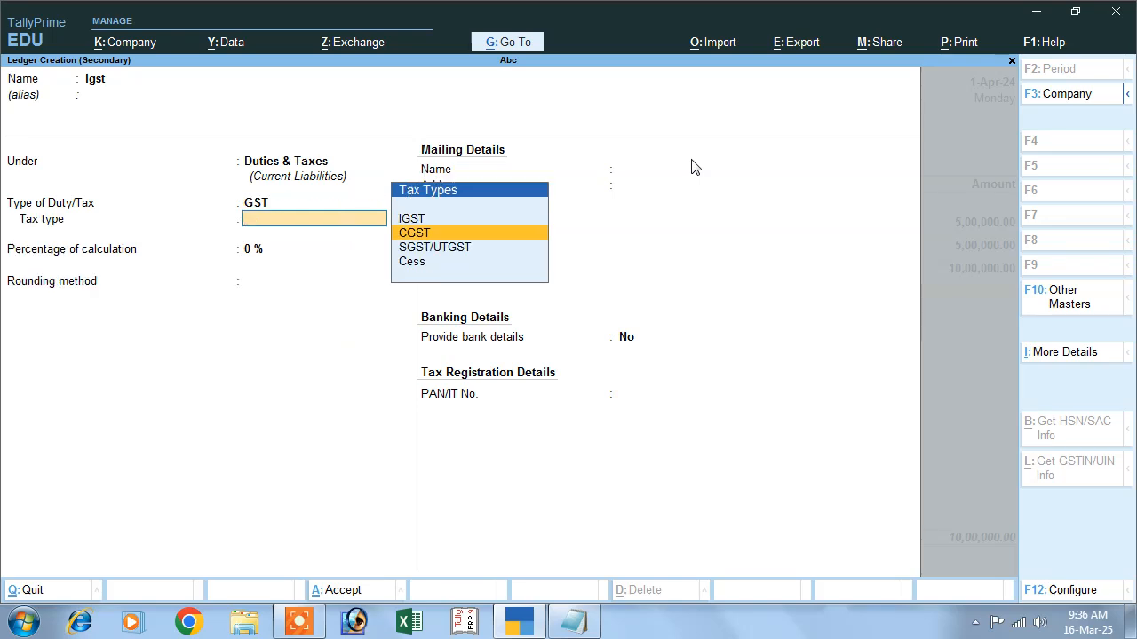
{"action": "key", "text": "Up"}
{"action": "key", "text": "Return"}
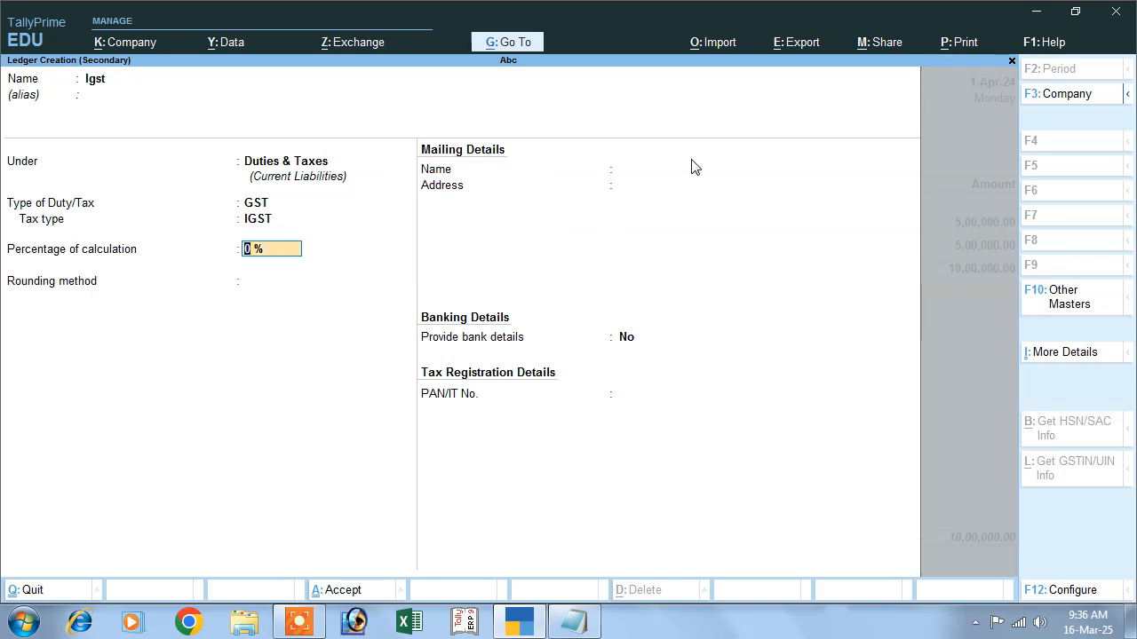
{"action": "type", "text": "18"}
{"action": "key", "text": "Return"}
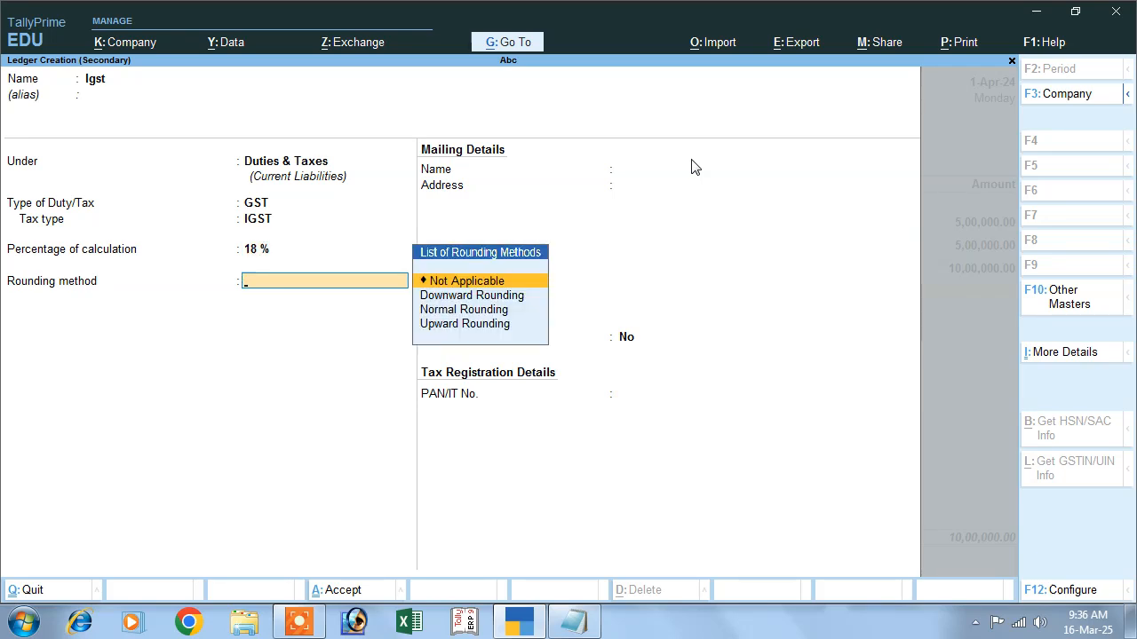
{"action": "key", "text": "Return"}
{"action": "key", "text": "Return"}
{"action": "key", "text": "Return"}
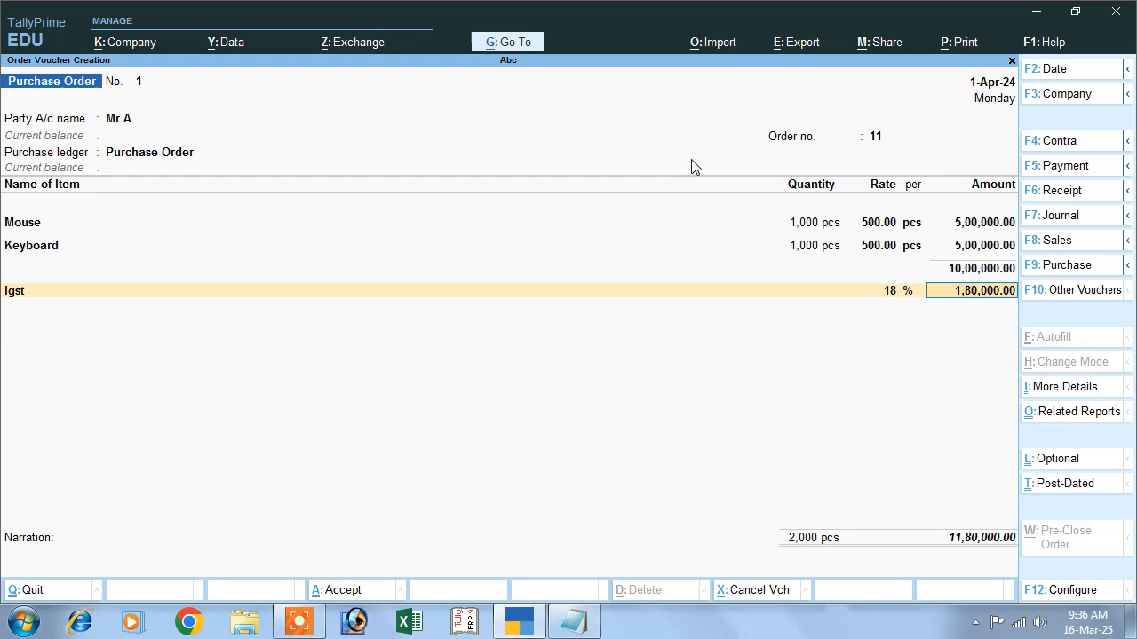
- Enter the narration "being purchase order" and save the purchase order voucher
{"action": "key", "text": "Return"}
{"action": "key", "text": "Return"}
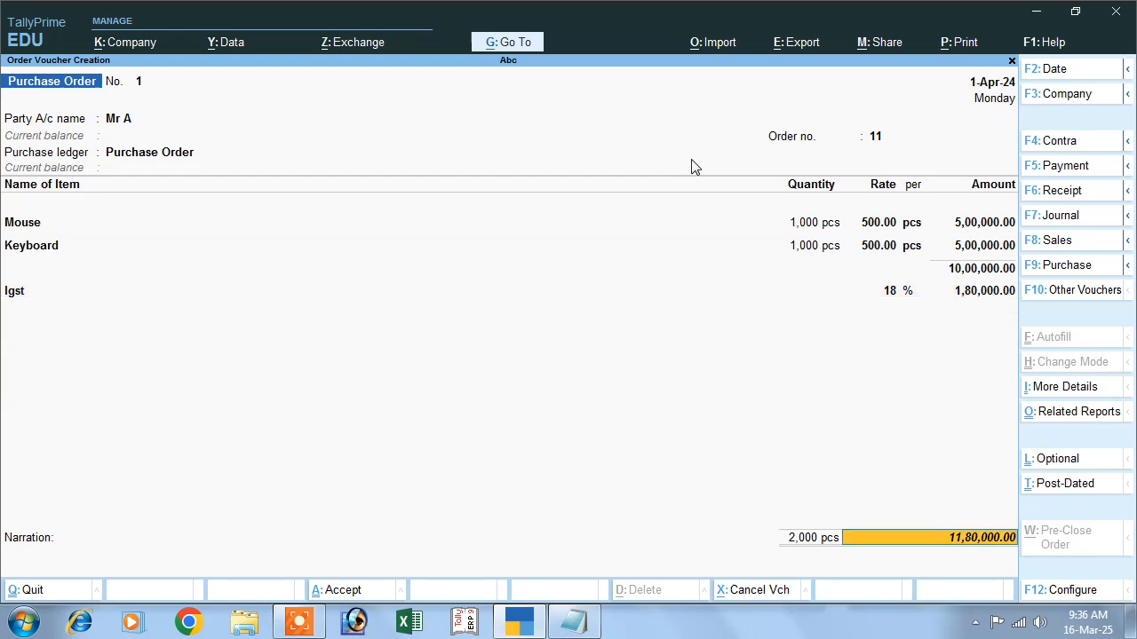
{"action": "key", "text": "Return"}
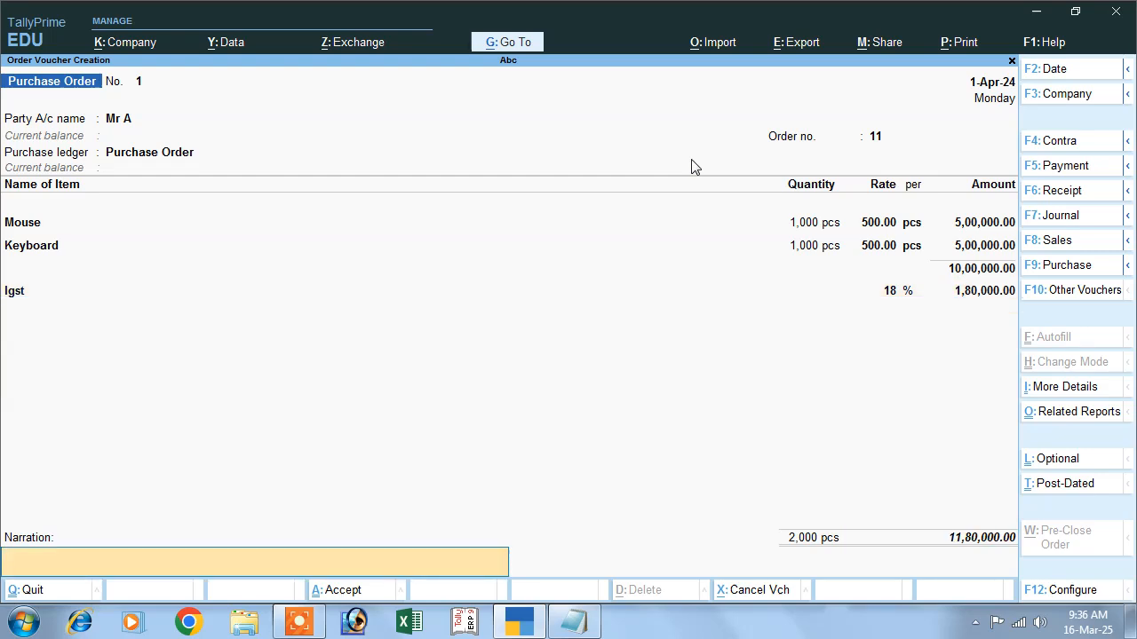
{"action": "type", "text": "being p"}
{"action": "key", "text": "BackSpace"}
{"action": "type", "text": "rchase order"}
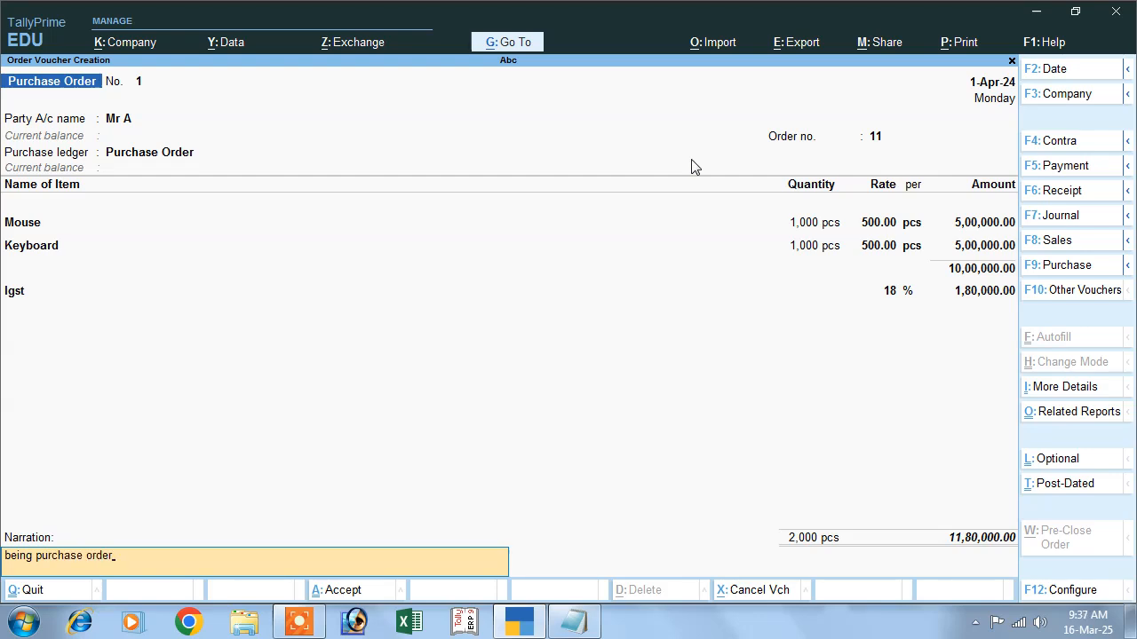
{"action": "key", "text": "Return"}
{"action": "key", "text": "Return"}
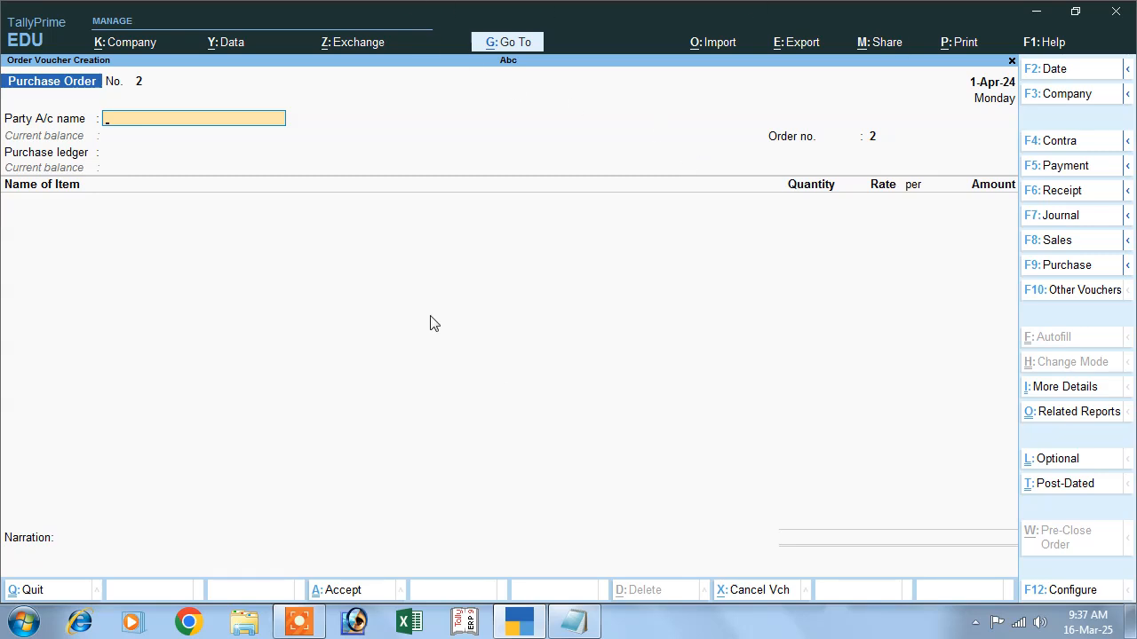
- Switch the voucher type to Receipt Note, showing inactive types and activating it
{"action": "left_click", "coordinate": [1065, 293]}
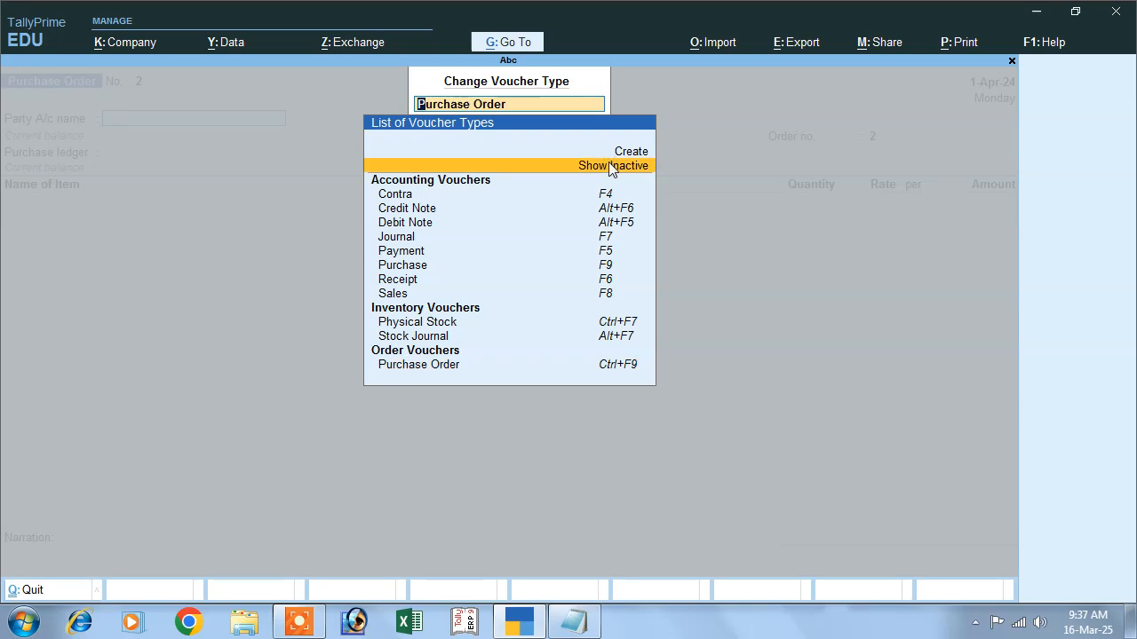
{"action": "left_click", "coordinate": [610, 168]}
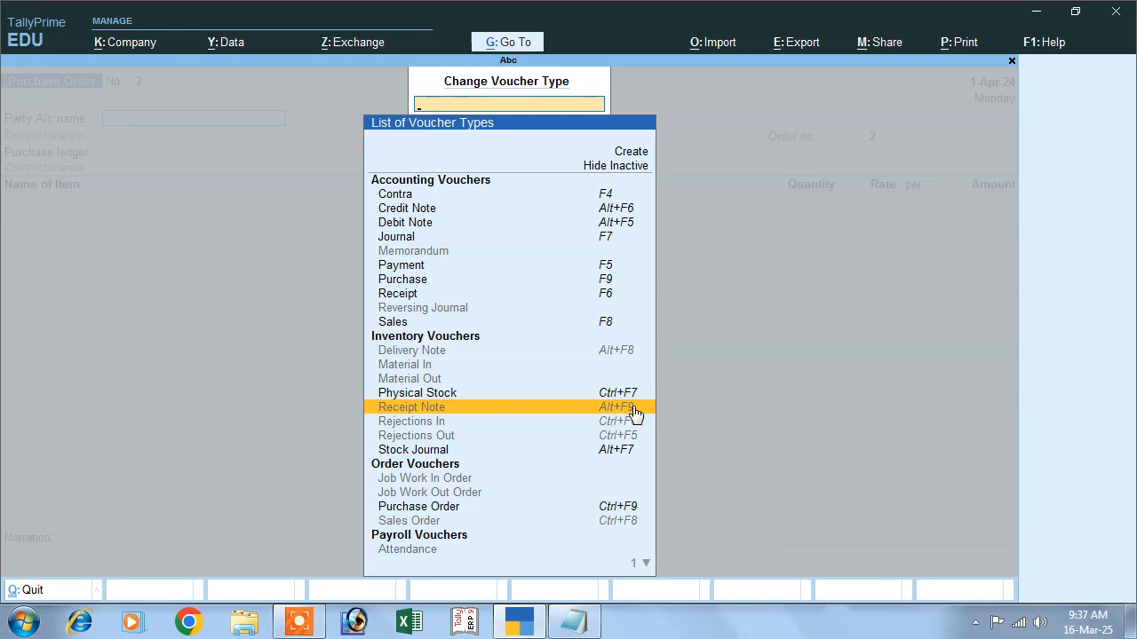
{"action": "left_click", "coordinate": [549, 413]}
{"action": "left_click", "coordinate": [492, 361]}
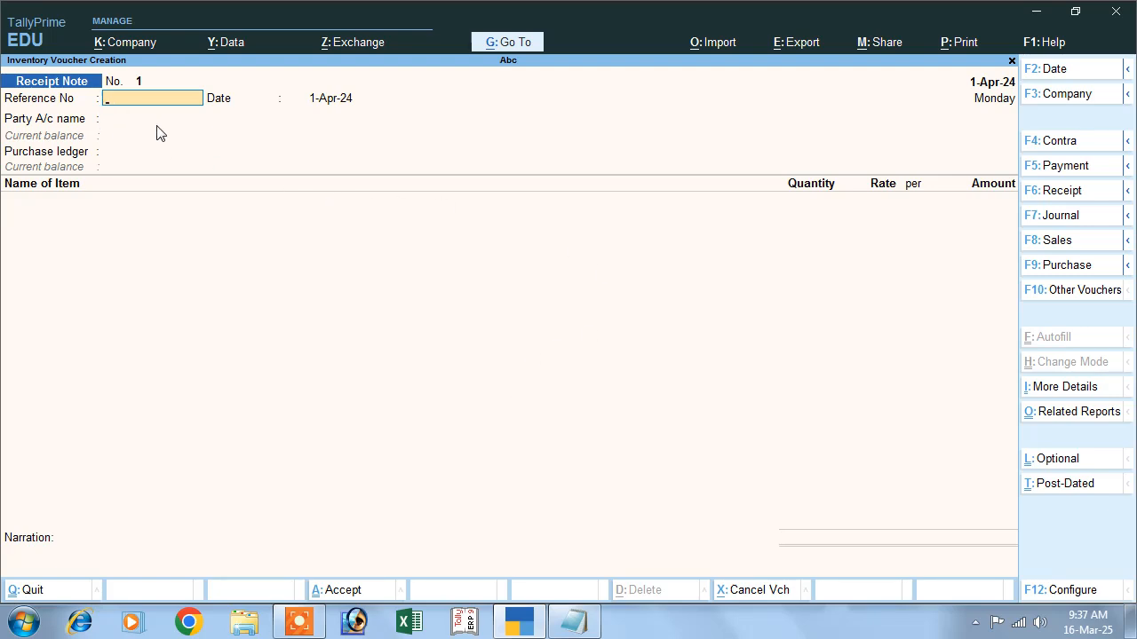
- Enter reference number 11 and select the supplier's ledger as the party account
{"action": "type", "text": "11"}
{"action": "key", "text": "Return"}
{"action": "key", "text": "Return"}
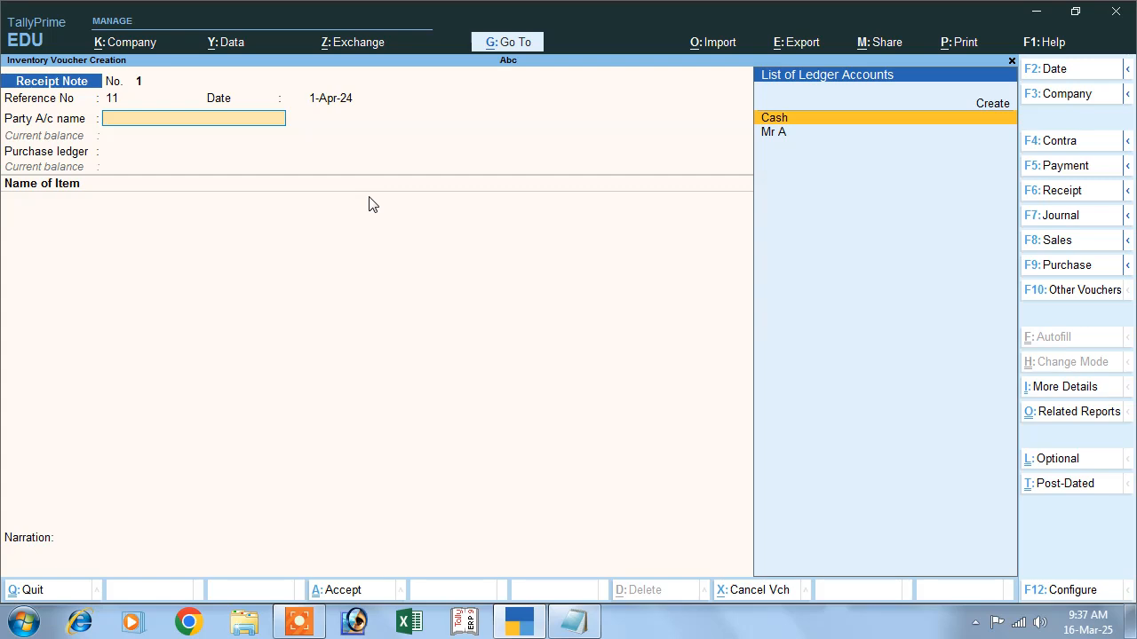
{"action": "key", "text": "Down"}
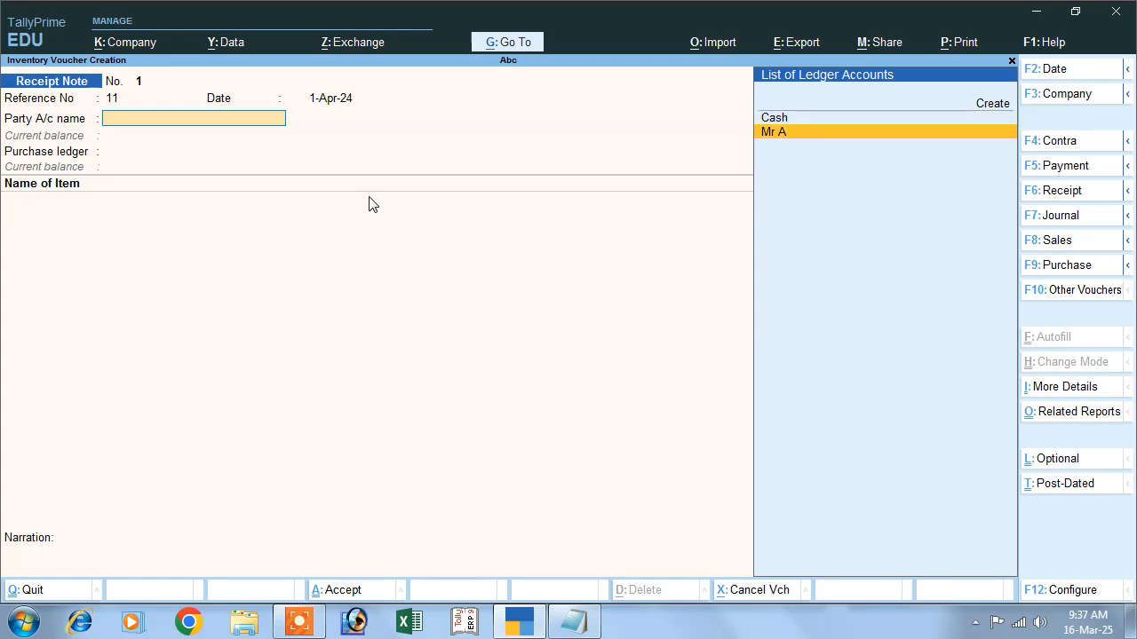
{"action": "key", "text": "Return"}
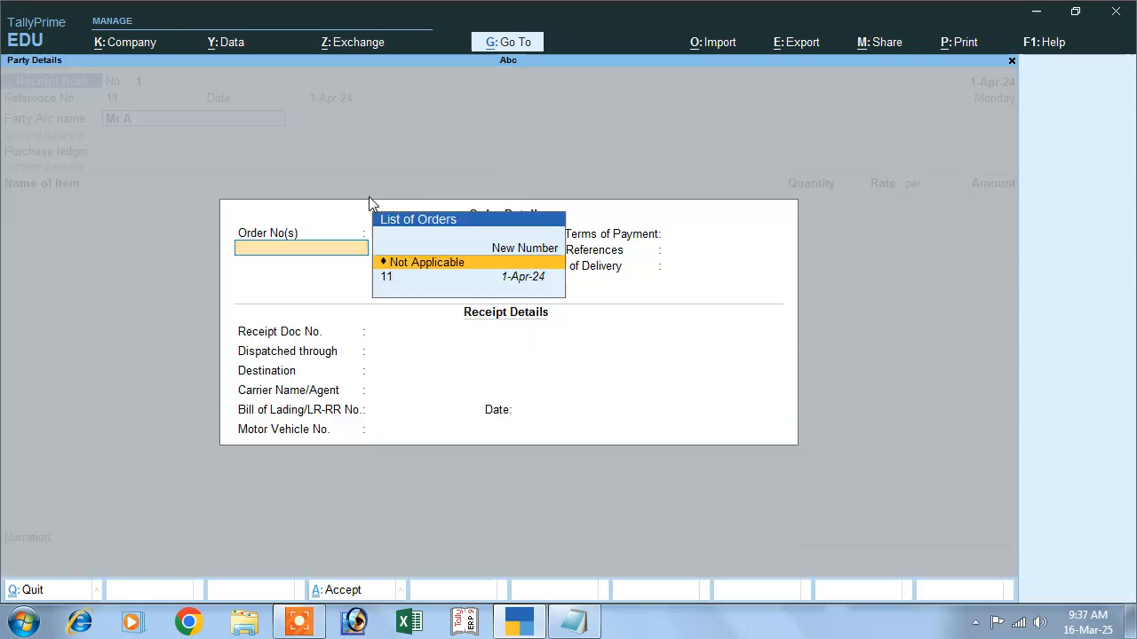
- Link order number 11, accept the order and party details, and keep Purchase Order as purchase ledger
{"action": "key", "text": "Down"}
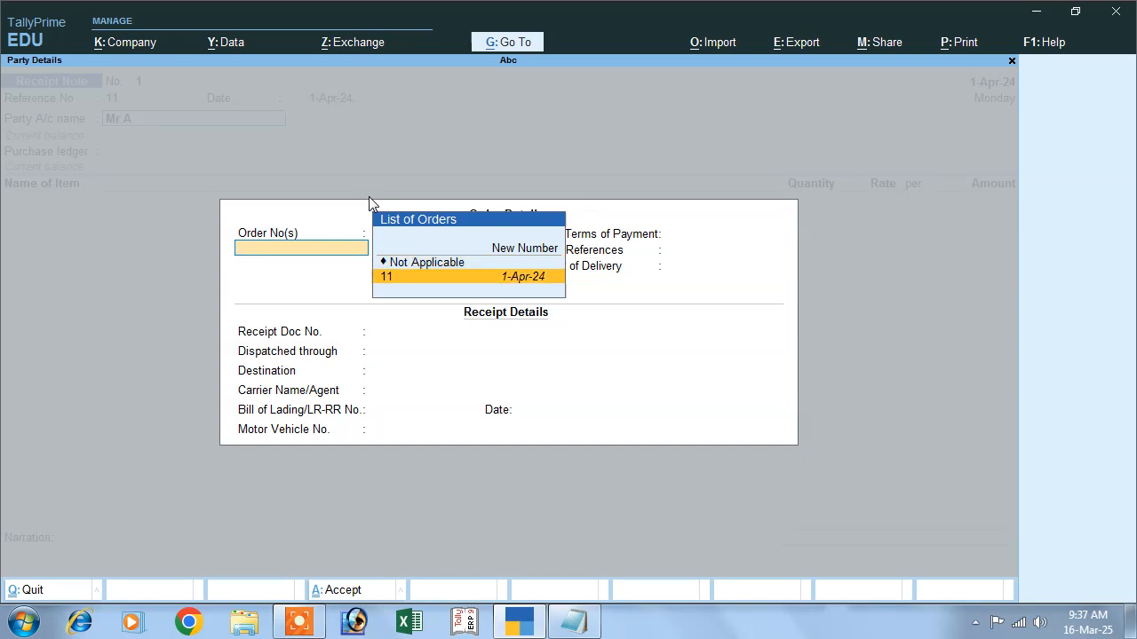
{"action": "key", "text": "Return"}
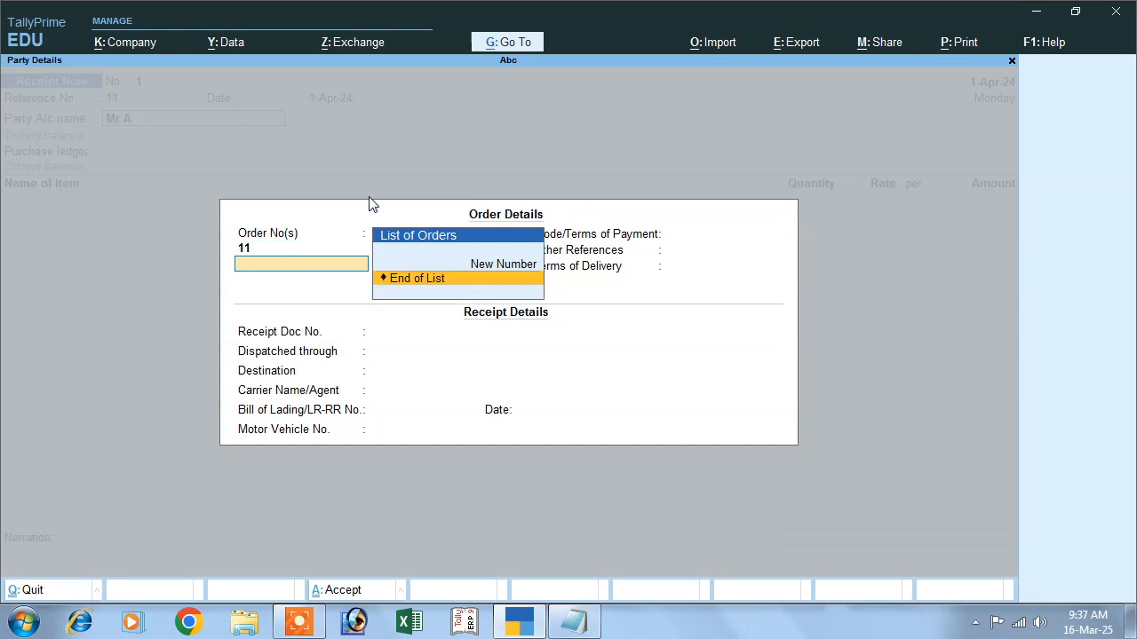
{"action": "key", "text": "Return"}
{"action": "key", "text": "Return"}
{"action": "key", "text": "Return"}
{"action": "key", "text": "Return"}
{"action": "key", "text": "Return"}
{"action": "key", "text": "Return"}
{"action": "key", "text": "Return"}
{"action": "key", "text": "Return"}
{"action": "key", "text": "Return"}
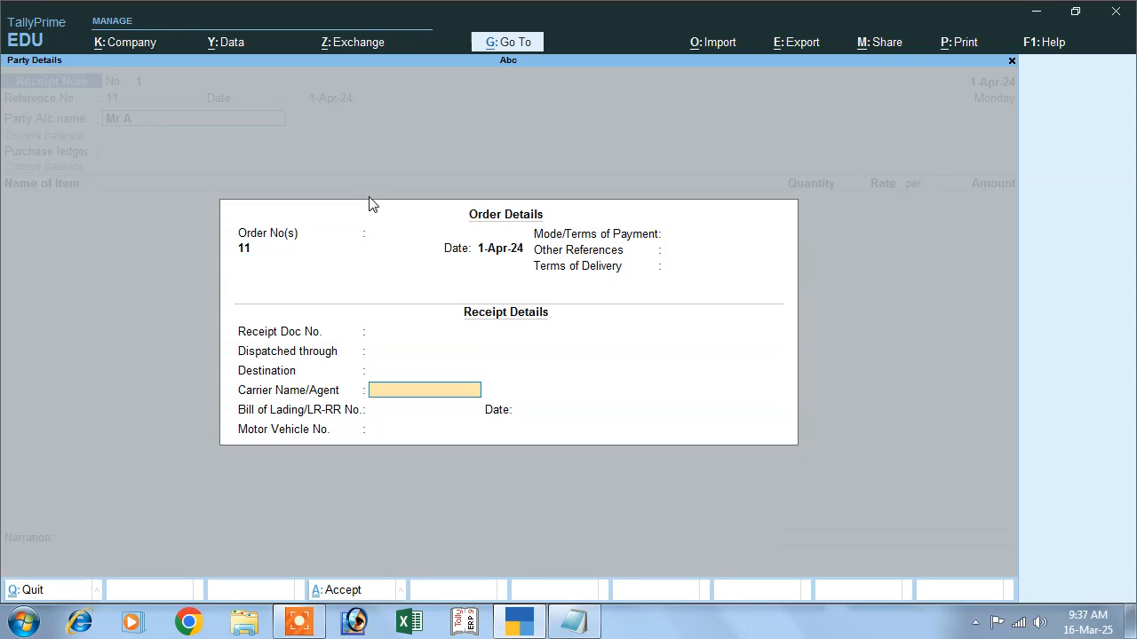
{"action": "key", "text": "Return"}
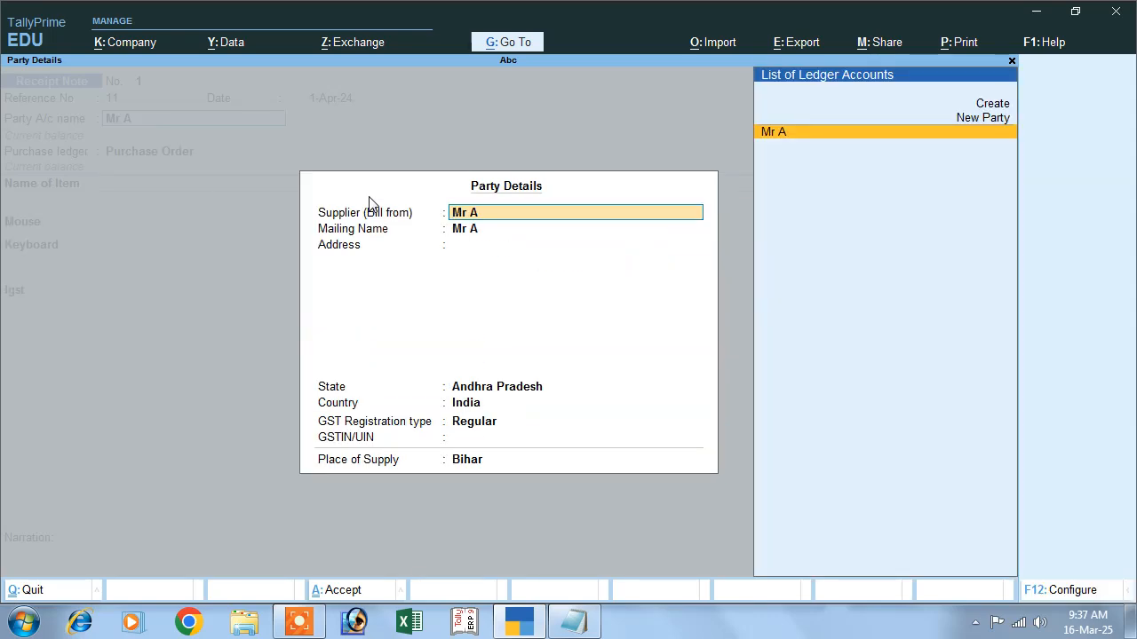
{"action": "key", "text": "Return"}
{"action": "key", "text": "Return"}
{"action": "key", "text": "Return"}
{"action": "key", "text": "Return"}
{"action": "key", "text": "Return"}
{"action": "key", "text": "Return"}
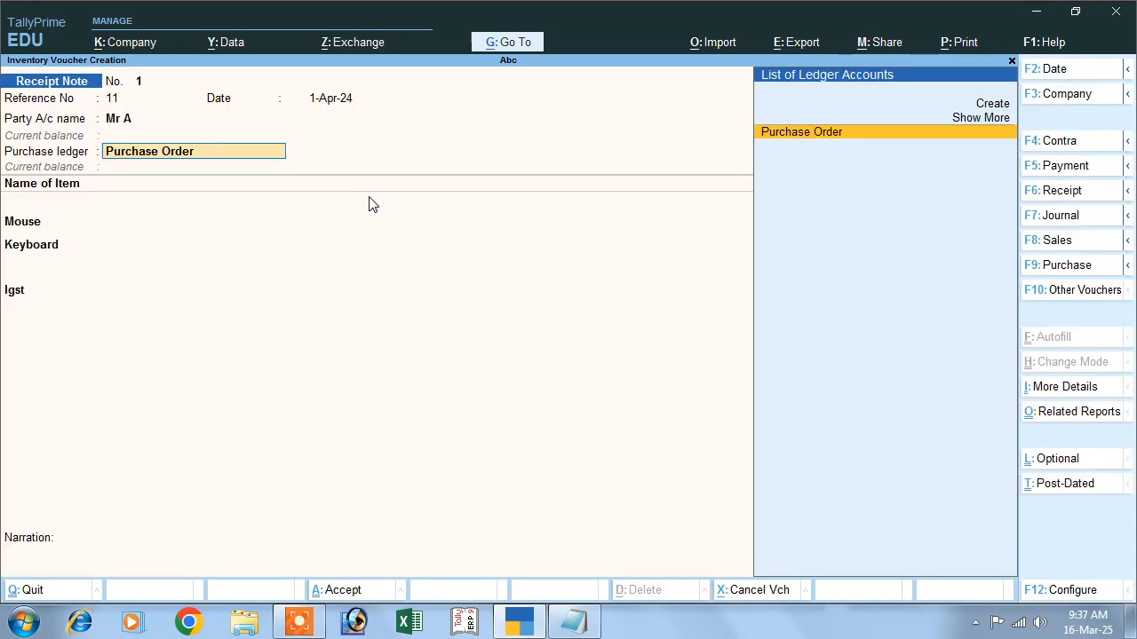
{"action": "key", "text": "Return"}
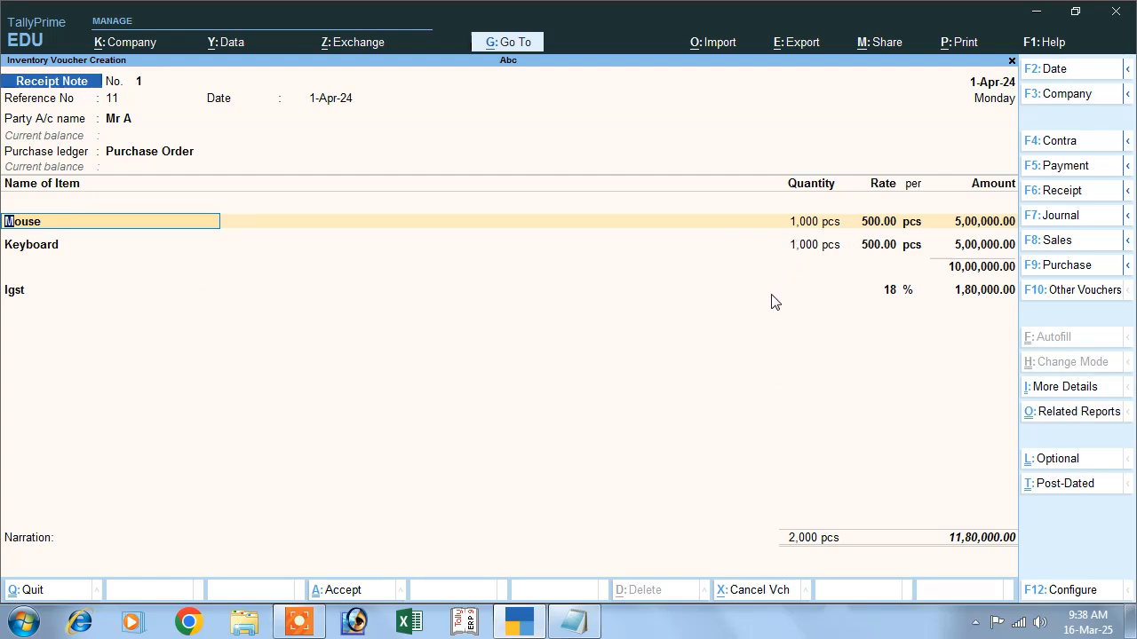
- Set Provide GST/e-Way Bill details to No
{"action": "key", "text": "Down"}
{"action": "key", "text": "Down"}
{"action": "key", "text": "Down"}
{"action": "key", "text": "Down"}
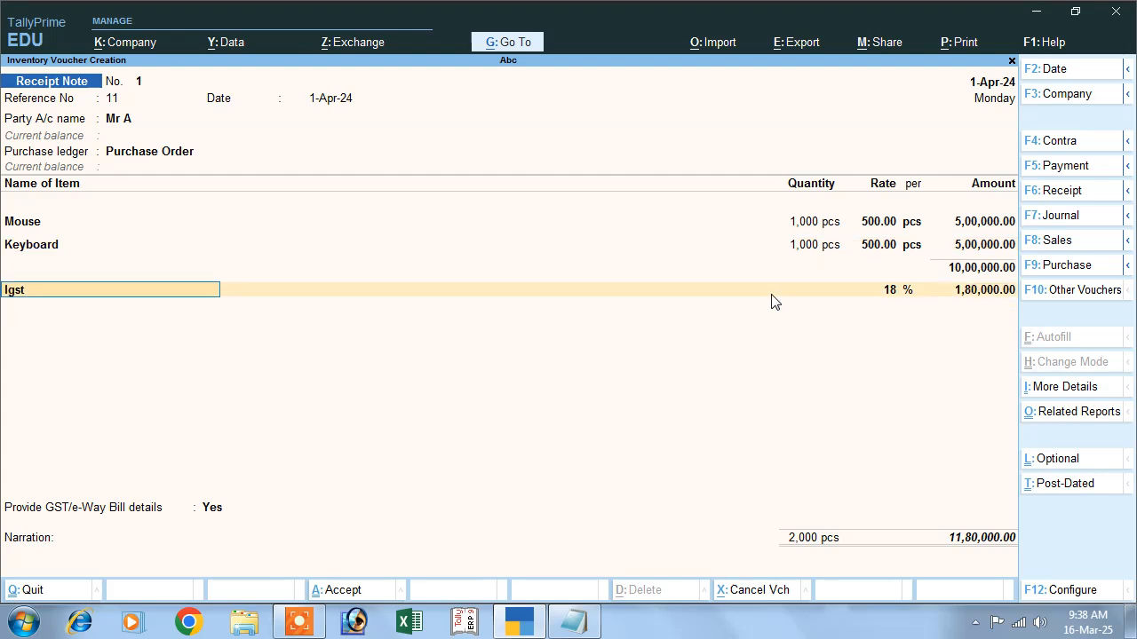
{"action": "key", "text": "Return"}
{"action": "key", "text": "Up"}
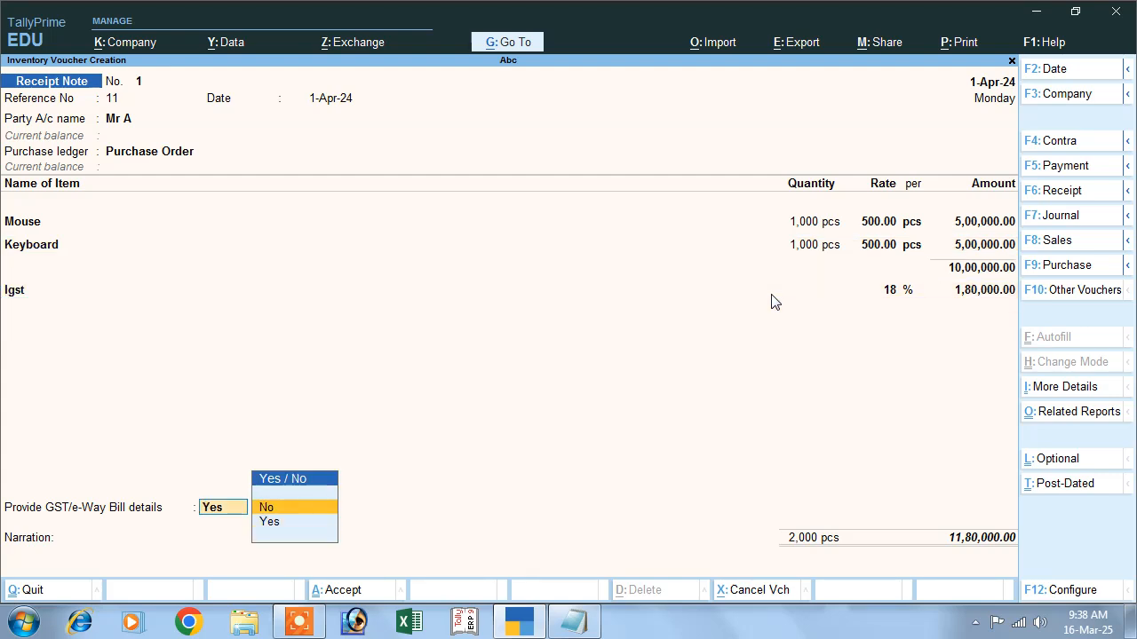
{"action": "key", "text": "Return"}
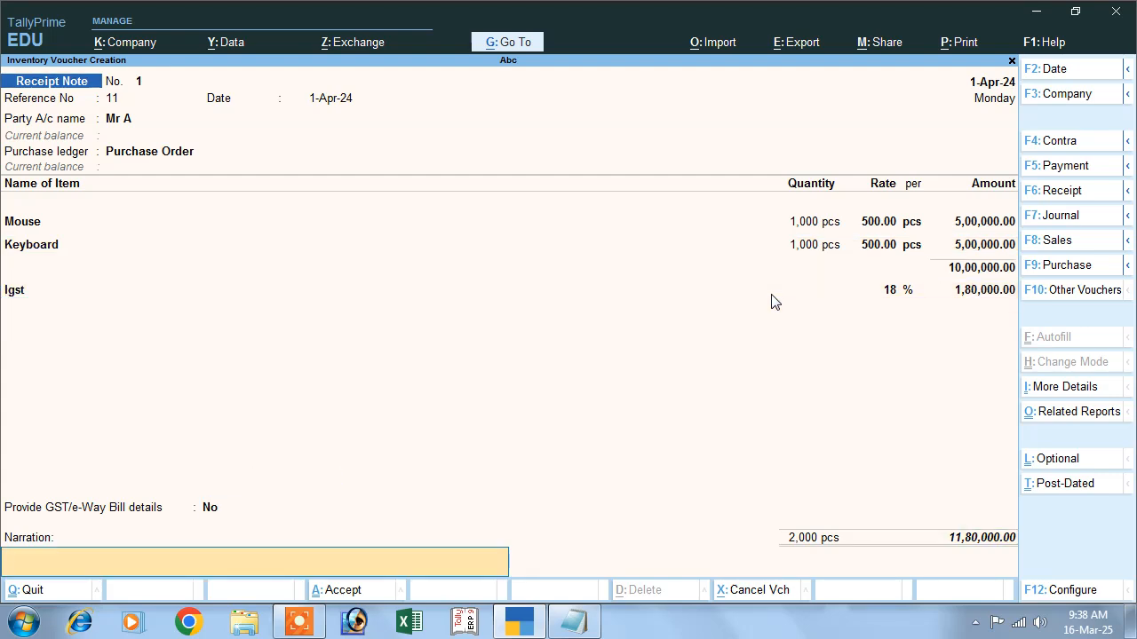
- Enter the narration "order receipt" and save the receipt note
{"action": "type", "text": "order receipt"}
{"action": "key", "text": "Return"}
{"action": "key", "text": "Return"}
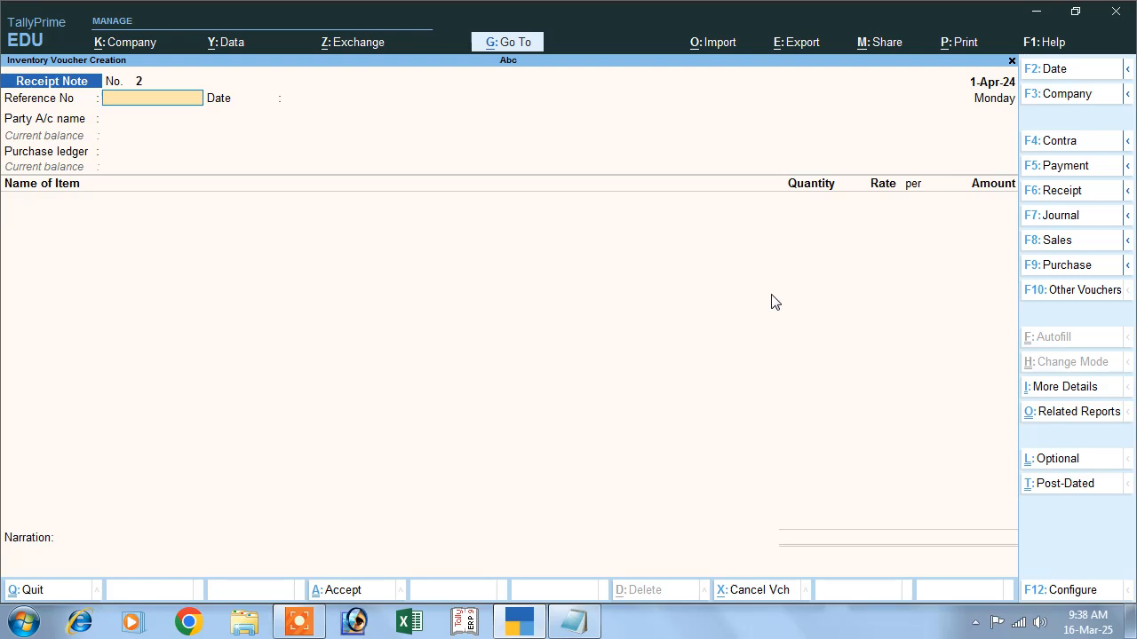
- Switch the voucher type to Rejections Out and activate it
{"action": "left_click", "coordinate": [1068, 293]}
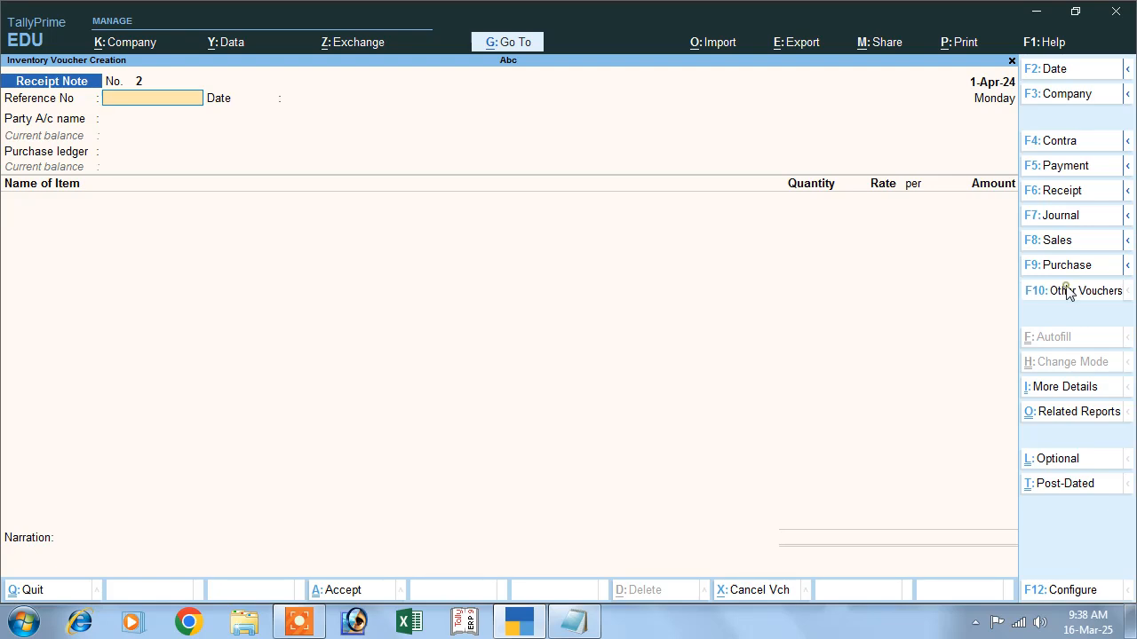
{"action": "left_click", "coordinate": [607, 167]}
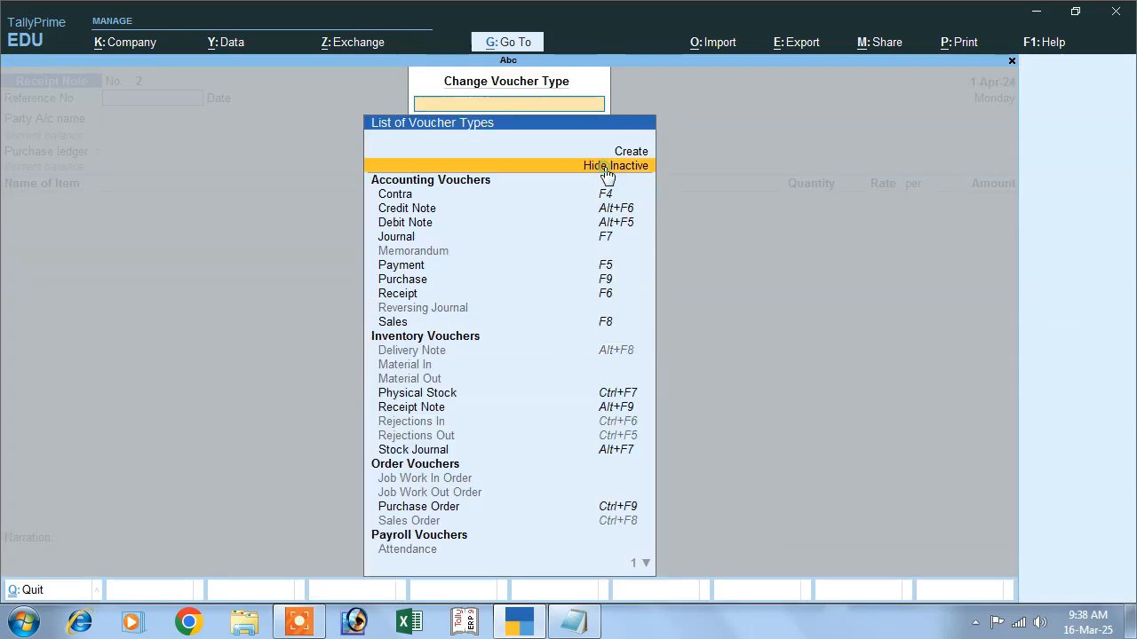
{"action": "left_click", "coordinate": [439, 437]}
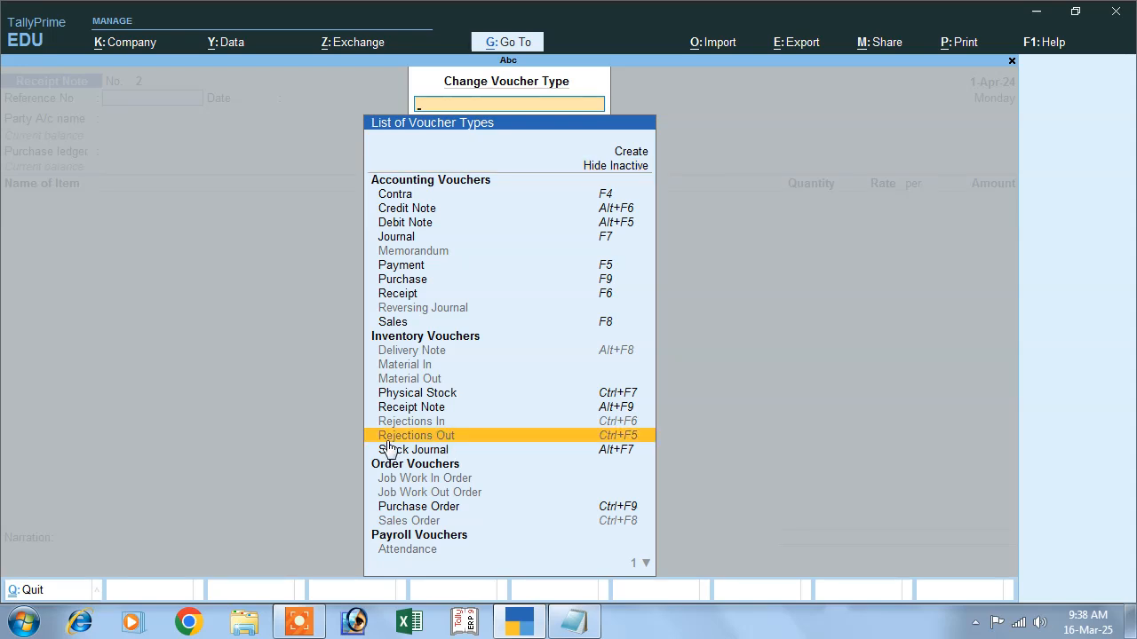
{"action": "left_click", "coordinate": [607, 439]}
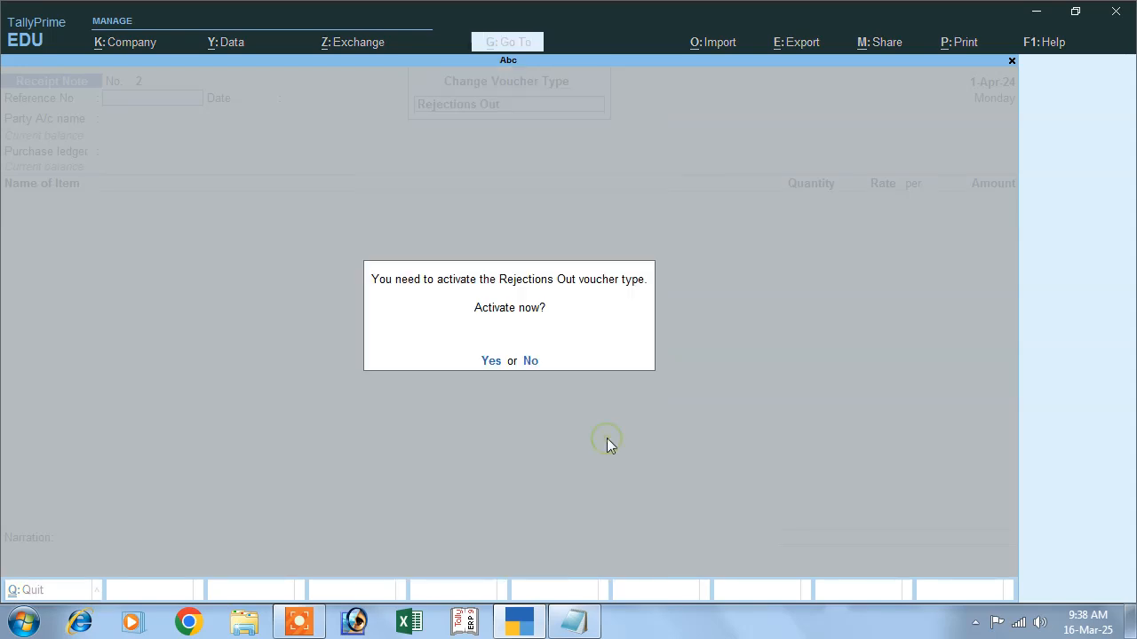
{"action": "left_click", "coordinate": [494, 362]}
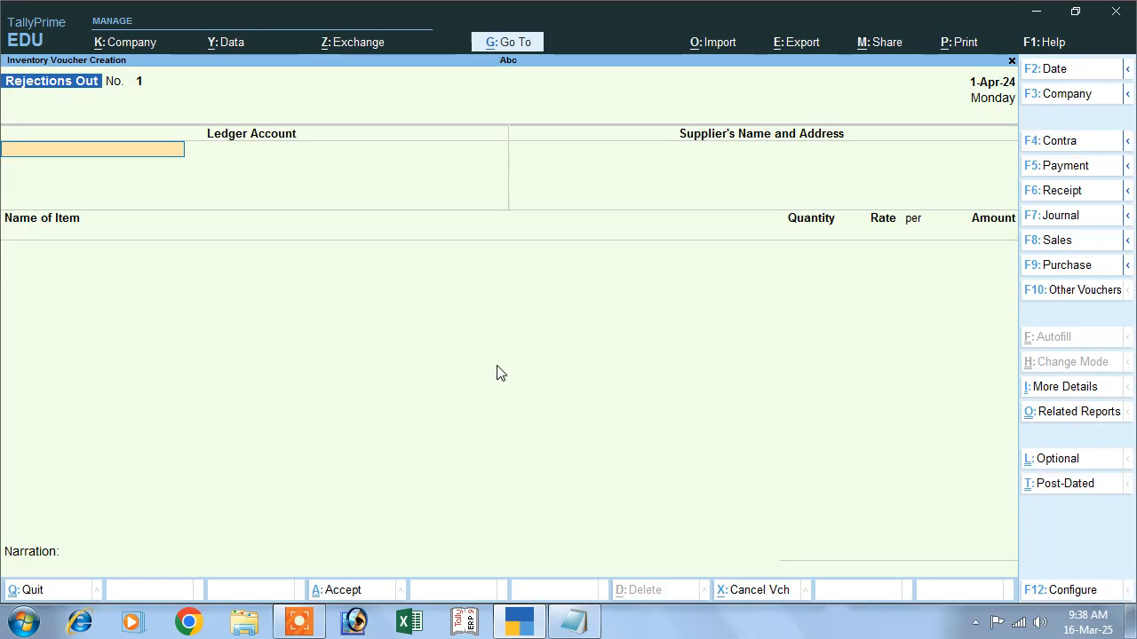
- Select the supplier's ledger as the ledger account for the Rejections Out voucher
{"action": "key", "text": "Down"}
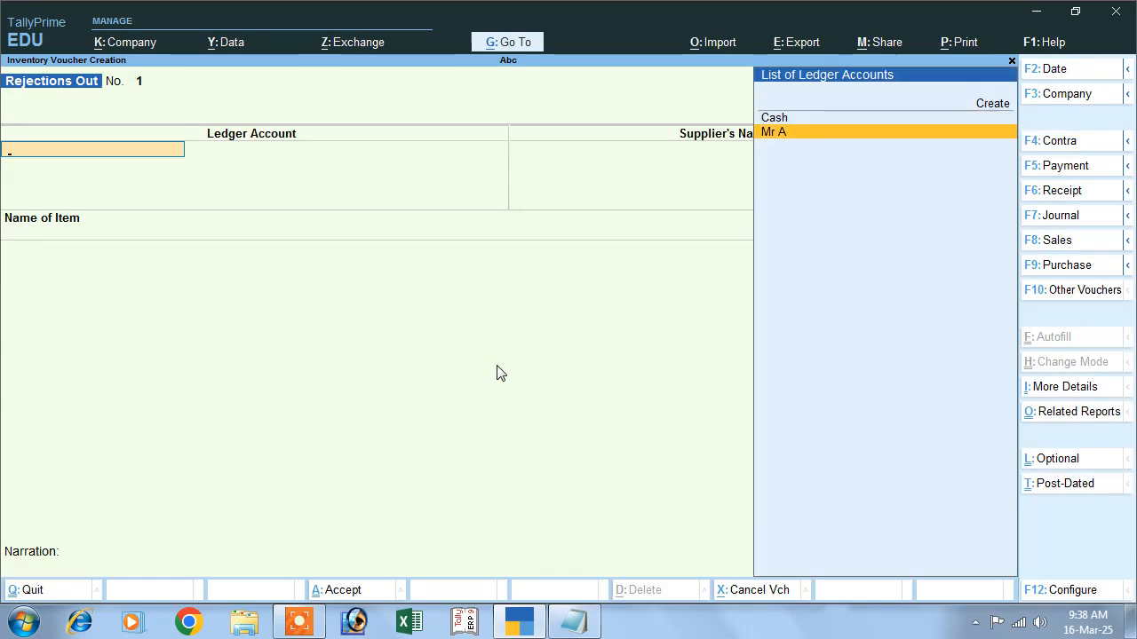
{"action": "key", "text": "Return"}
{"action": "key", "text": "Return"}
{"action": "key", "text": "Return"}
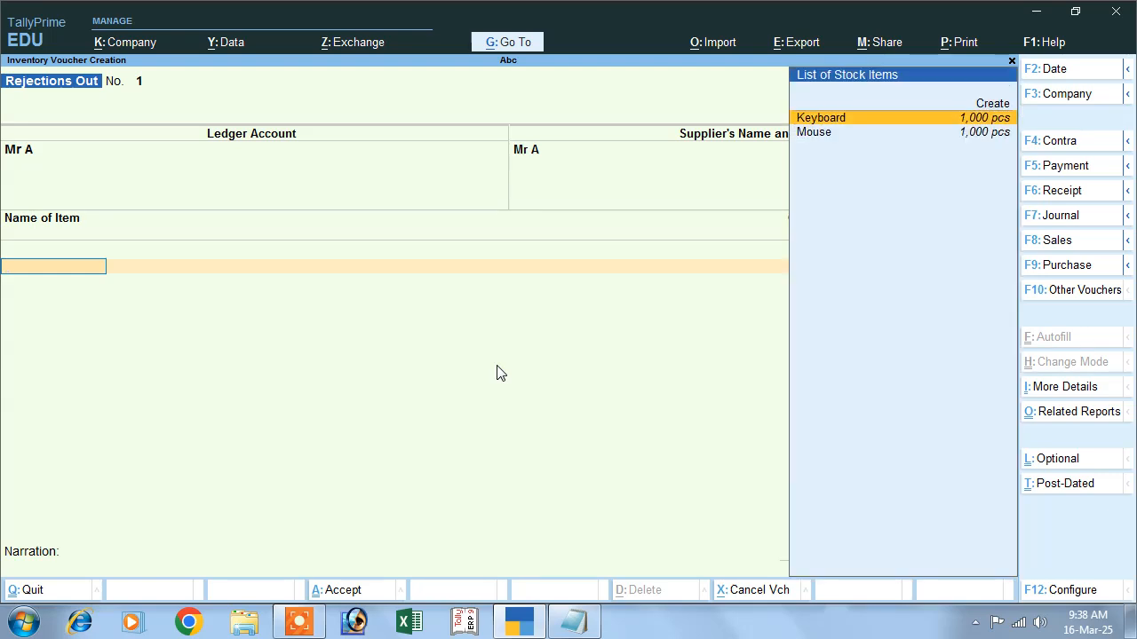
- Add Keyboard to the Rejections Out voucher against tracking number 11 with a quantity of 100 pcs
{"action": "key", "text": "Return"}
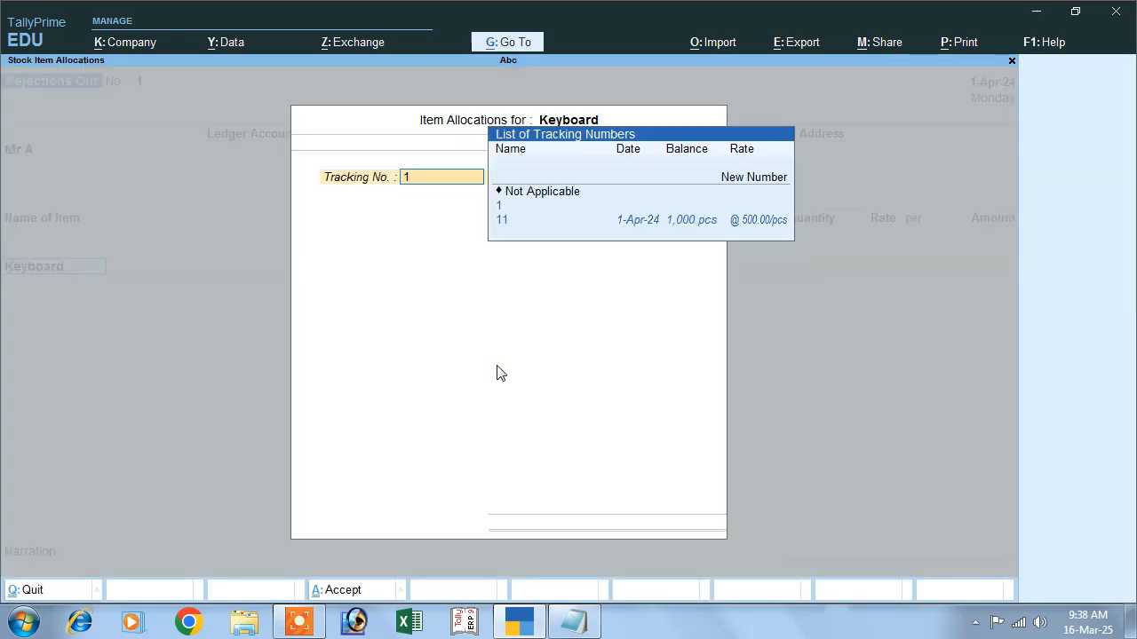
{"action": "key", "text": "Down"}
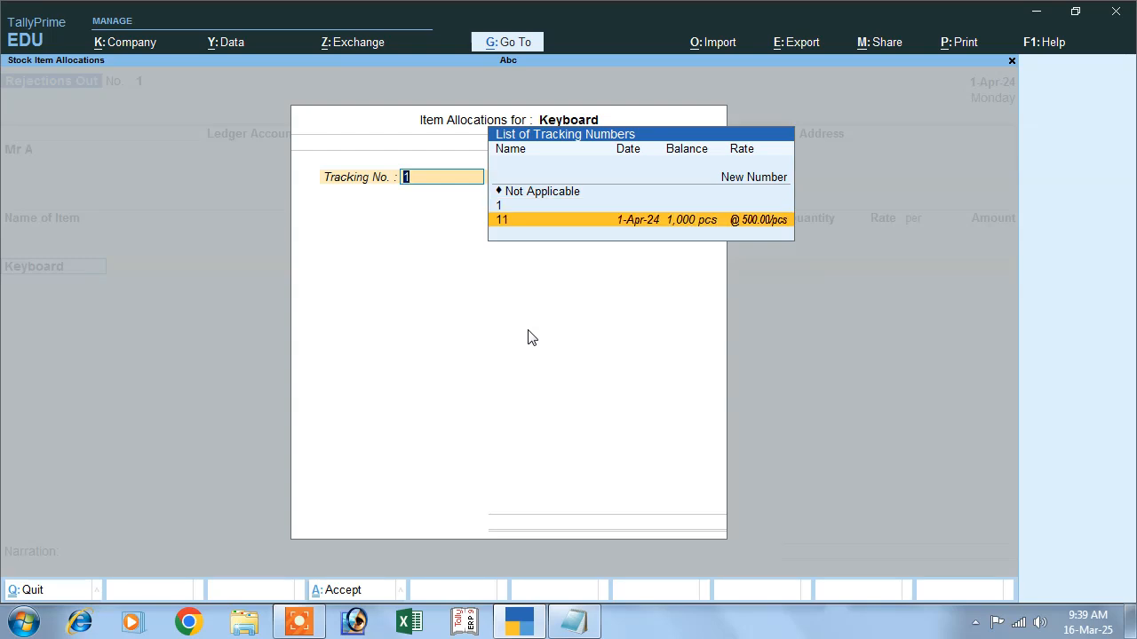
{"action": "key", "text": "Return"}
{"action": "type", "text": "100"}
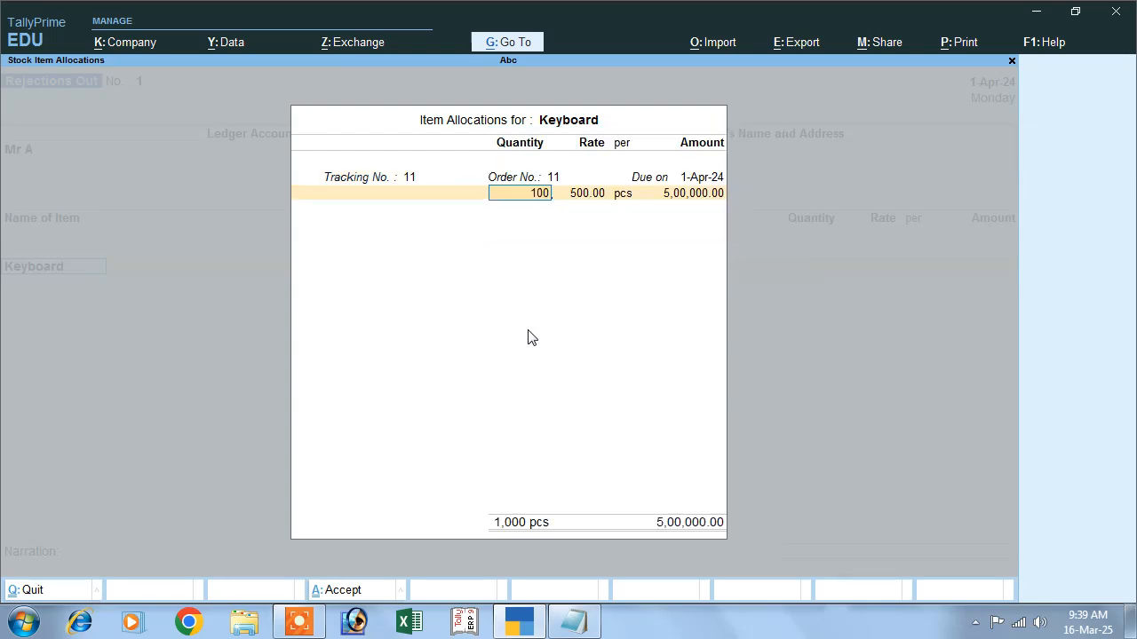
{"action": "key", "text": "Return"}
{"action": "key", "text": "Return"}
{"action": "key", "text": "Return"}
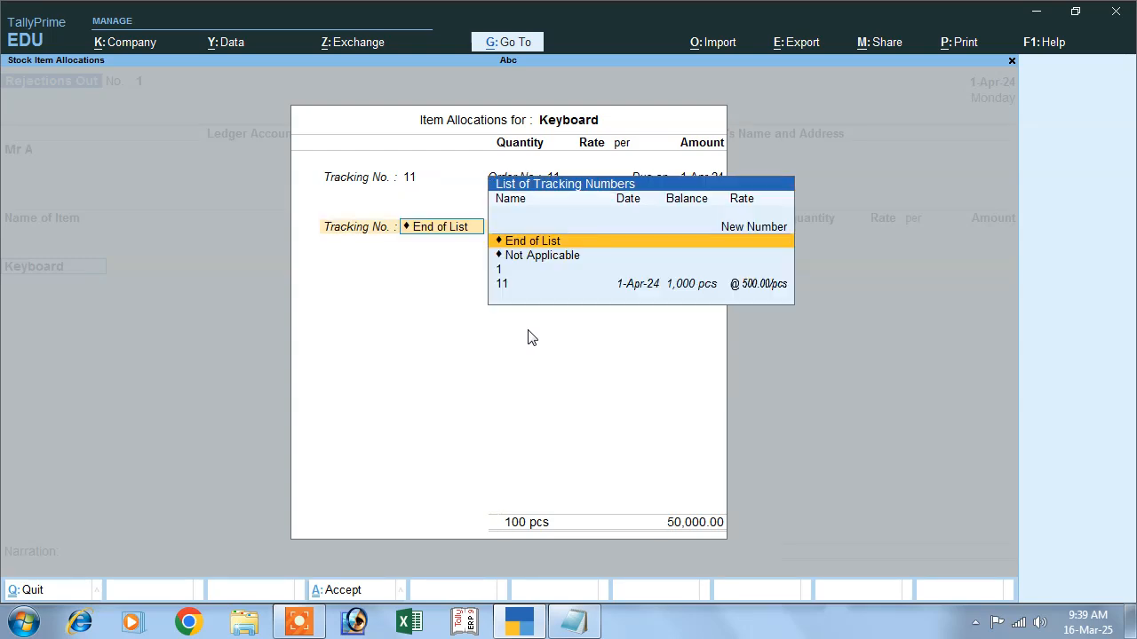
{"action": "key", "text": "Return"}
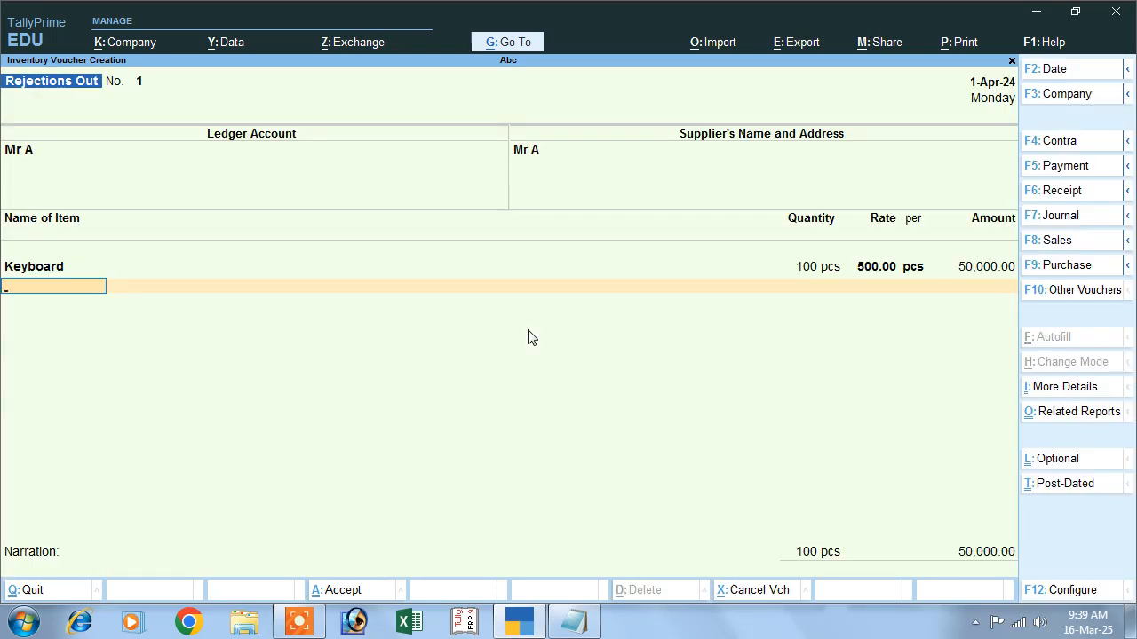
- Add Mouse to the voucher against tracking number 11 with a quantity of 100 pcs
{"action": "key", "text": "Down"}
{"action": "key", "text": "Down"}
{"action": "key", "text": "Return"}
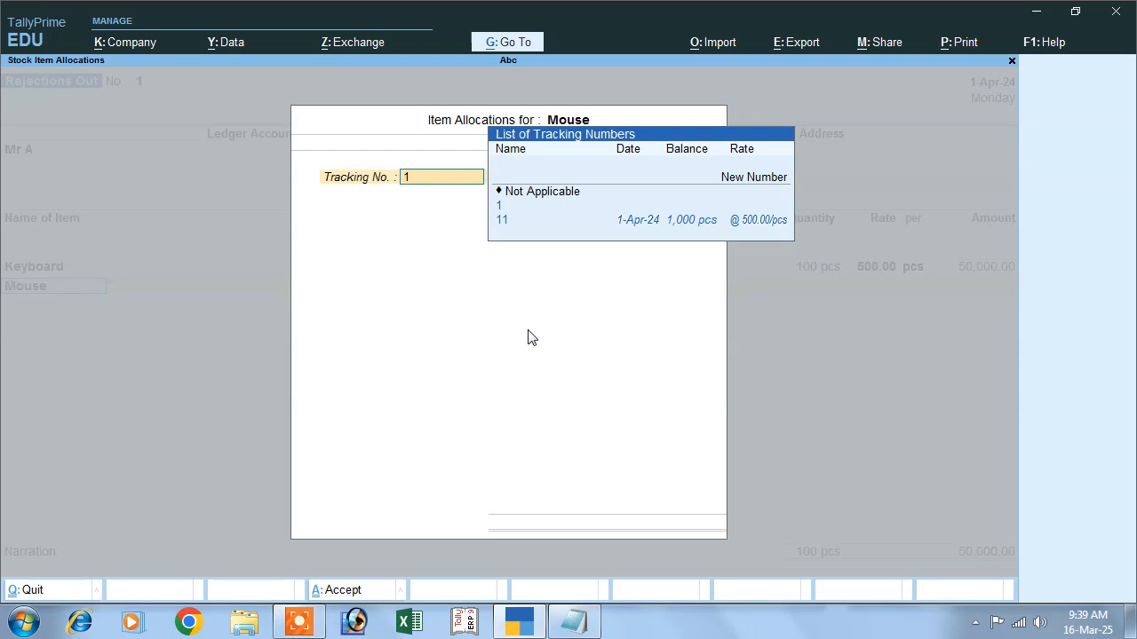
{"action": "key", "text": "Down"}
{"action": "key", "text": "Down"}
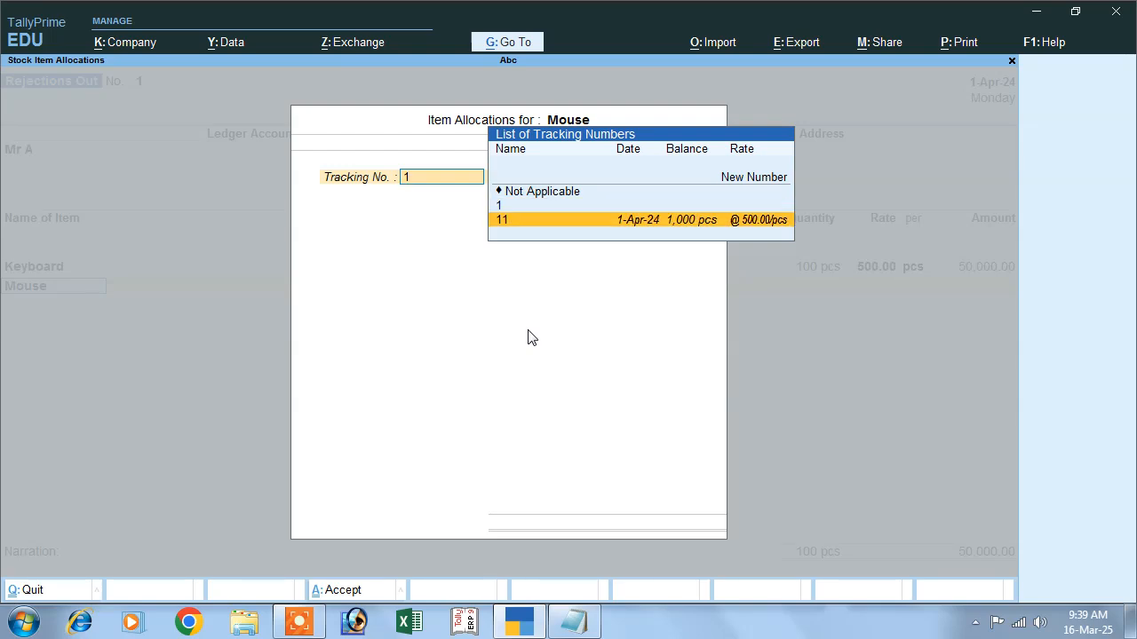
{"action": "key", "text": "Return"}
{"action": "type", "text": "100"}
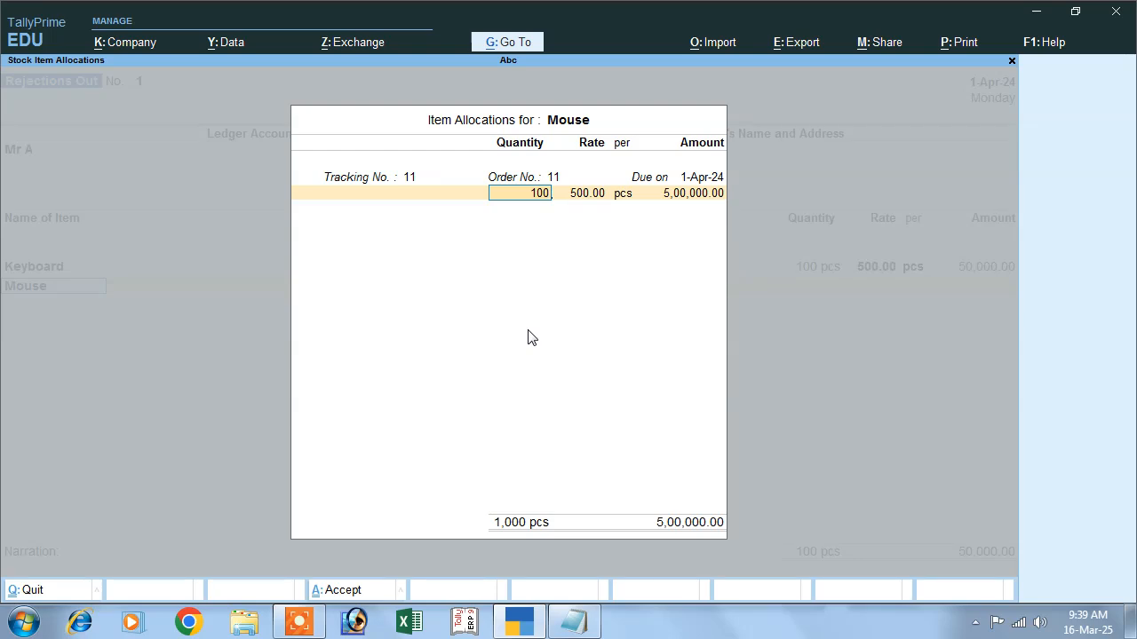
{"action": "key", "text": "Return"}
{"action": "key", "text": "Return"}
{"action": "key", "text": "Return"}
- Accept and save the Rejections Out voucher
{"action": "key", "text": "Return"}
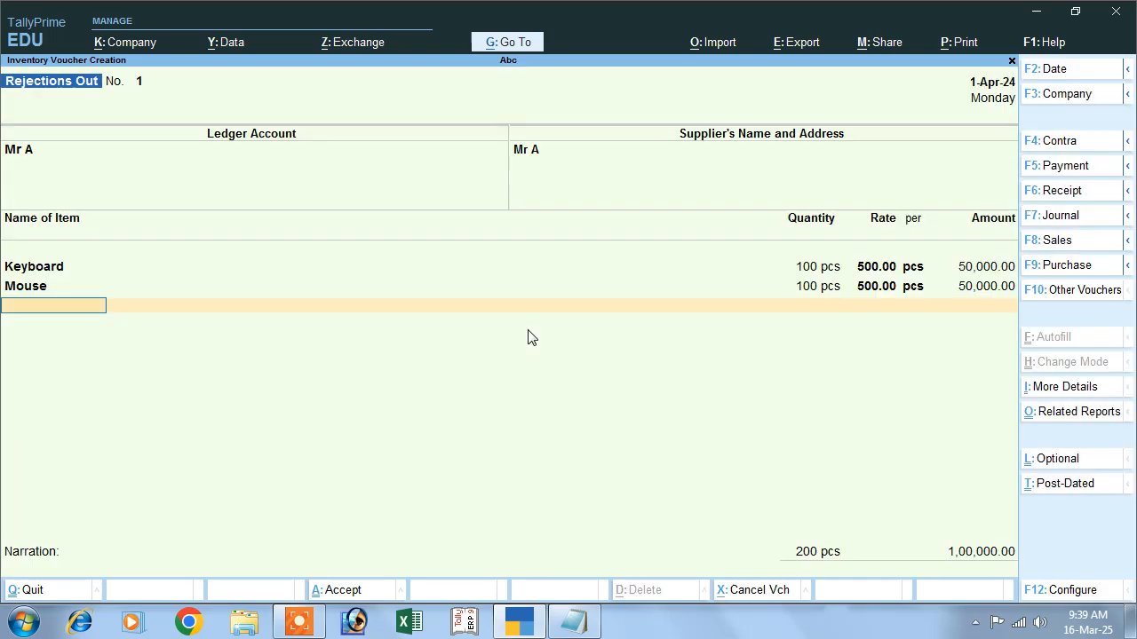
{"action": "key", "text": "Return"}
{"action": "key", "text": "Return"}
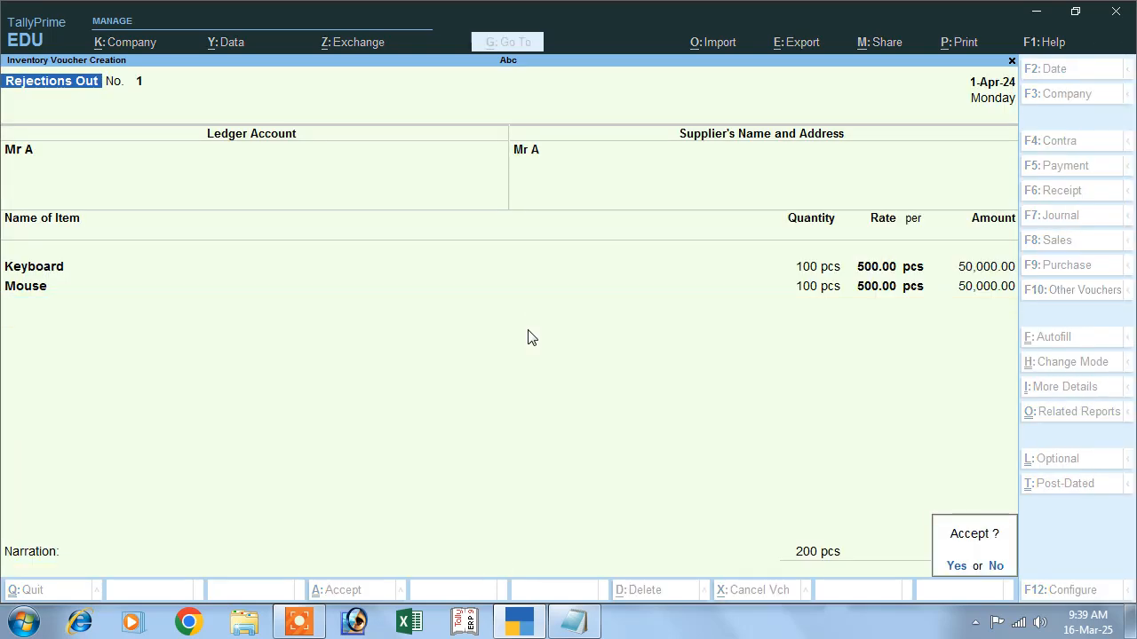
{"action": "key", "text": "y"}
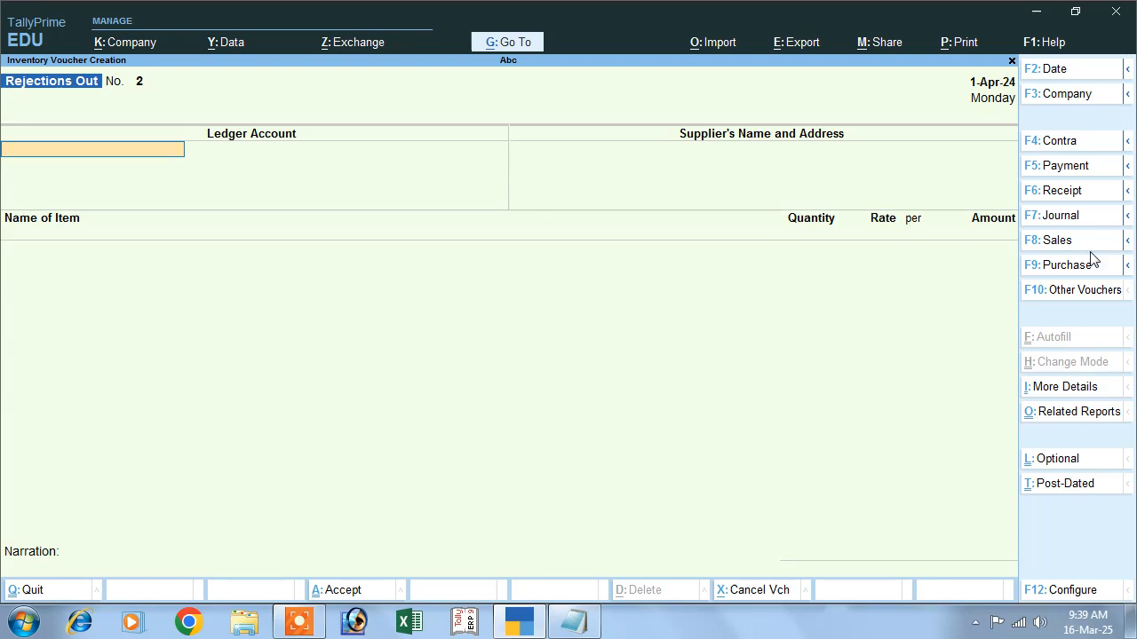
- Switch to a Purchase voucher and enter supplier invoice number 11, keeping the date
{"action": "left_click", "coordinate": [1032, 268]}
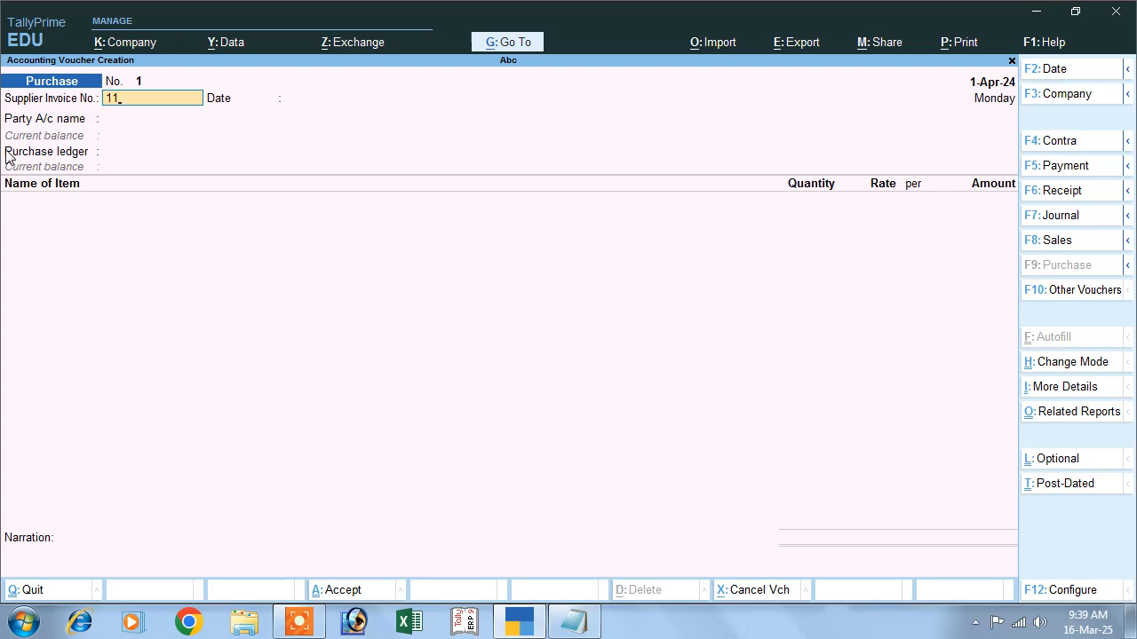
{"action": "type", "text": "11"}
{"action": "key", "text": "Return"}
{"action": "key", "text": "Return"}
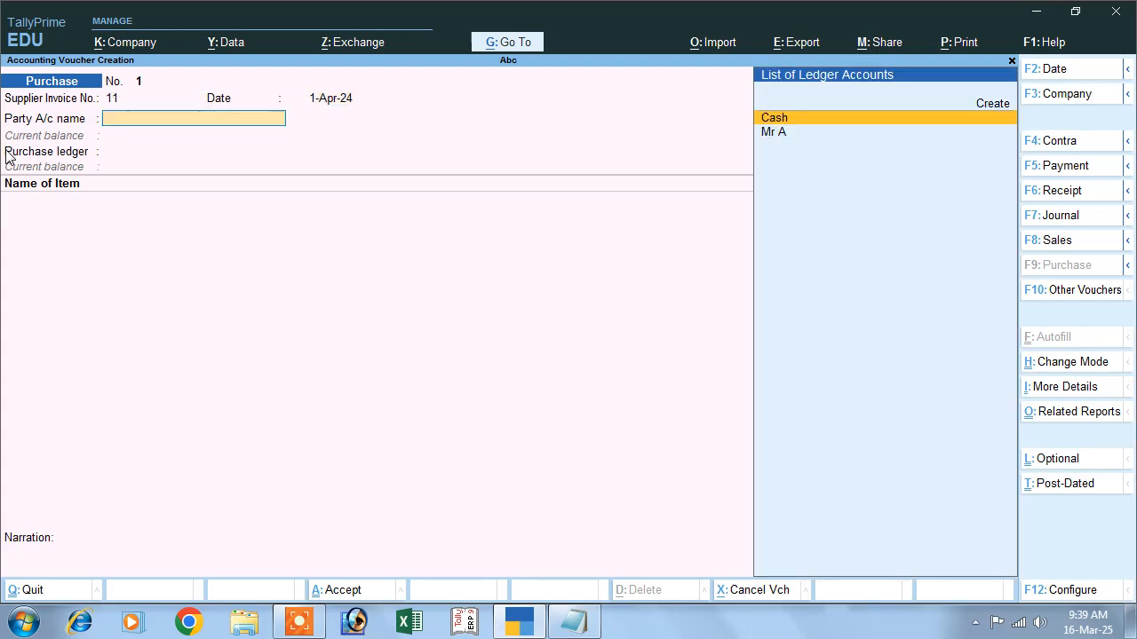
- Select the supplier's ledger as party and link receipt note 11 in the receipt details, leaving dispatch fields blank
{"action": "key", "text": "Down"}
{"action": "key", "text": "Return"}
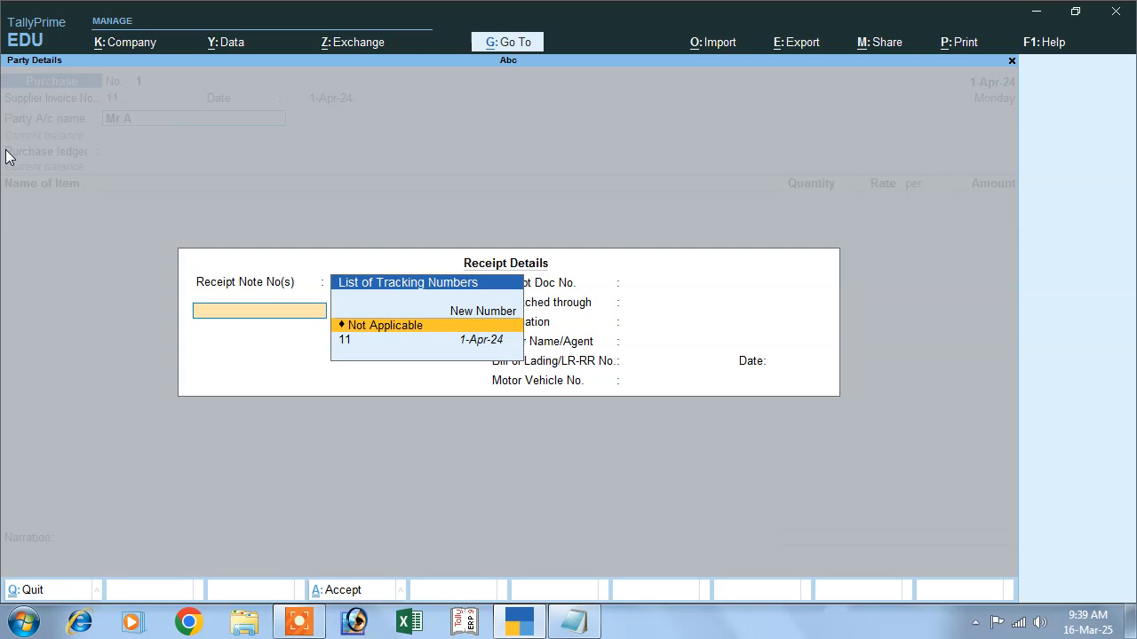
{"action": "key", "text": "Down"}
{"action": "key", "text": "Return"}
{"action": "key", "text": "Return"}
{"action": "key", "text": "Return"}
{"action": "key", "text": "Return"}
{"action": "key", "text": "Return"}
{"action": "key", "text": "Return"}
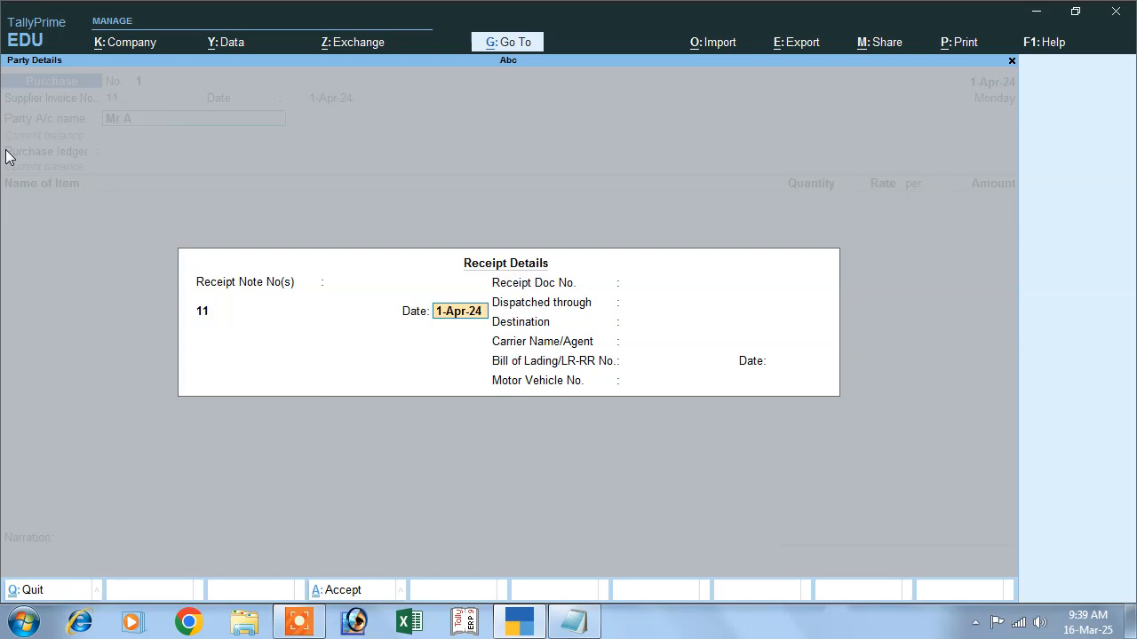
{"action": "key", "text": "Return"}
{"action": "key", "text": "Return"}
{"action": "key", "text": "Return"}
{"action": "key", "text": "Return"}
{"action": "key", "text": "Return"}
{"action": "key", "text": "Return"}
{"action": "key", "text": "Return"}
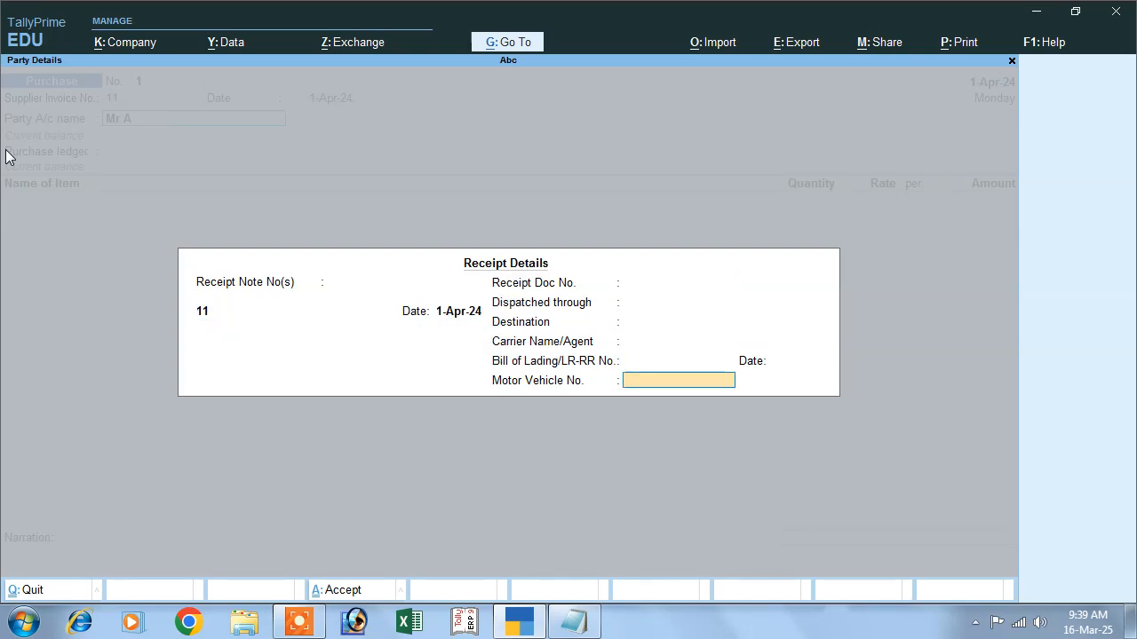
{"action": "key", "text": "Return"}
{"action": "key", "text": "Return"}
{"action": "key", "text": "Return"}
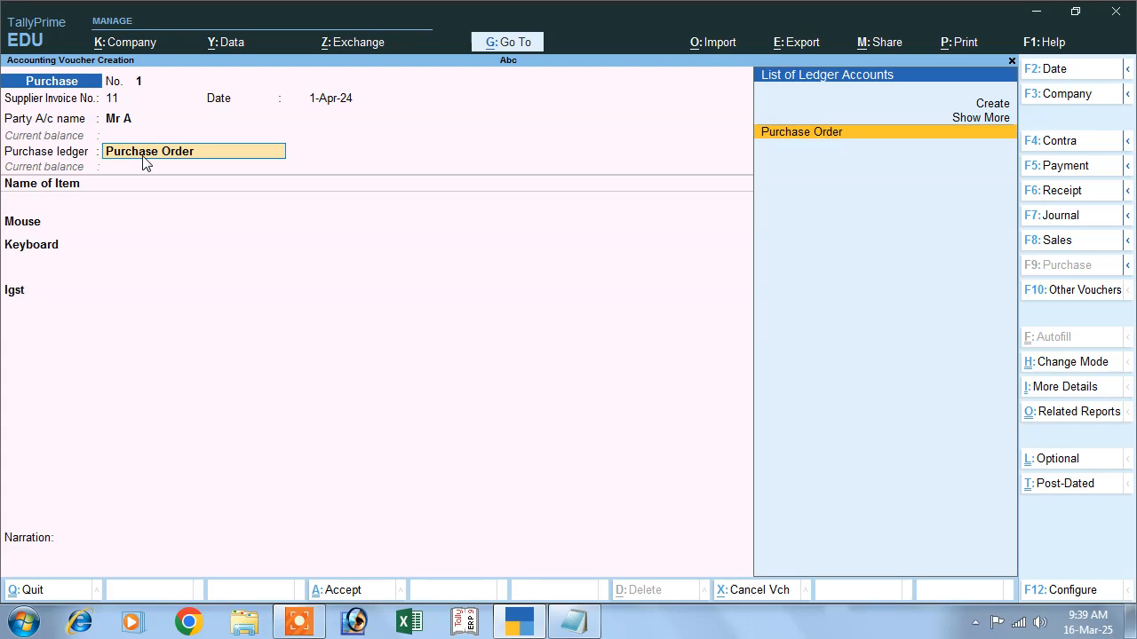
- Create a ledger named Purchase under Purchase Accounts with Type of Supply Goods and use it as the purchase ledger
{"action": "left_click", "coordinate": [980, 104]}
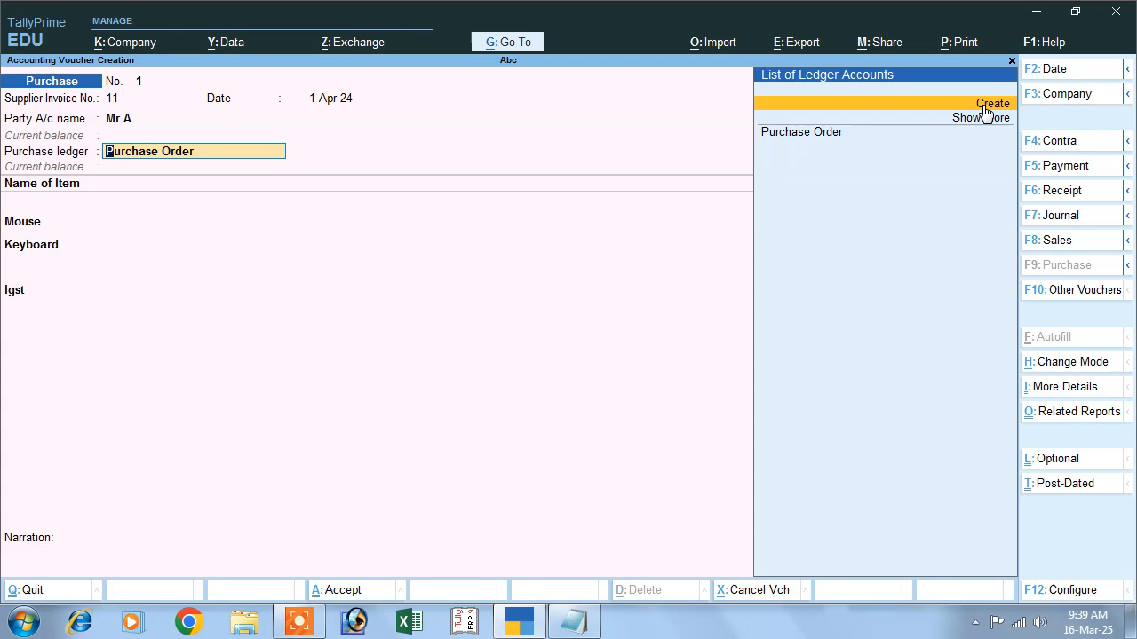
{"action": "left_click", "coordinate": [983, 105]}
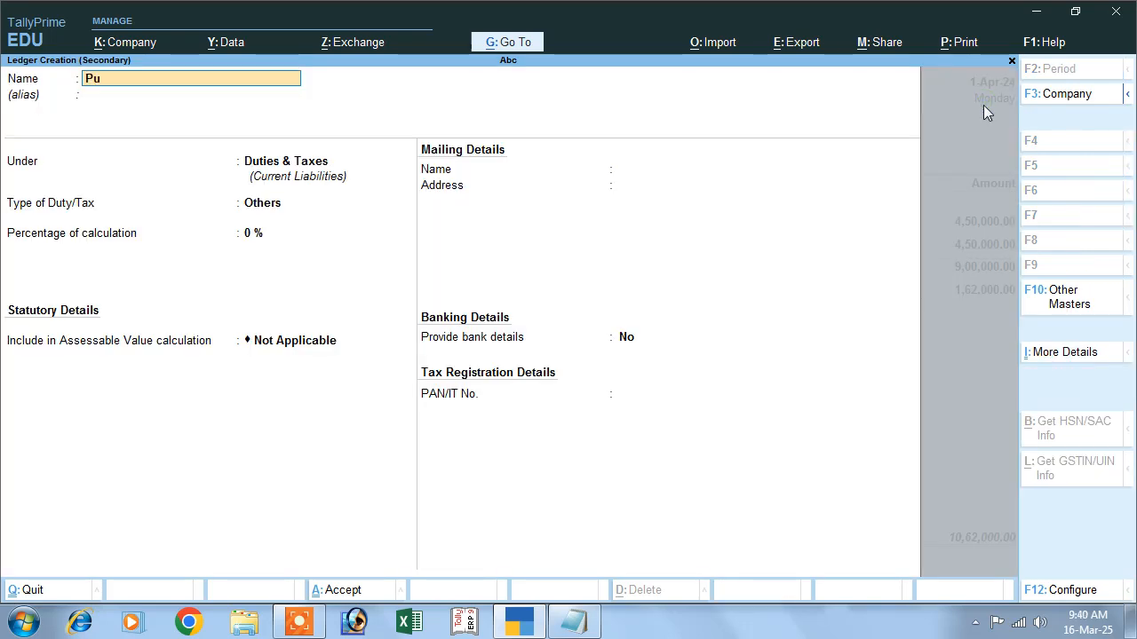
{"action": "key", "text": "Return"}
{"action": "key", "text": "Return"}
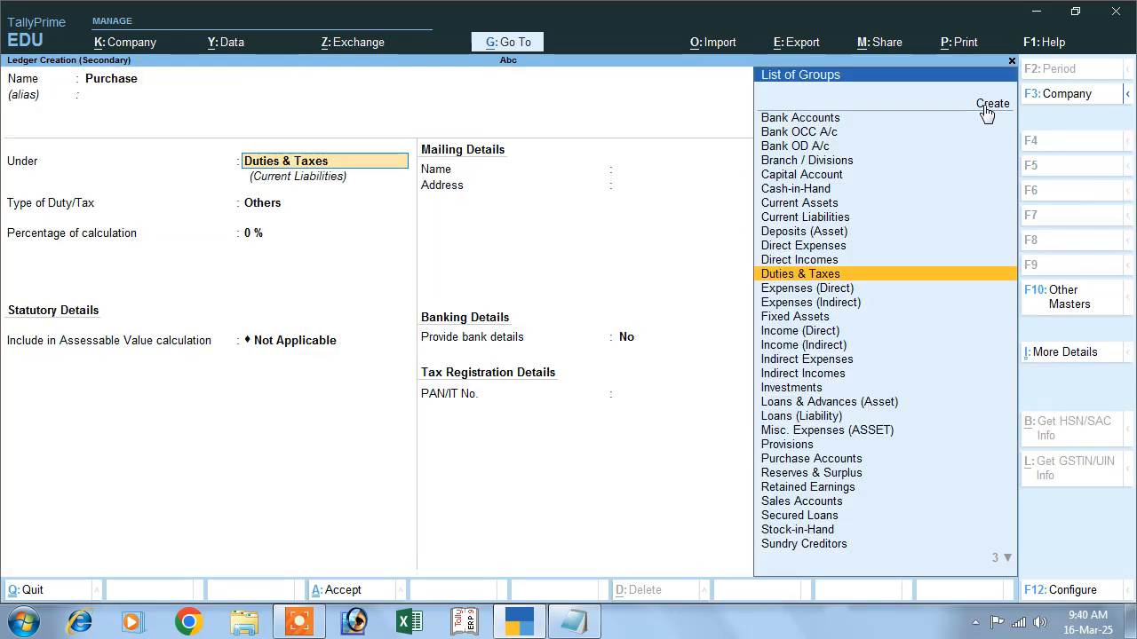
{"action": "type", "text": "P"}
{"action": "key", "text": "Down"}
{"action": "key", "text": "Down"}
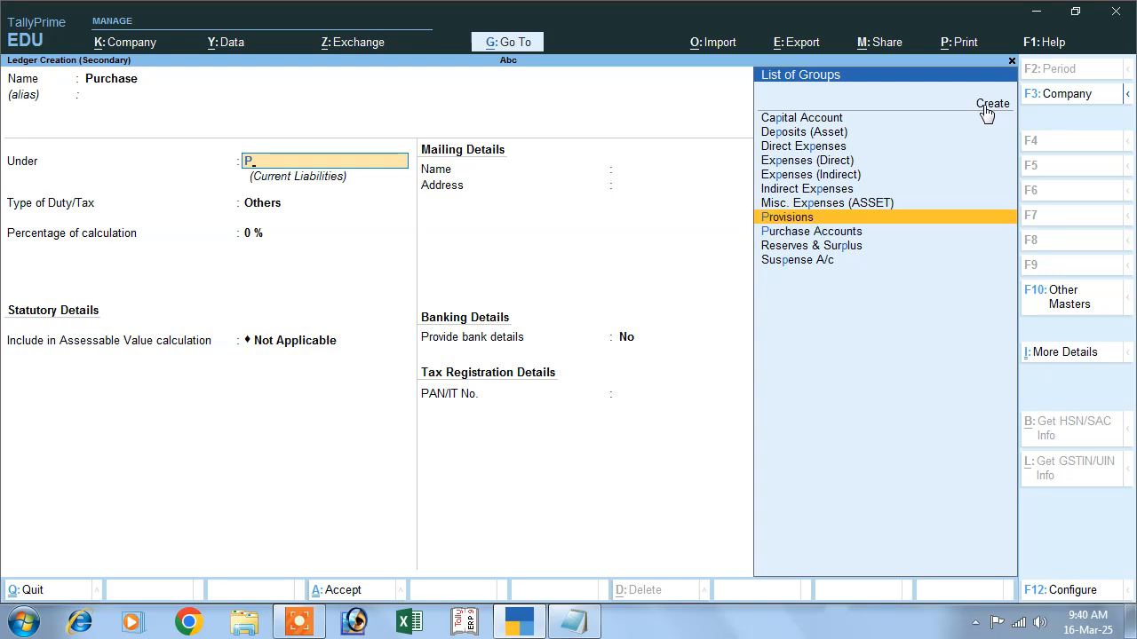
{"action": "key", "text": "Return"}
{"action": "key", "text": "Return"}
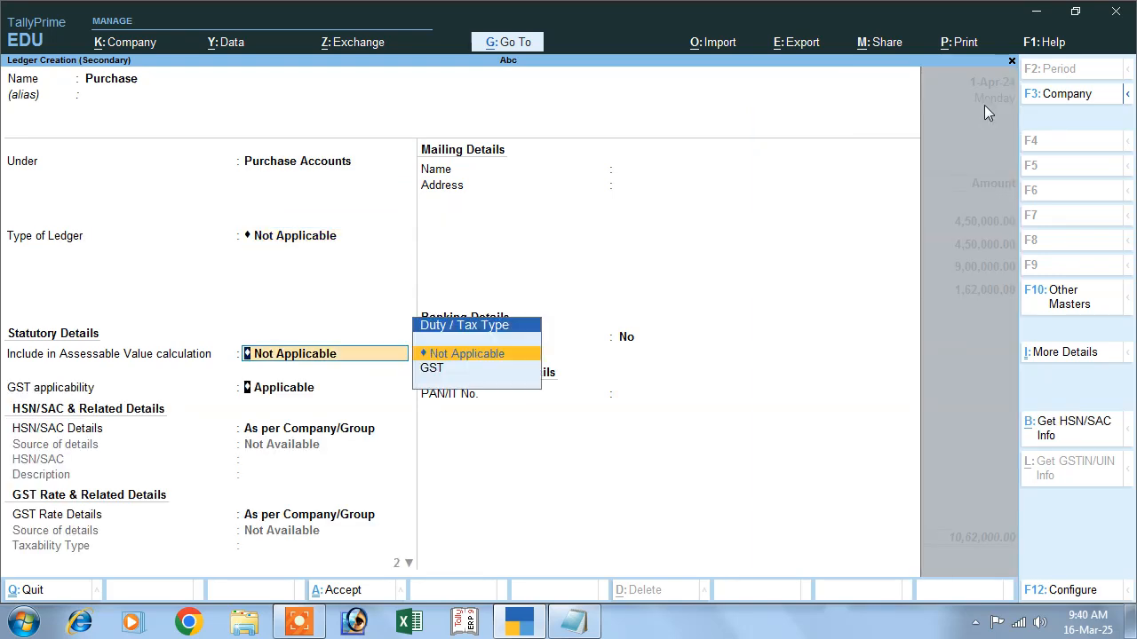
{"action": "key", "text": "Return"}
{"action": "key", "text": "Return"}
{"action": "key", "text": "Return"}
{"action": "key", "text": "Up"}
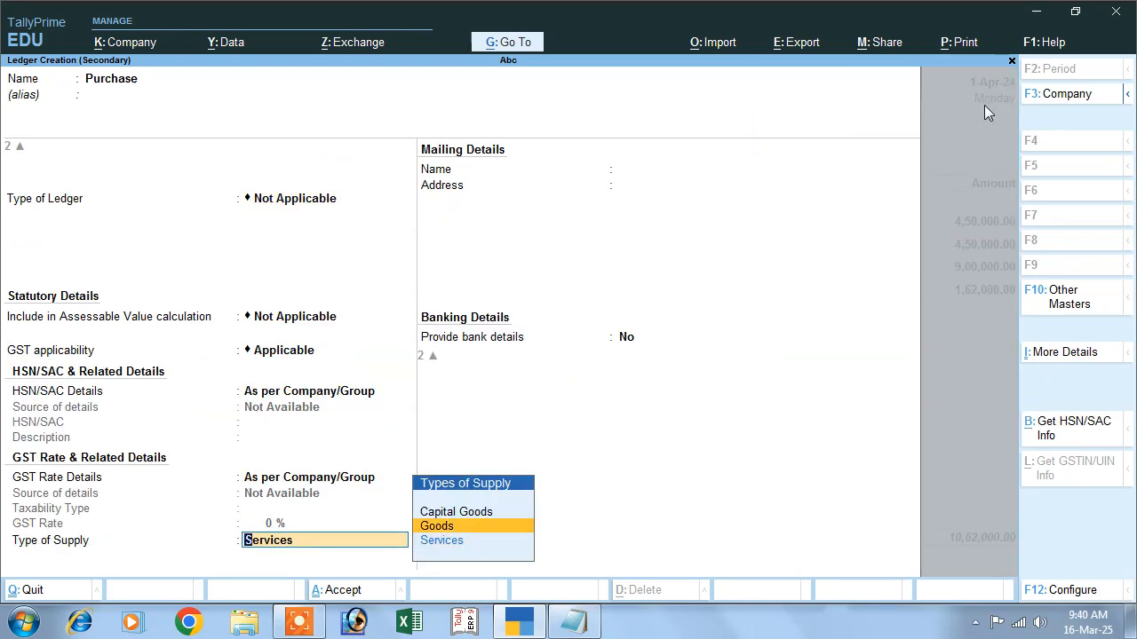
{"action": "key", "text": "Return"}
{"action": "key", "text": "Return"}
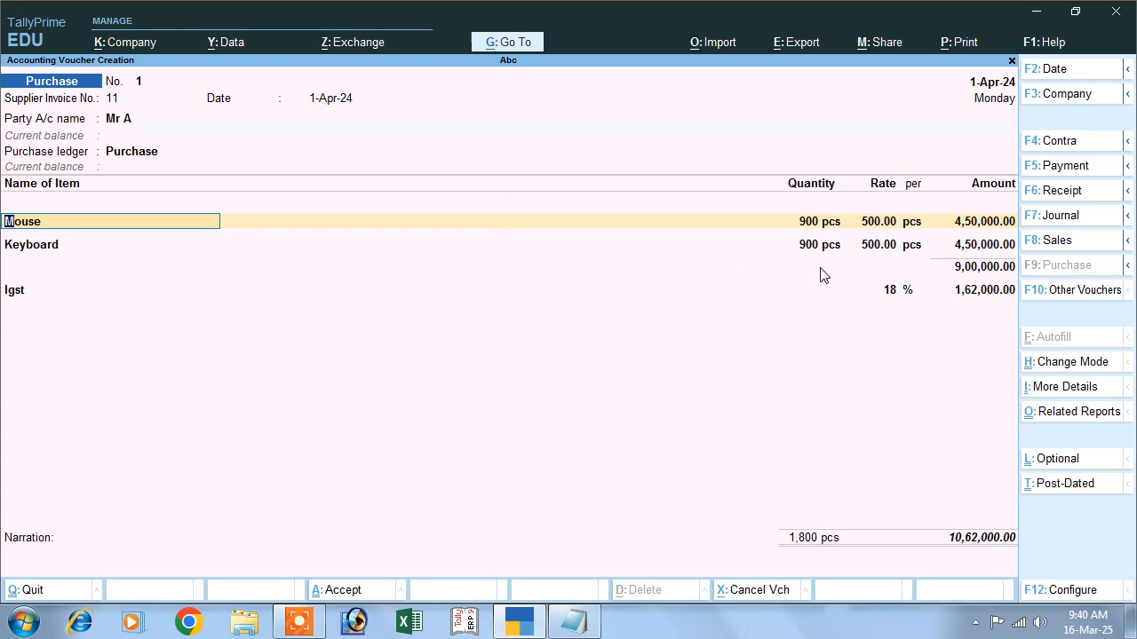
- Set Provide GST/e-Way Bill details to No on the purchase voucher
{"action": "key", "text": "Down"}
{"action": "key", "text": "Down"}
{"action": "key", "text": "Down"}
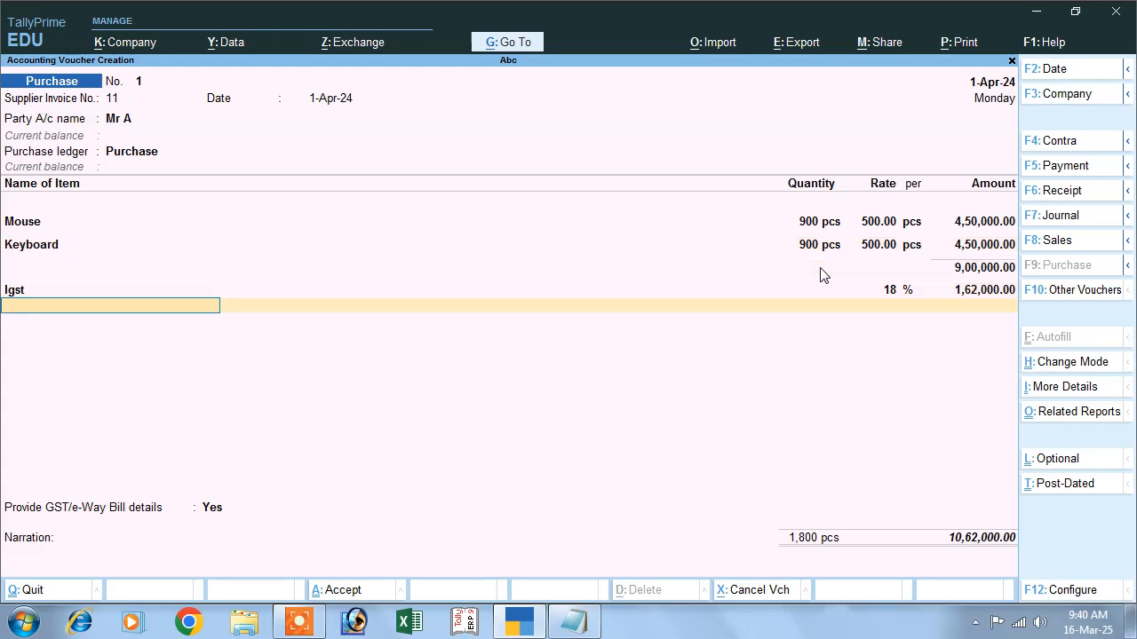
{"action": "key", "text": "Return"}
{"action": "key", "text": "Up"}
{"action": "key", "text": "Return"}
- Accept the New Ref bill-wise allocation for the supplier and save the purchase voucher
{"action": "key", "text": "Return"}
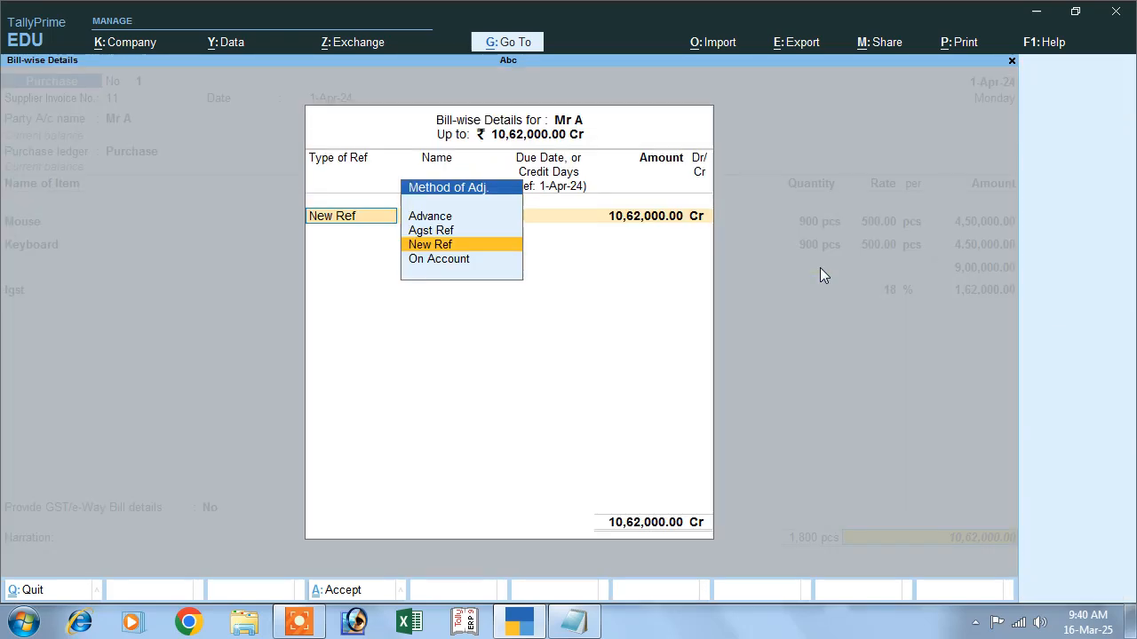
{"action": "key", "text": "Return"}
{"action": "key", "text": "Return"}
{"action": "key", "text": "Return"}
{"action": "key", "text": "Return"}
{"action": "key", "text": "Return"}
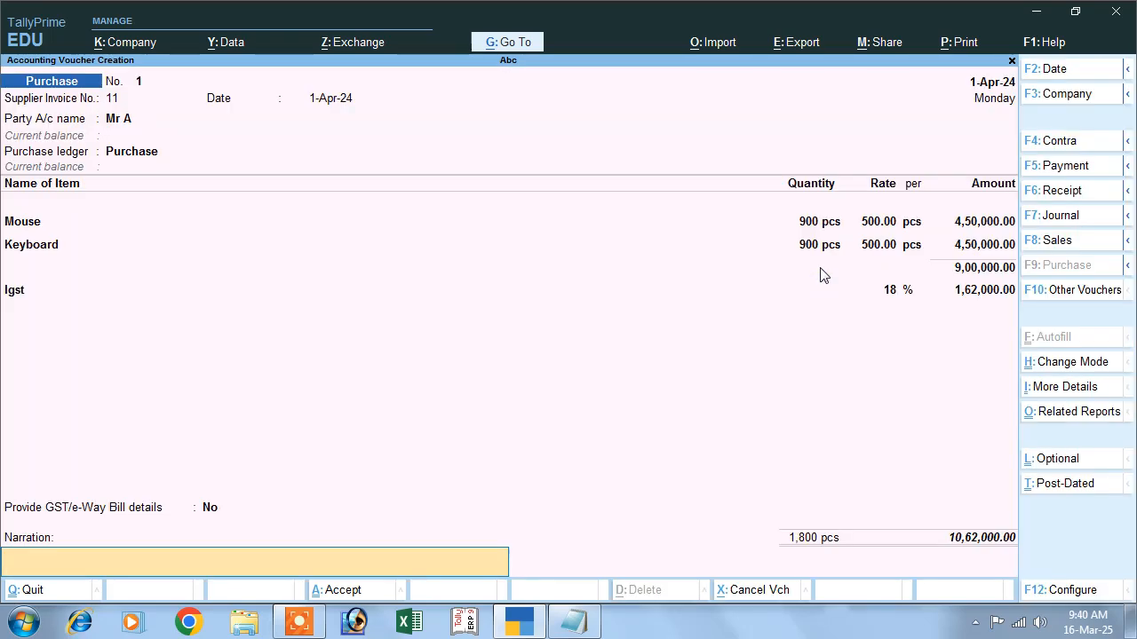
{"action": "key", "text": "Return"}
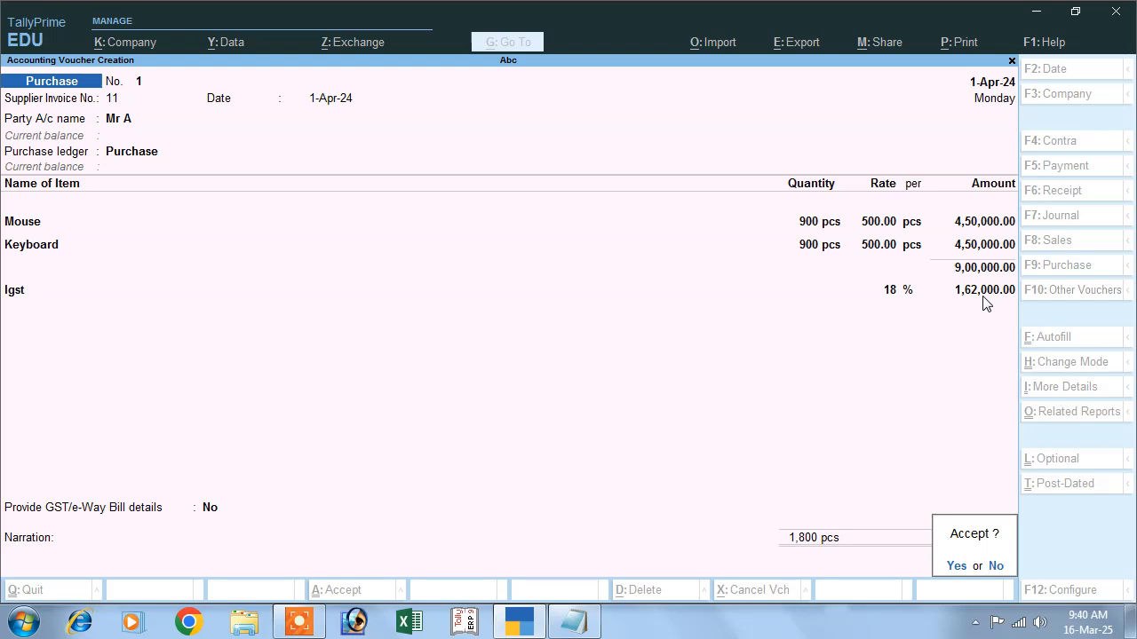
{"action": "key", "text": "y"}
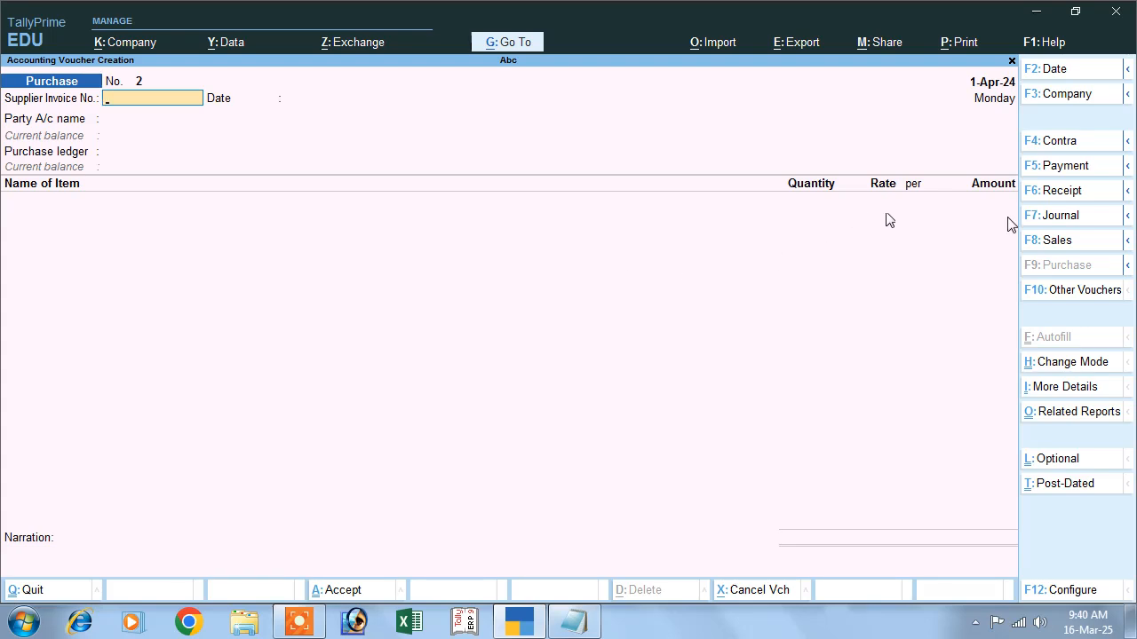
- Open a Payment voucher and debit the supplier's ledger with 10,62,000
{"action": "left_click", "coordinate": [1048, 170]}
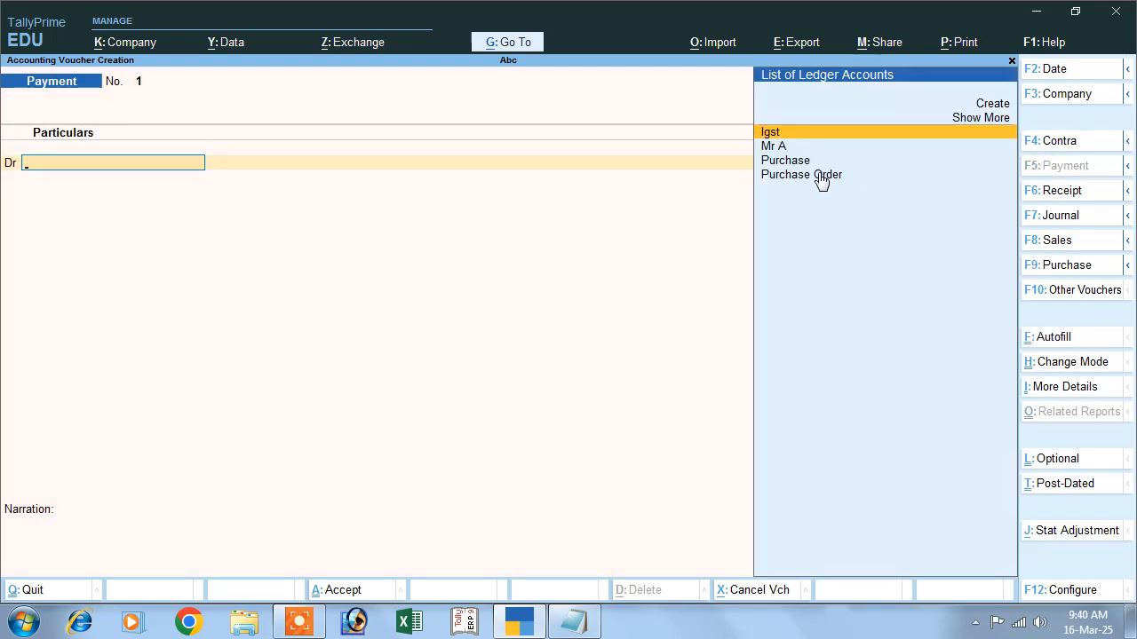
{"action": "left_click", "coordinate": [794, 146]}
{"action": "key", "text": "Return"}
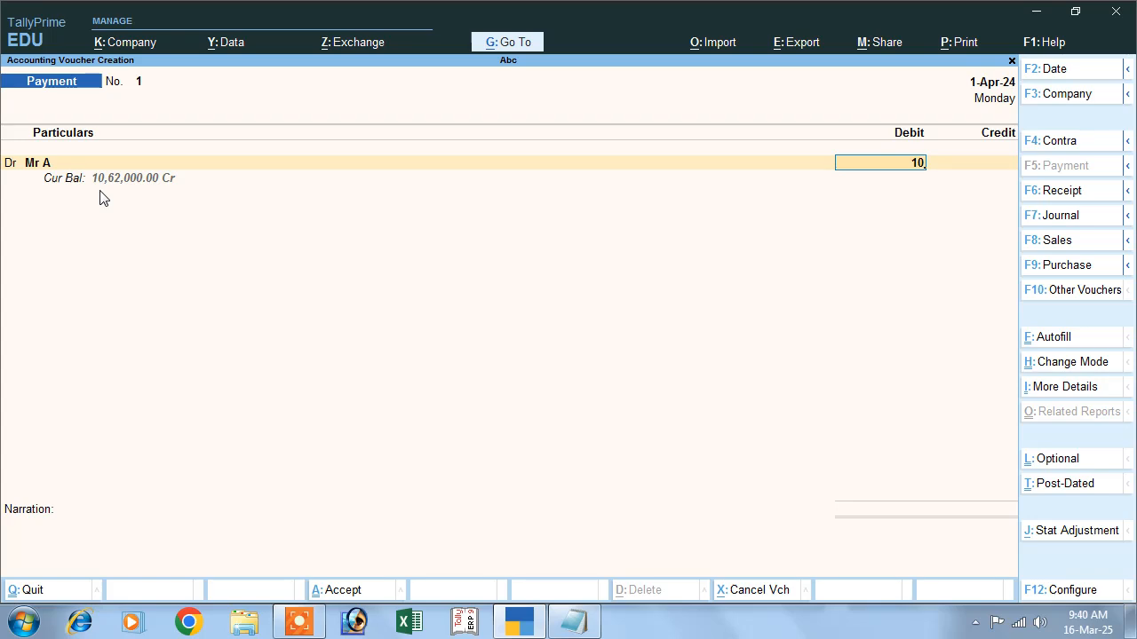
{"action": "type", "text": "10,62,000"}
{"action": "key", "text": "Return"}
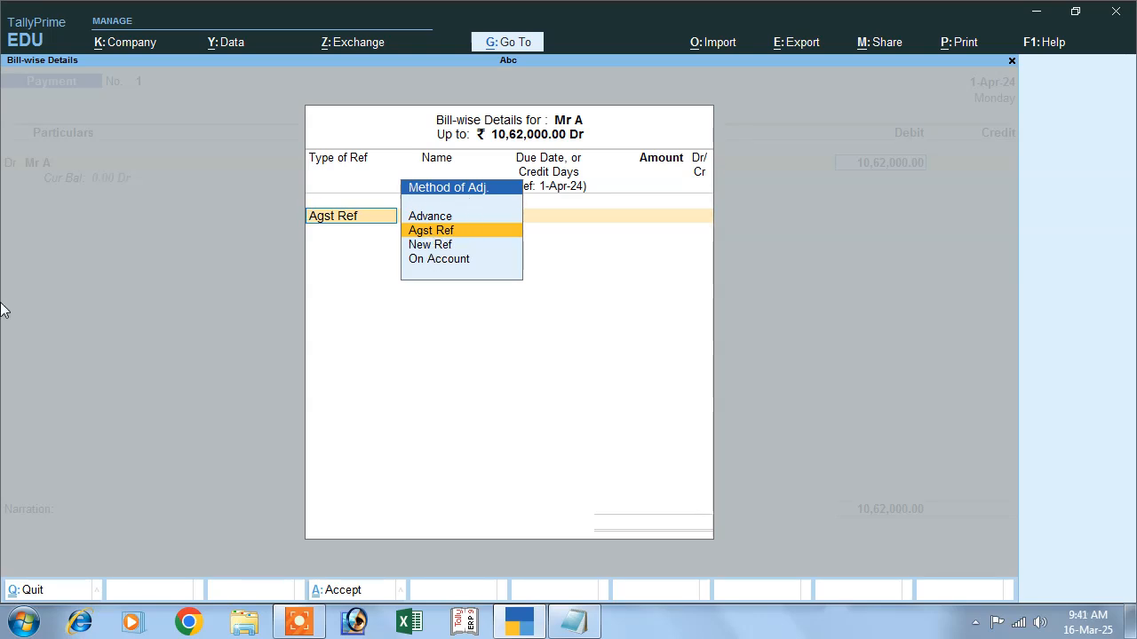
- Allocate the payment as Agst Ref against pending bill 11 and accept the bill-wise details
{"action": "key", "text": "Return"}
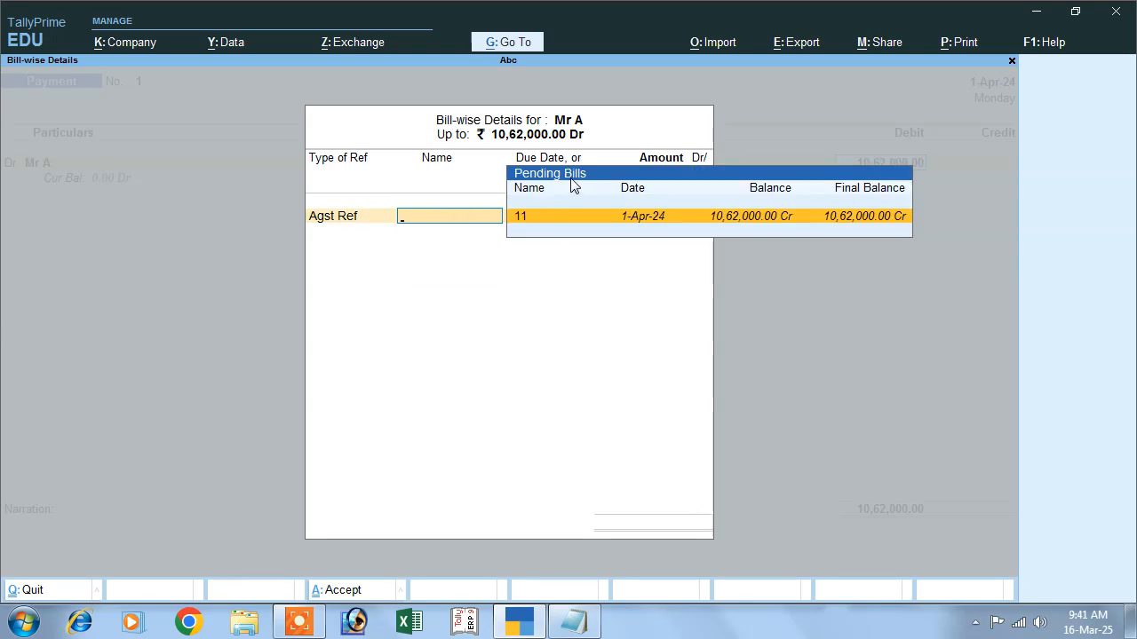
{"action": "key", "text": "Return"}
{"action": "key", "text": "Return"}
{"action": "key", "text": "Return"}
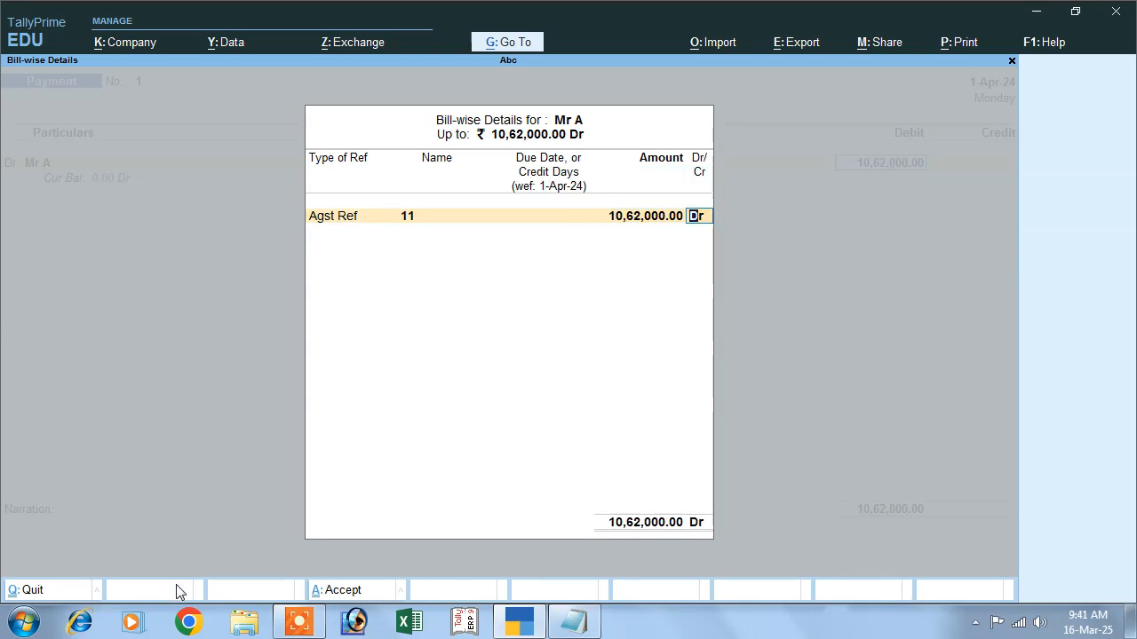
{"action": "key", "text": "Return"}
{"action": "key", "text": "Down"}
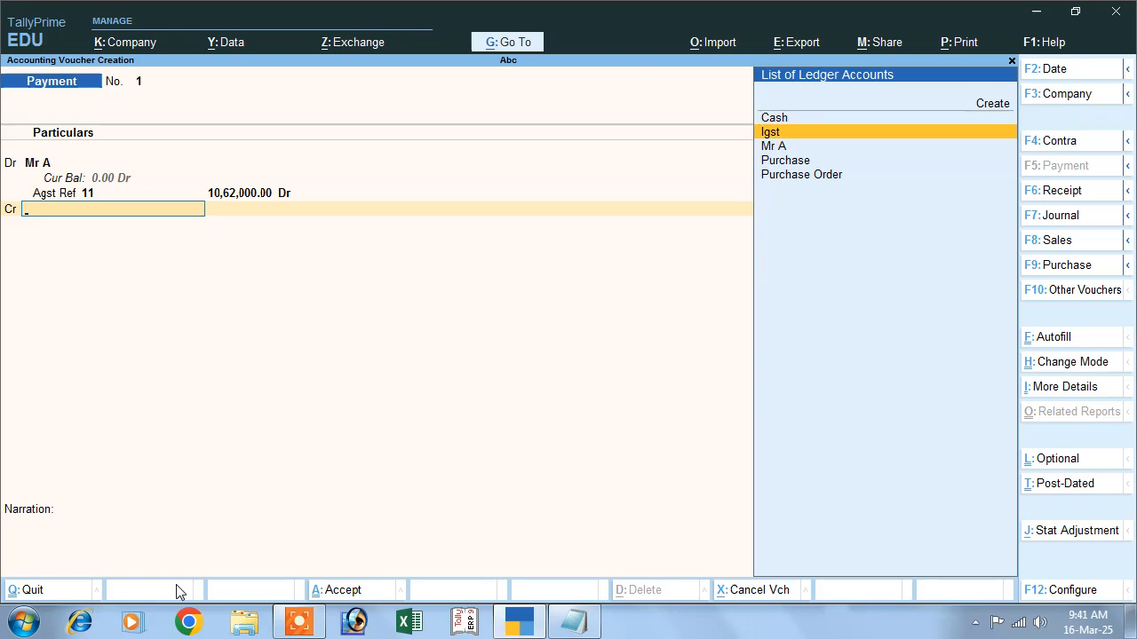
- Credit the Cash ledger with 10,62,000 and save the payment voucher
{"action": "key", "text": "Up"}
{"action": "key", "text": "Return"}
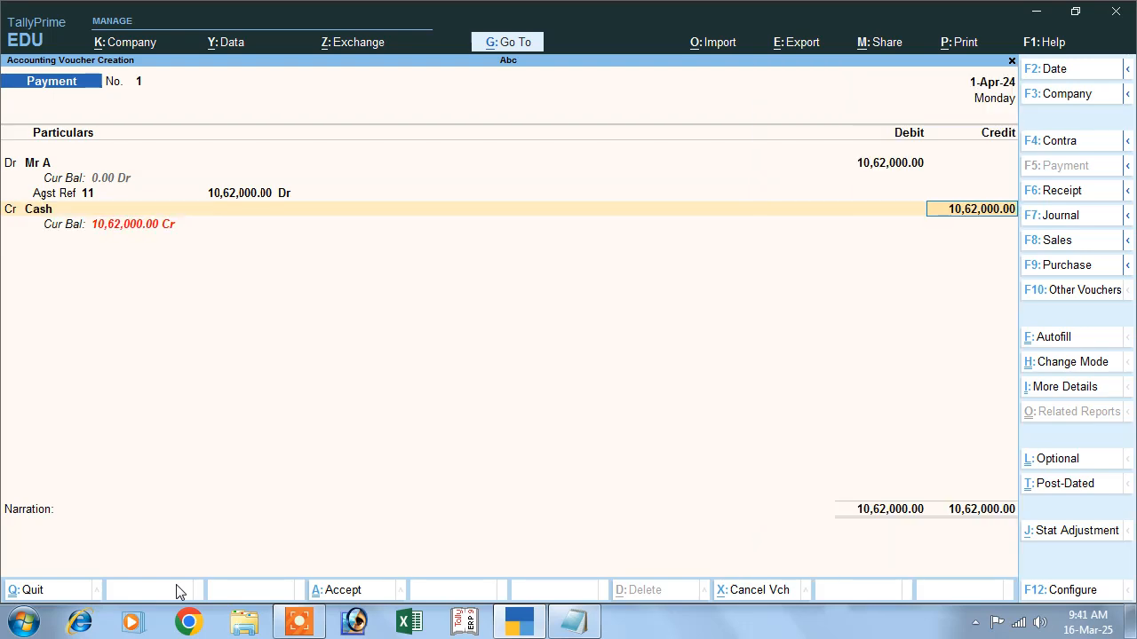
{"action": "key", "text": "Return"}
{"action": "key", "text": "Return"}
{"action": "key", "text": "Return"}
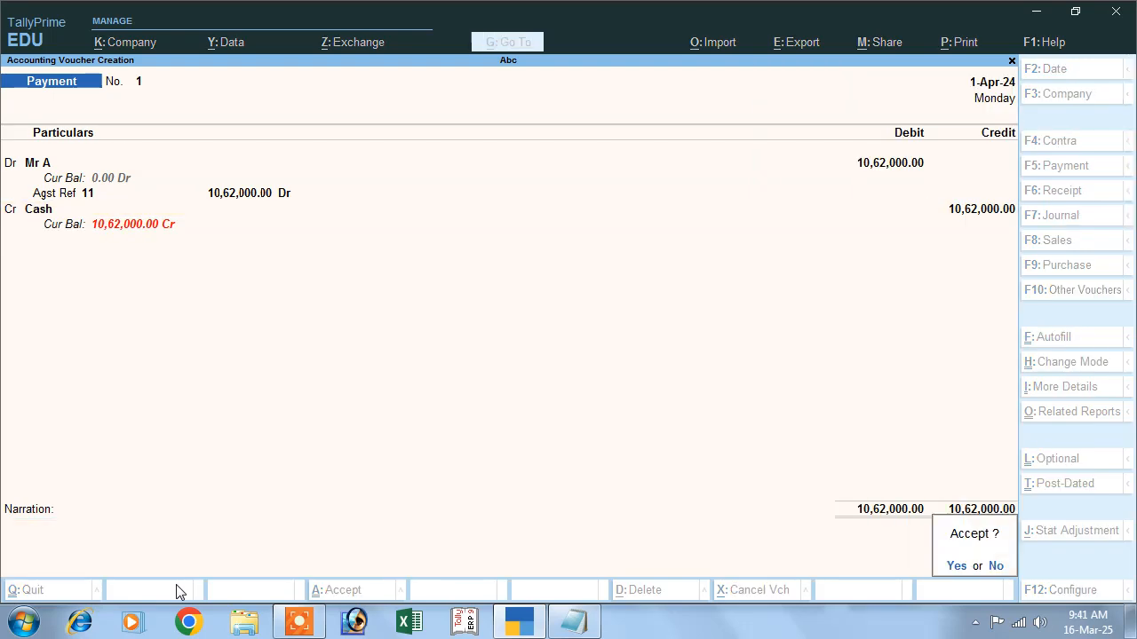
{"action": "key", "text": "Return"}
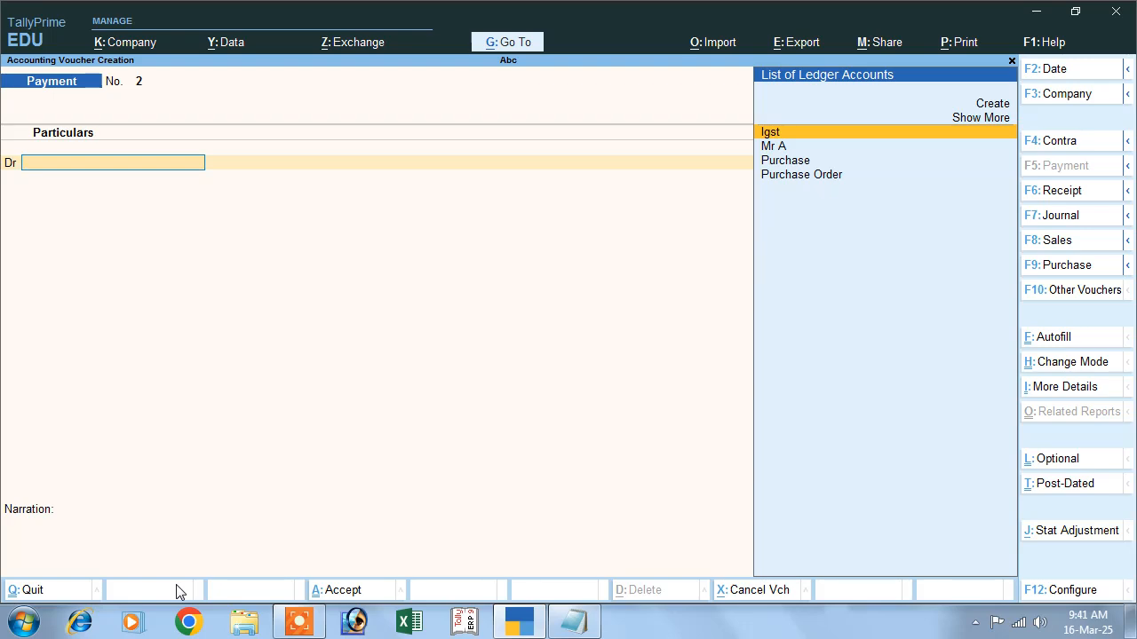
- Switch to Notepad and review the listed steps, from purchase order through payment with IGST, then return to TallyPrime
{"action": "left_click", "coordinate": [574, 622]}
{"action": "left_click_drag", "start_coordinate": [14, 62], "coordinate": [305, 64]}
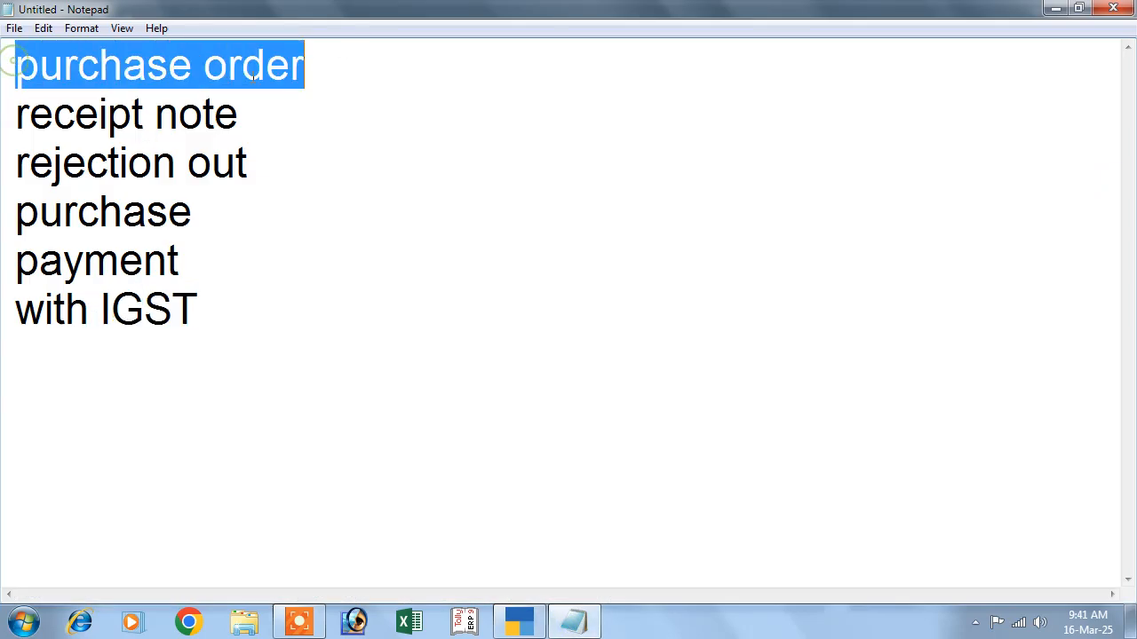
{"action": "left_click_drag", "start_coordinate": [11, 116], "coordinate": [255, 119]}
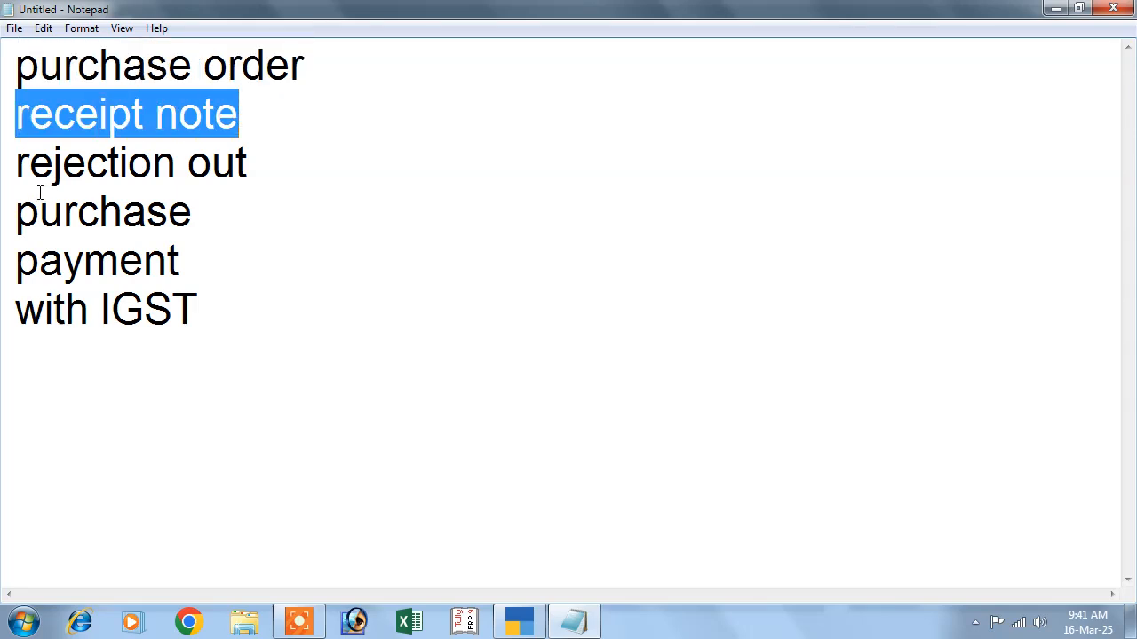
{"action": "left_click_drag", "start_coordinate": [12, 169], "coordinate": [270, 167]}
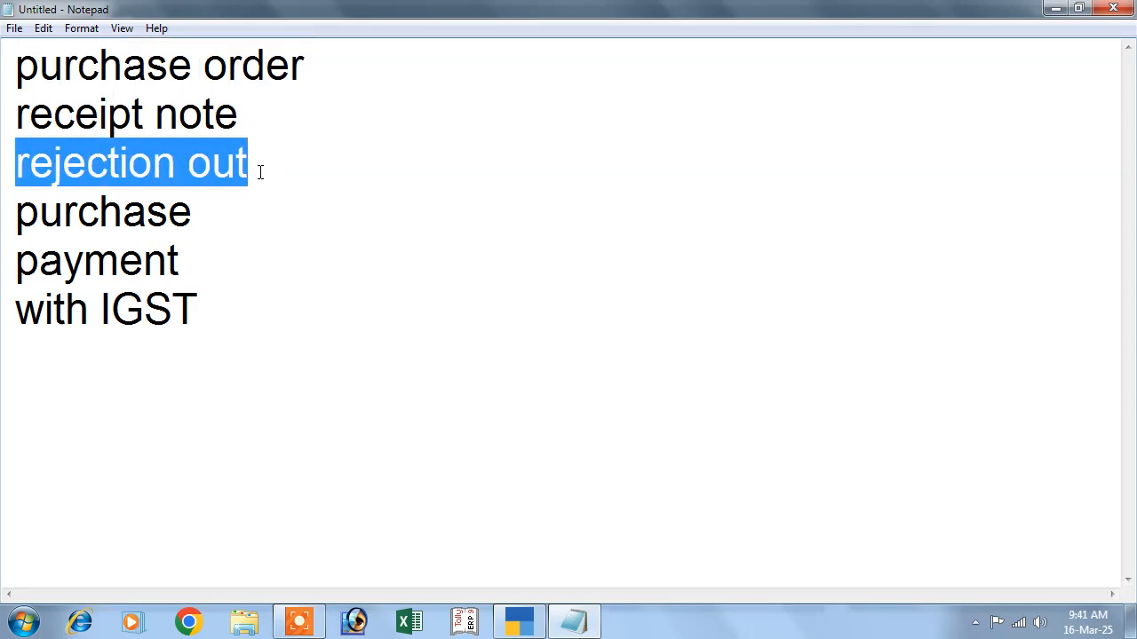
{"action": "left_click_drag", "start_coordinate": [18, 222], "coordinate": [197, 213]}
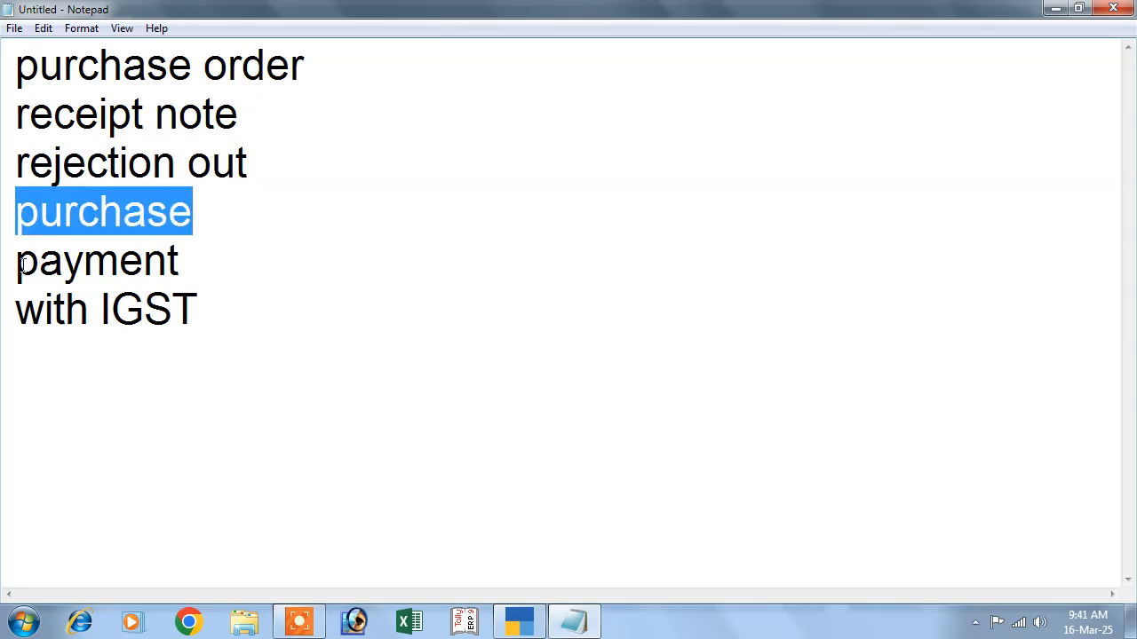
{"action": "left_click_drag", "start_coordinate": [17, 263], "coordinate": [183, 254]}
{"action": "left_click_drag", "start_coordinate": [95, 313], "coordinate": [198, 444]}
{"action": "left_click", "coordinate": [196, 444]}
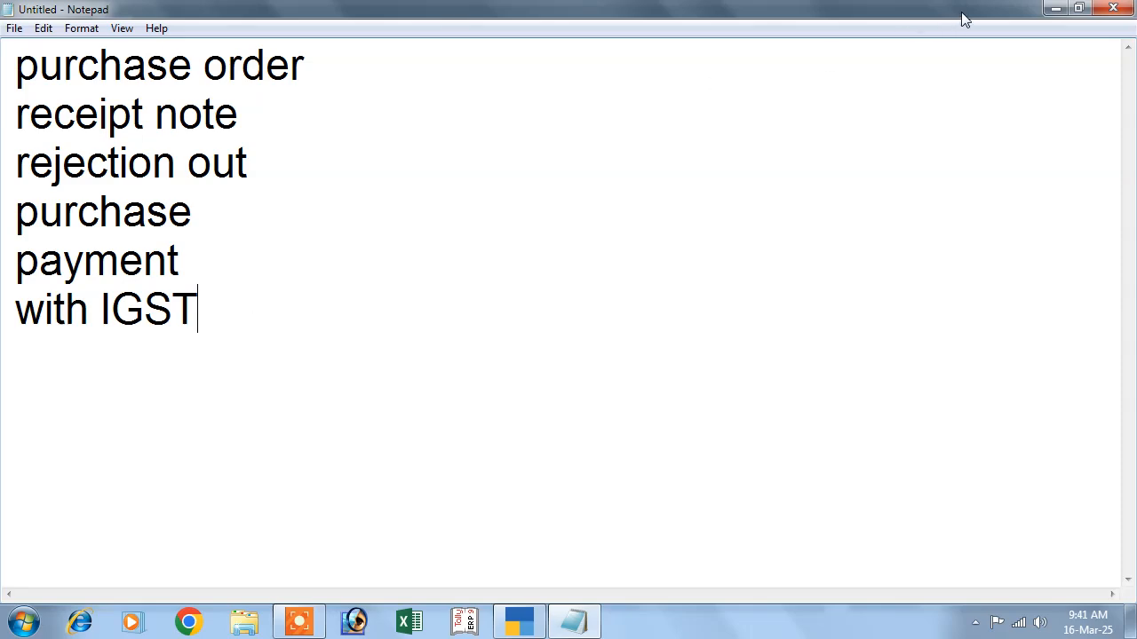
{"action": "left_click", "coordinate": [1054, 8]}
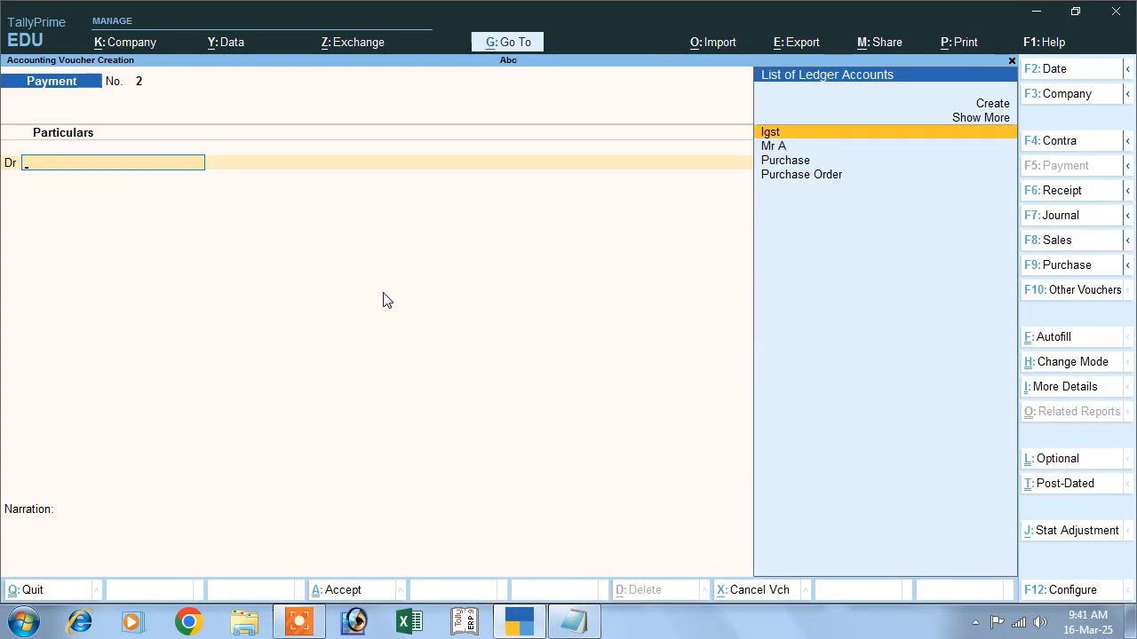
- Quit voucher entry and open the Day Book to review all recorded vouchers
{"action": "key", "text": "Escape"}
{"action": "key", "text": "y"}
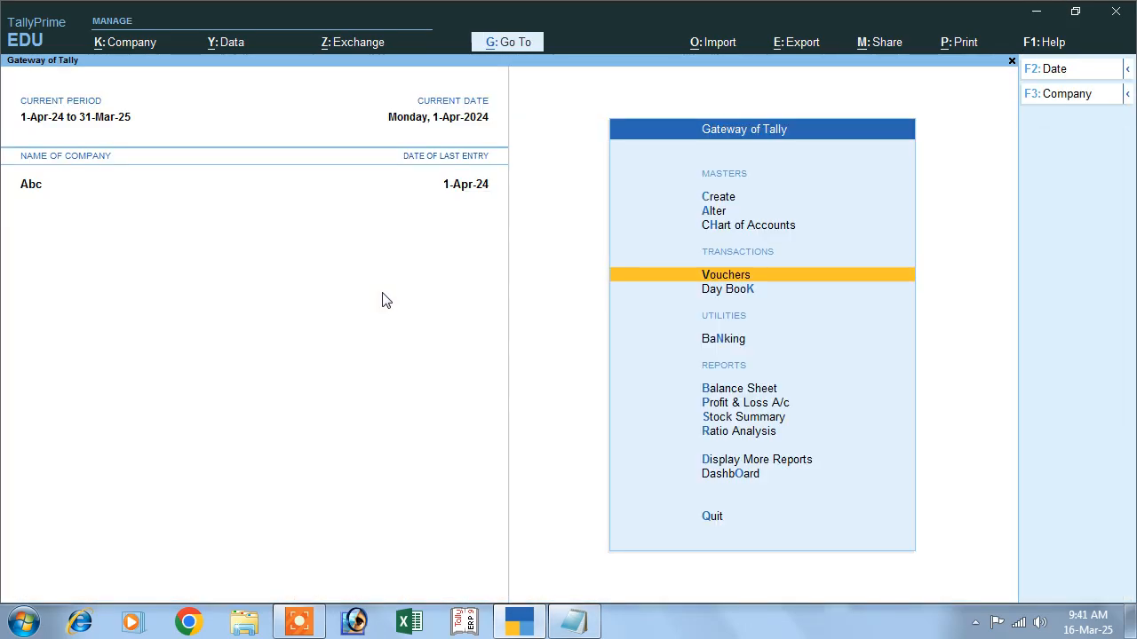
{"action": "left_click", "coordinate": [711, 289]}
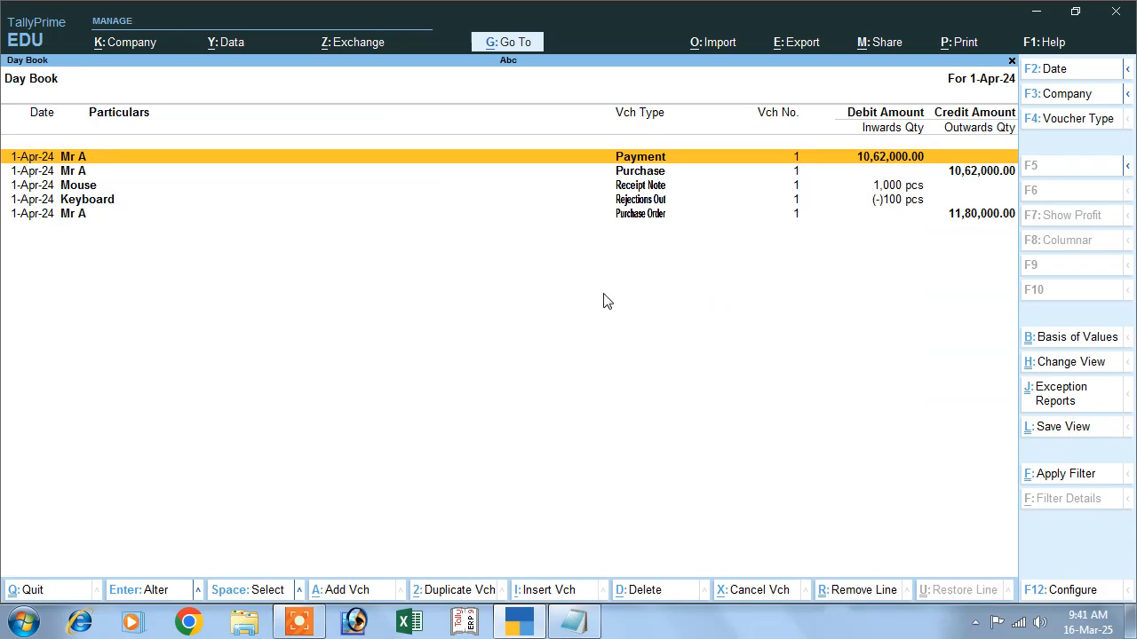